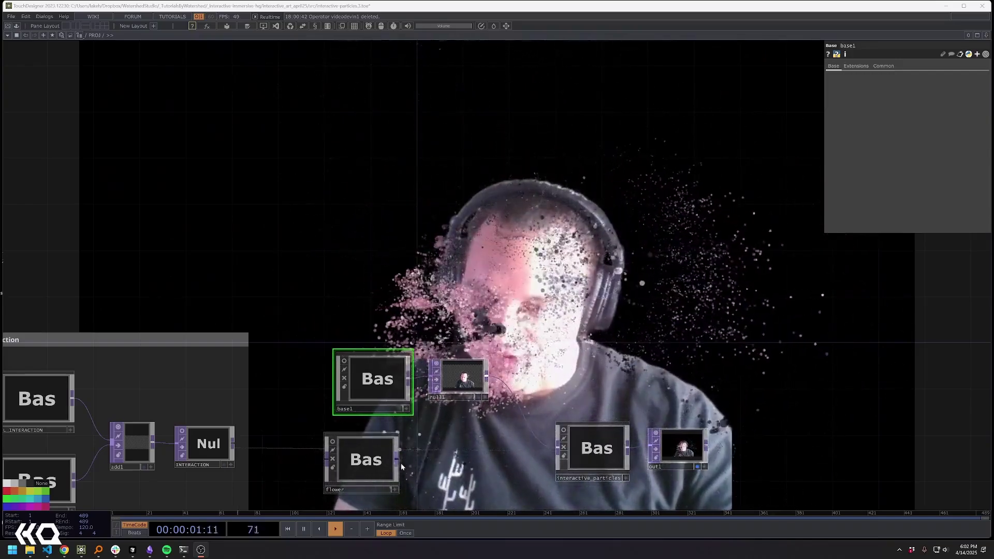
- Connect the flower base's output to the input of the interactive_particles base
left_click_drag(396, 459, 556, 448)
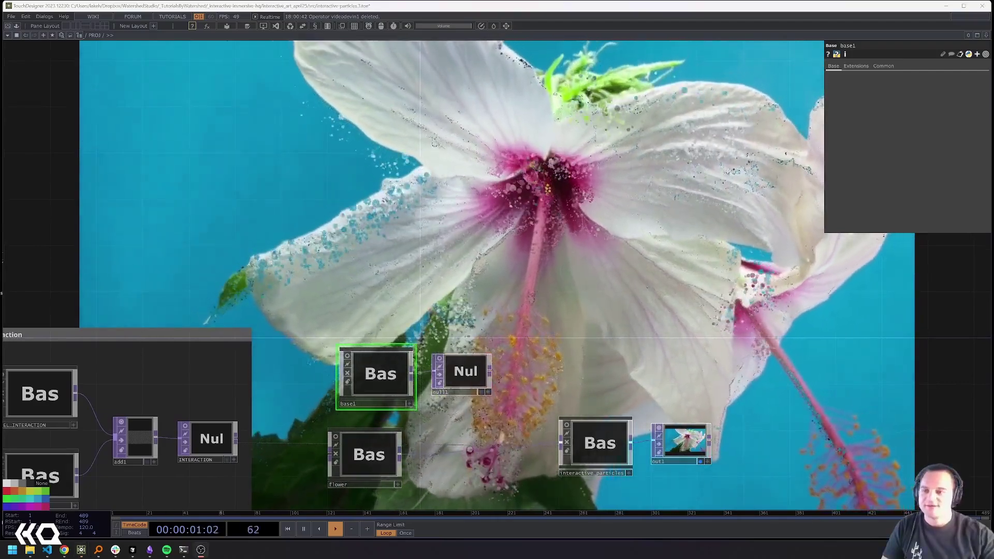
- Examine the Interaction group and the parameters of its PANEL_INTERACTION base
left_click_drag(784, 264, 931, 233)
left_click_drag(629, 323, 610, 362)
left_click_drag(554, 189, 532, 265)
scroll(541, 192, "down", 3)
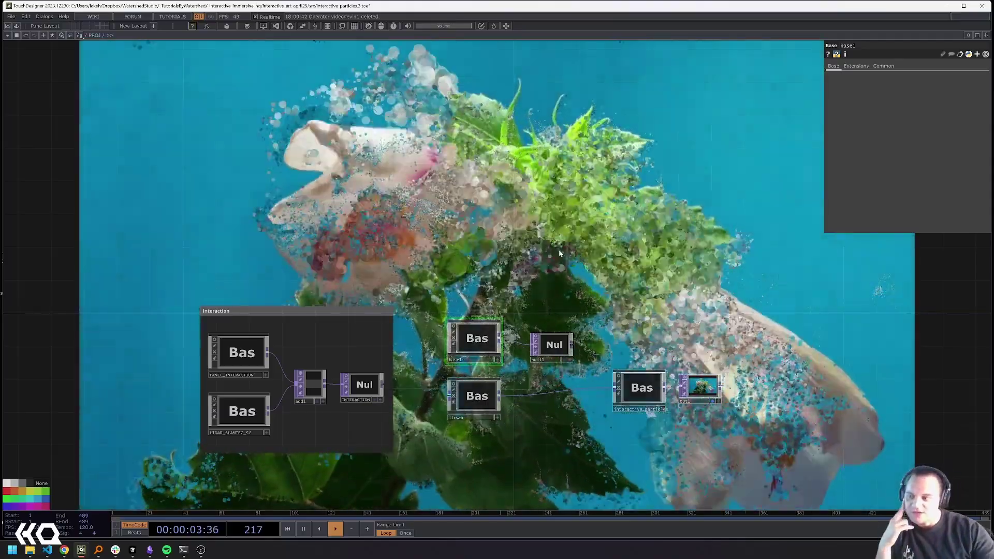
left_click_drag(549, 226, 604, 233)
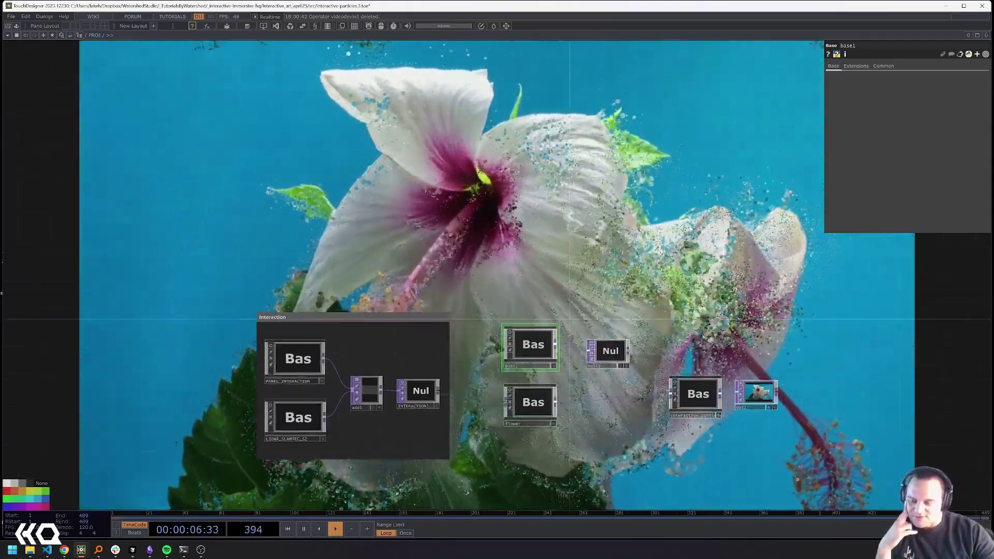
scroll(290, 424, "up", 5)
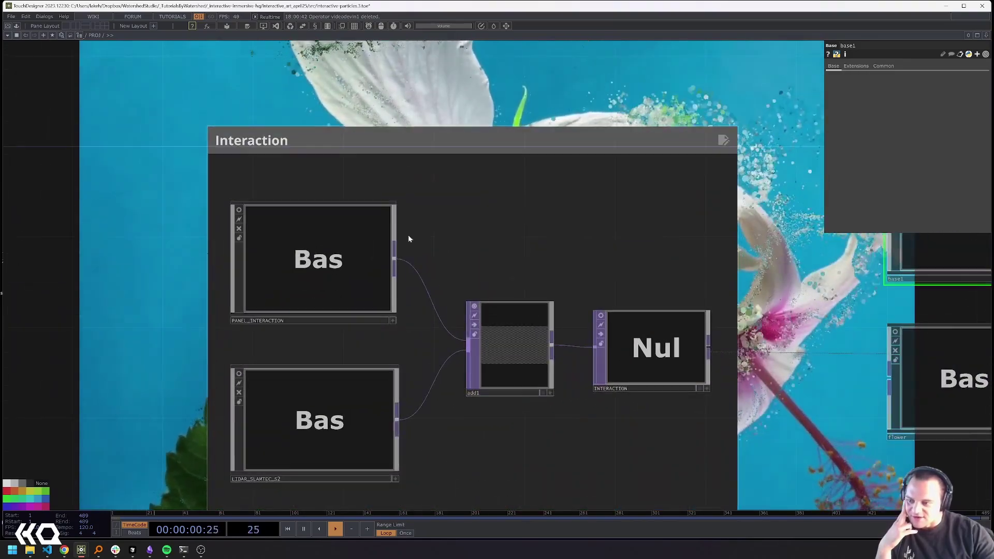
left_click(337, 274)
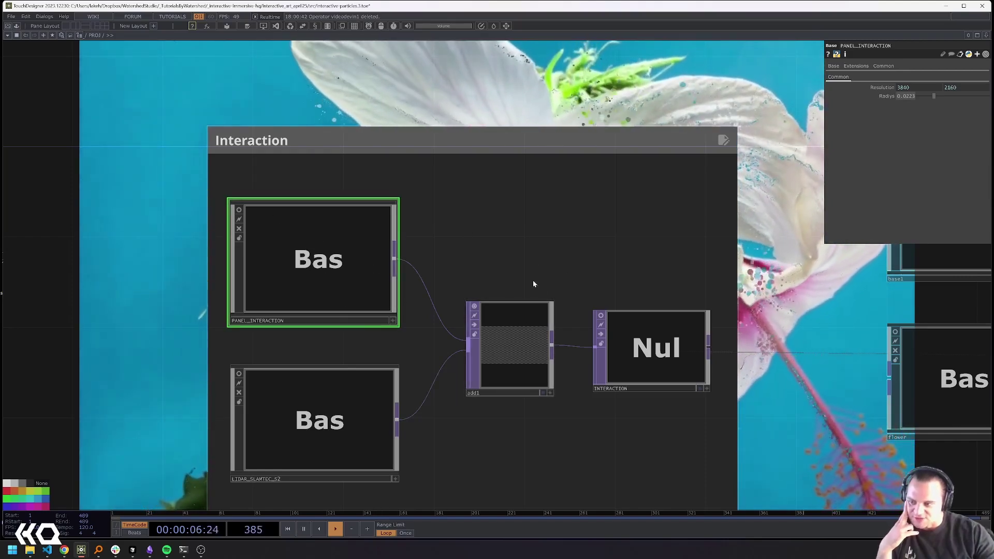
left_click_drag(560, 242, 539, 237)
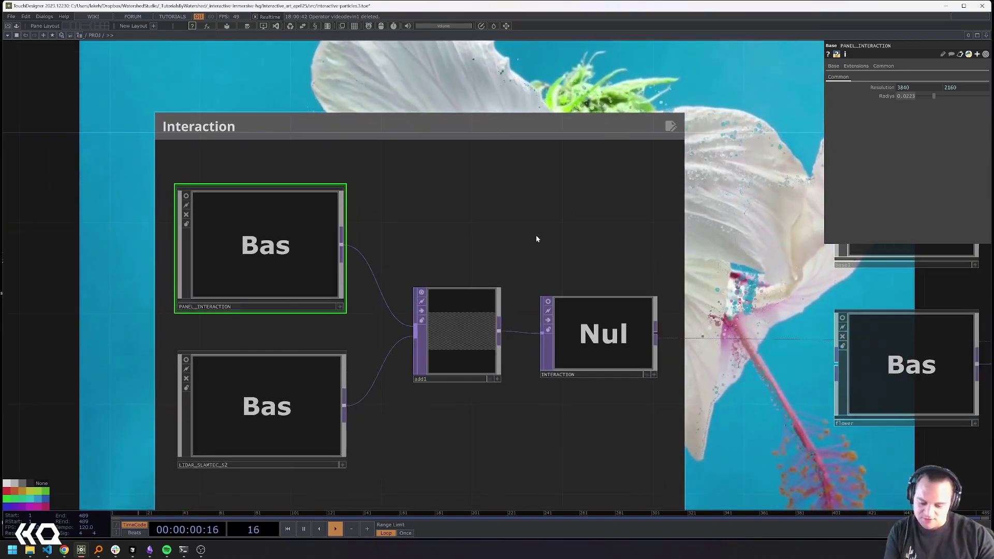
- Open the project output in its own perform window and shrink it to sit over the network beside the Interaction nodes
key("F1")
double_click(476, 9)
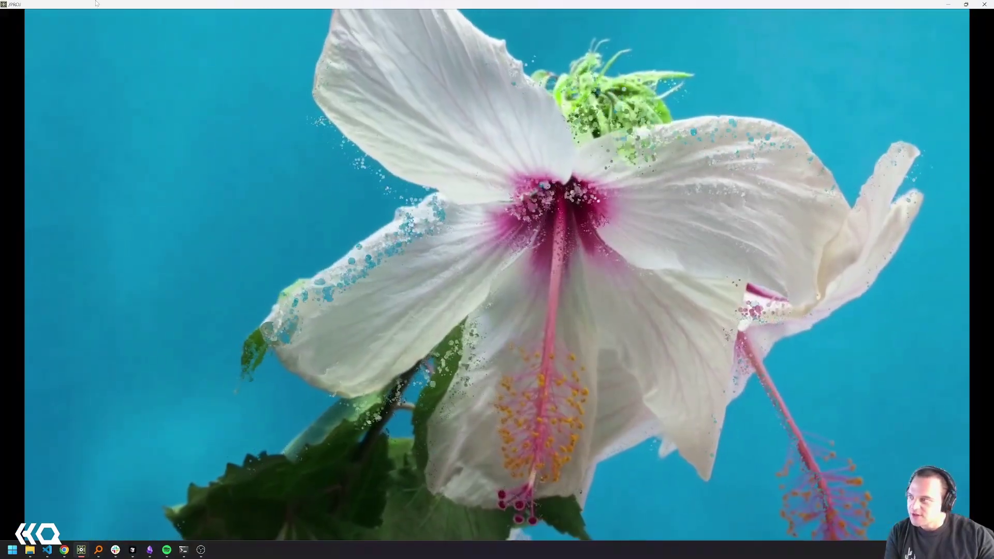
double_click(15, 7)
key("Escape")
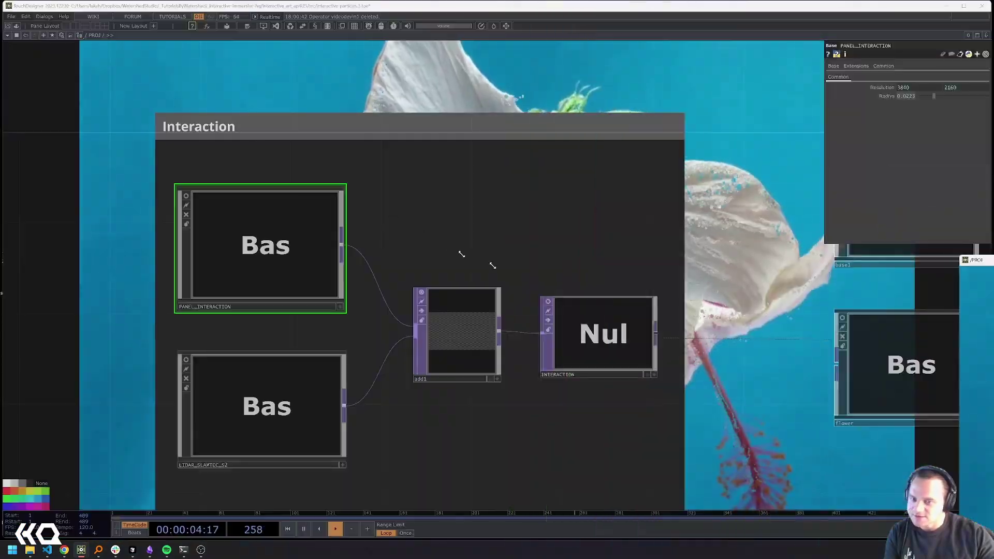
left_click_drag(993, 233, 603, 35)
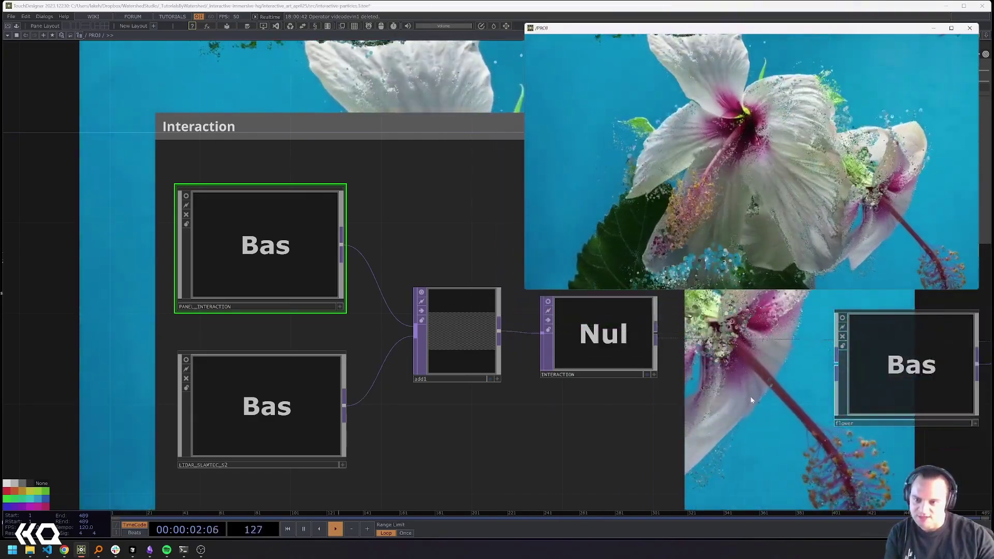
- Insert a Null TOP on the wire between flower and interactive_particles and lock it to freeze the flower image
left_click_drag(756, 399, 473, 401)
left_click_drag(704, 408, 400, 423)
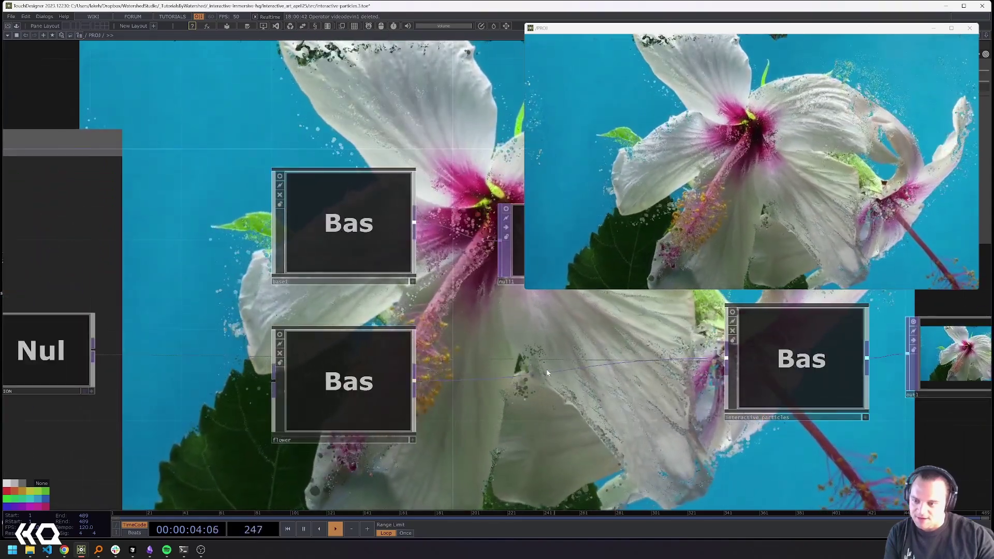
right_click(548, 367)
right_click(538, 372)
left_click(545, 366)
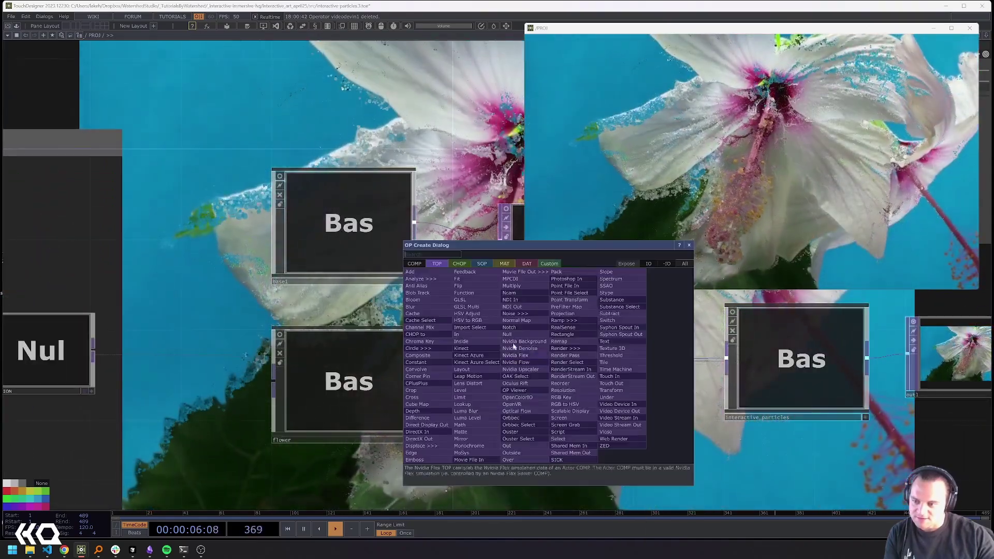
left_click(511, 336)
left_click(523, 374)
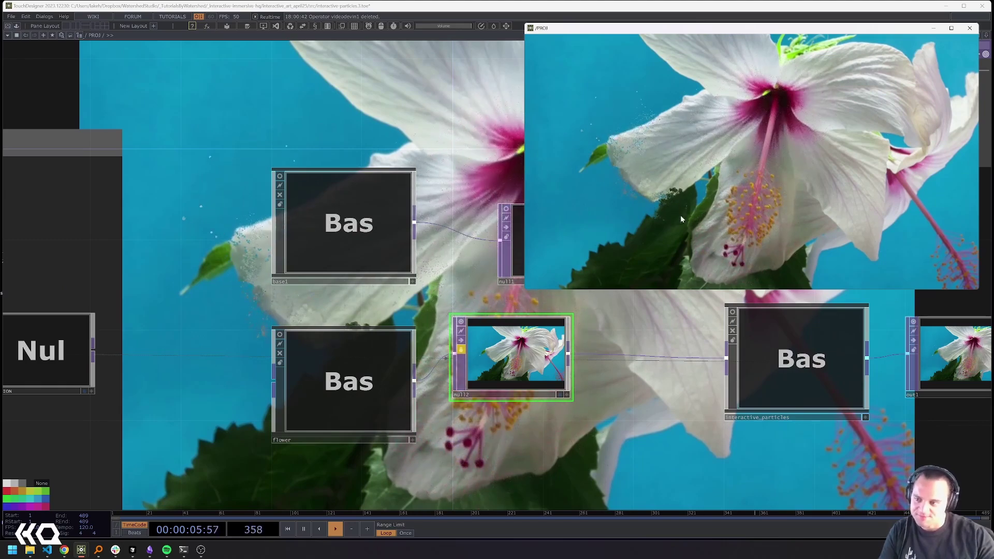
- Examine the LIDAR_SLAMTEC_S2 base in the Interaction group and the network inside it
scroll(407, 407, "down", 3)
scroll(204, 379, "up", 5)
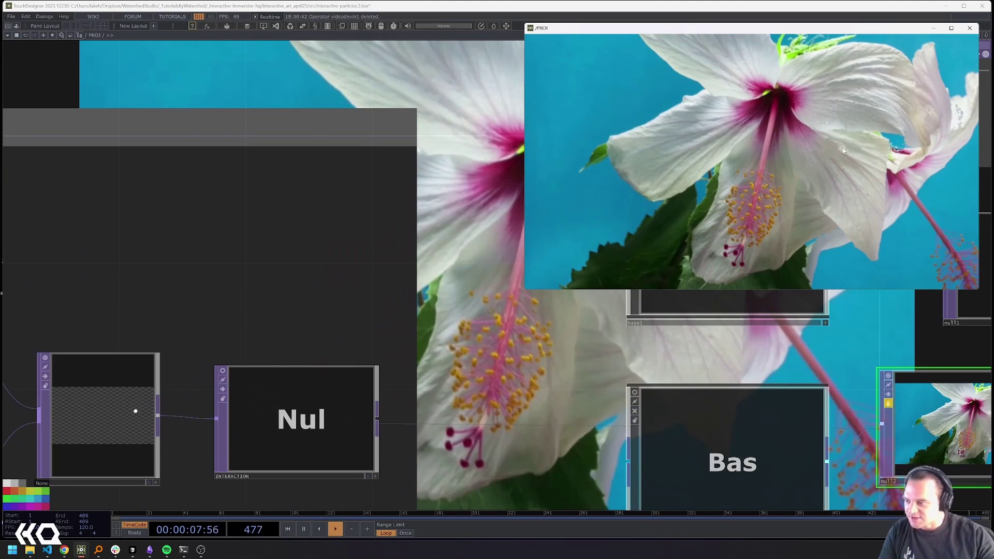
scroll(331, 255, "down", 5)
left_click_drag(330, 256, 495, 247)
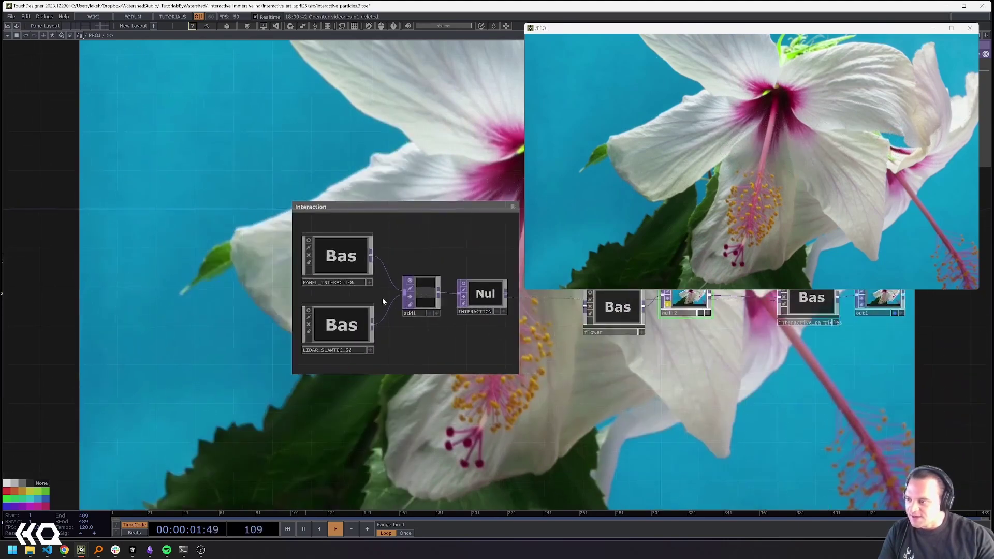
scroll(317, 319, "up", 4)
scroll(407, 324, "up", 4)
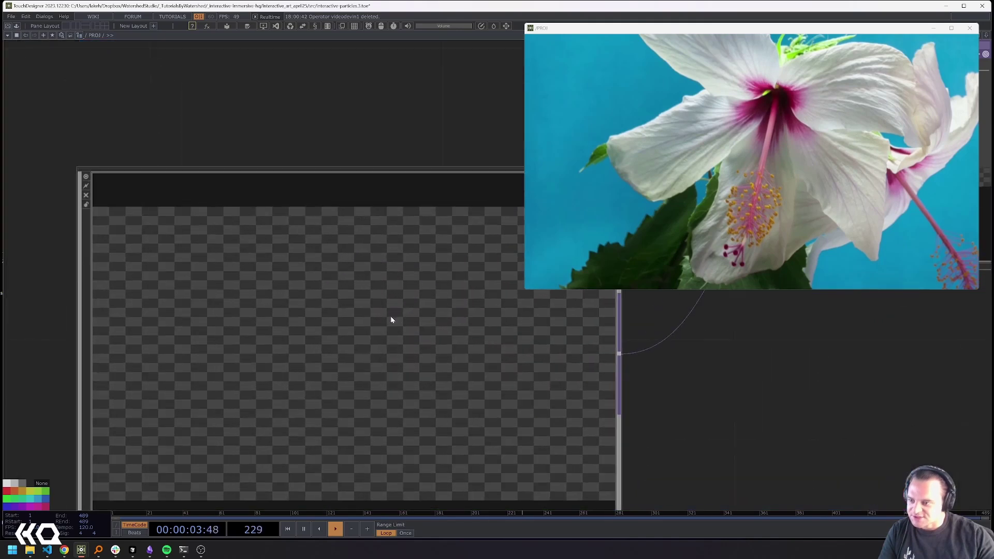
scroll(384, 314, "down", 3)
key("i")
scroll(424, 338, "down", 4)
left_click_drag(295, 308, 128, 303)
left_click_drag(216, 180, 201, 200)
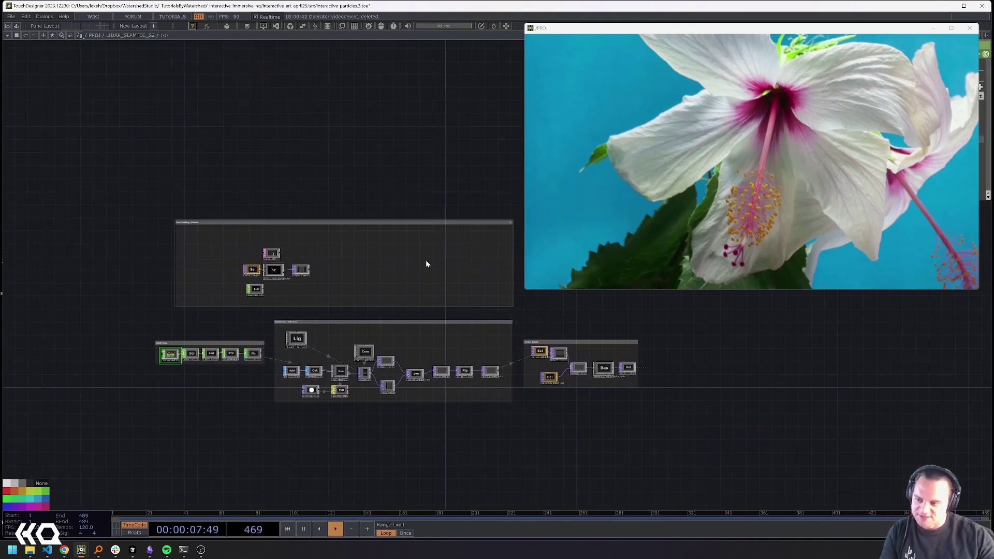
scroll(425, 264, "down", 3)
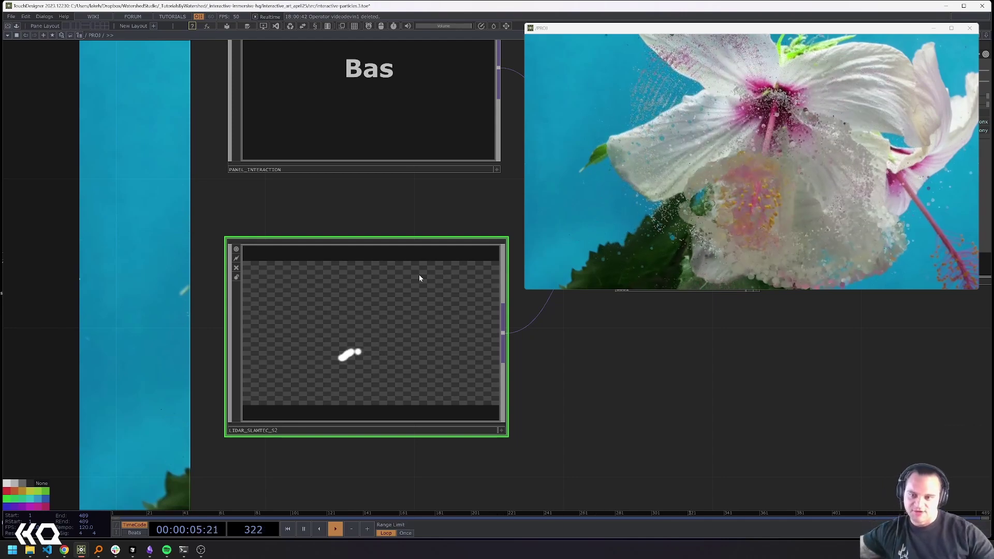
- Follow the LIDAR signal through add1 and the INTERACTION null to the particle chain, checking how the output window reacts
left_click_drag(788, 392, 407, 474)
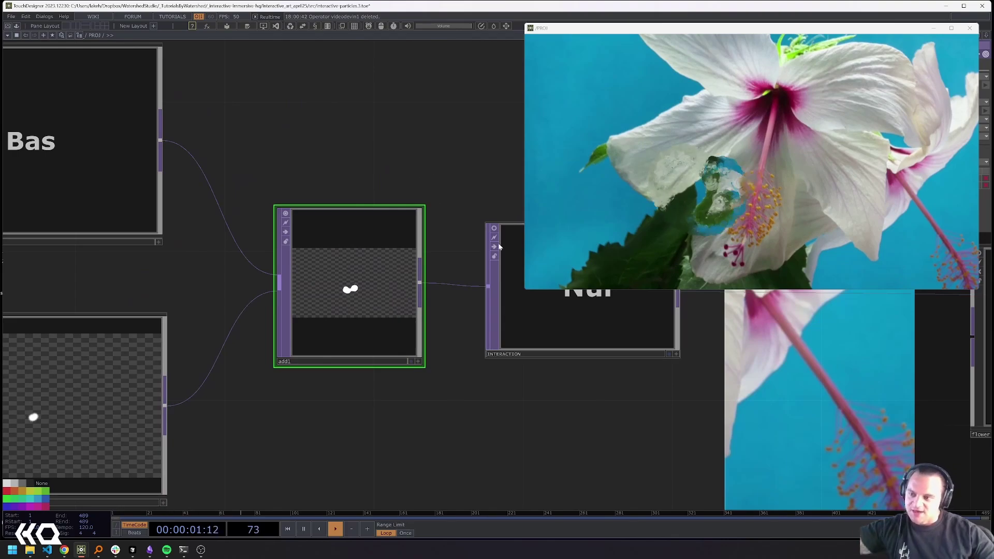
left_click_drag(404, 131, 250, 146)
left_click_drag(449, 216, 326, 221)
scroll(364, 229, "down", 3)
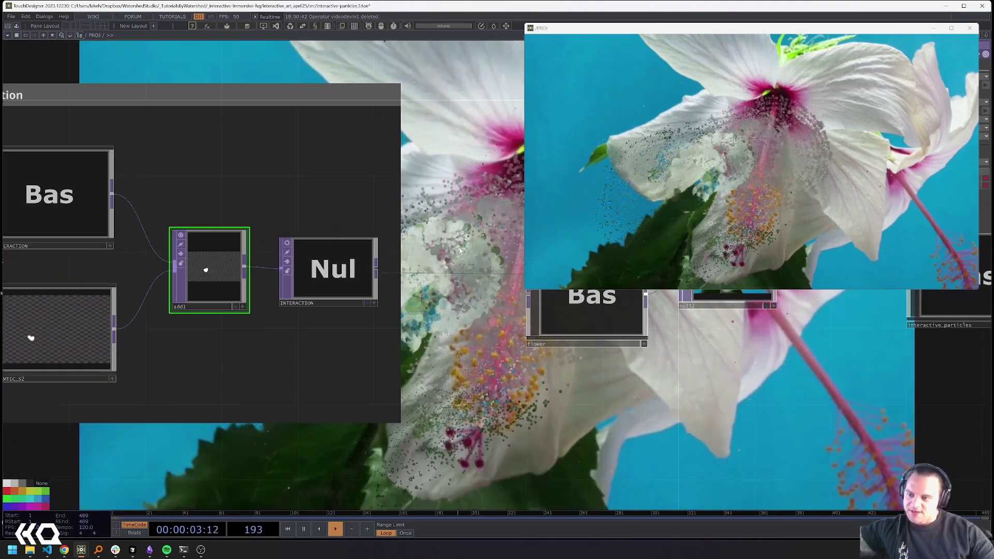
left_click_drag(461, 251, 309, 272)
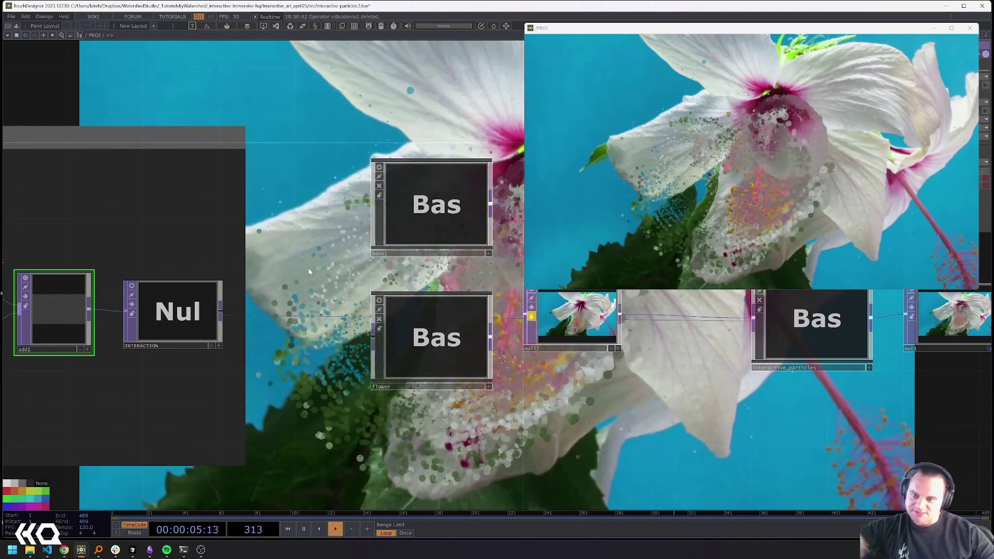
left_click_drag(372, 173, 314, 251)
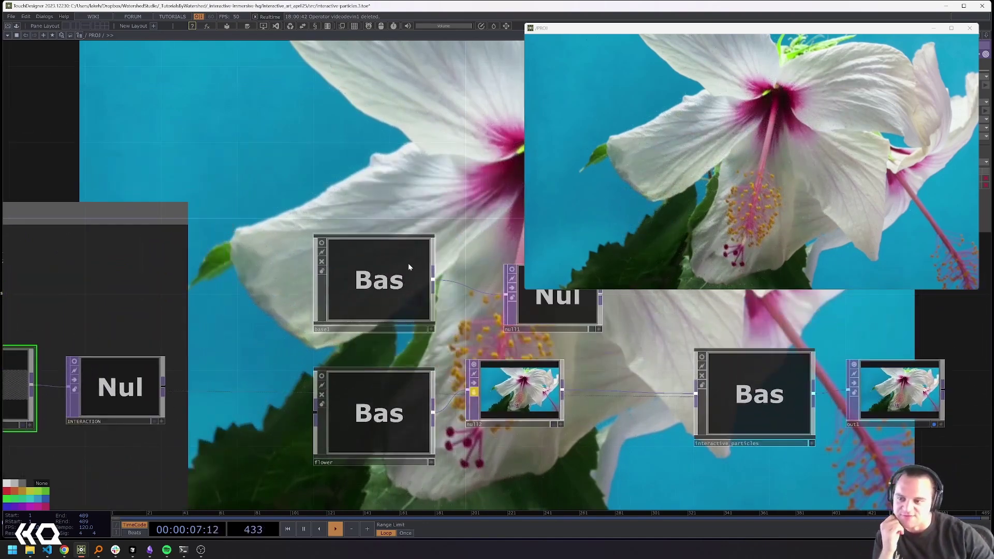
left_click_drag(514, 142, 379, 145)
left_click_drag(468, 318, 568, 253)
scroll(428, 285, "up", 2)
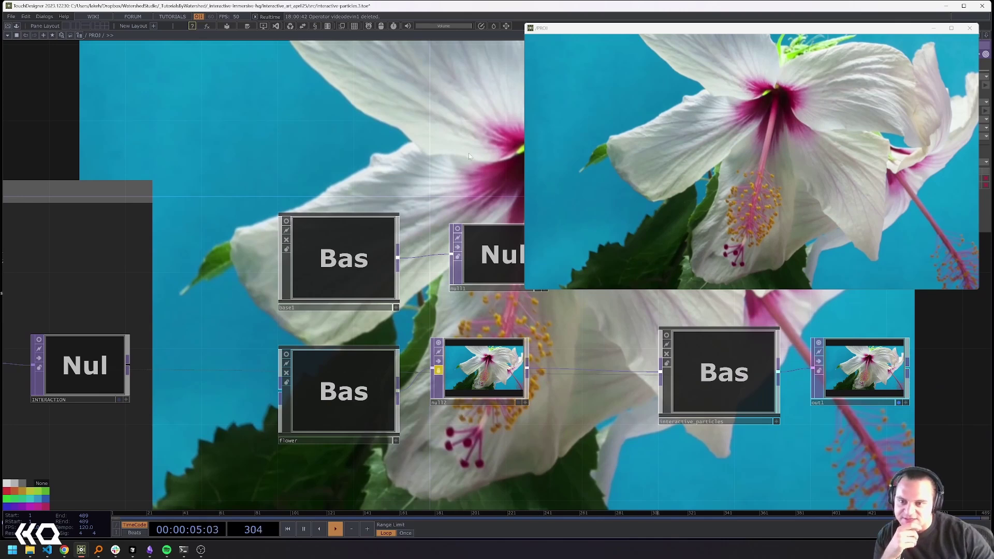
scroll(472, 156, "left", 2)
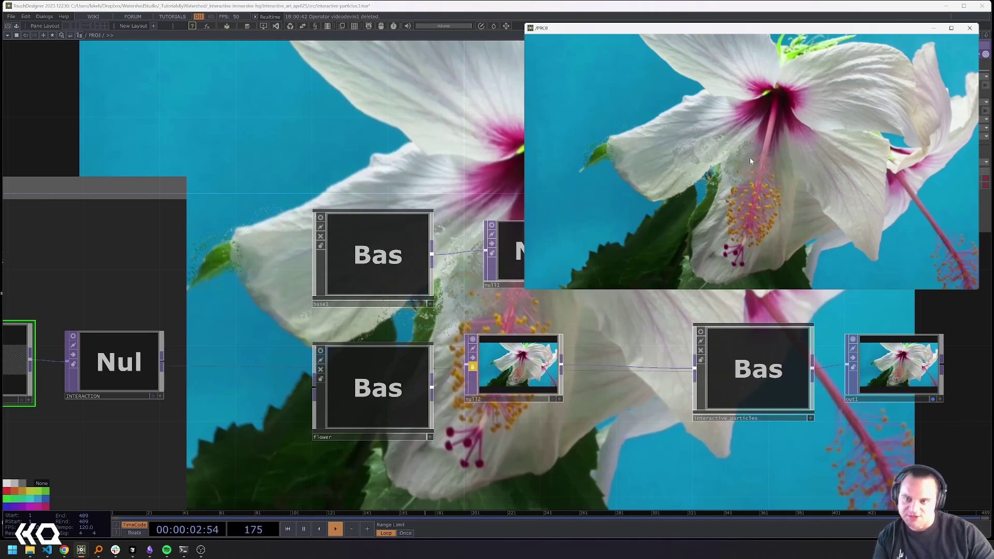
left_click_drag(589, 346, 457, 386)
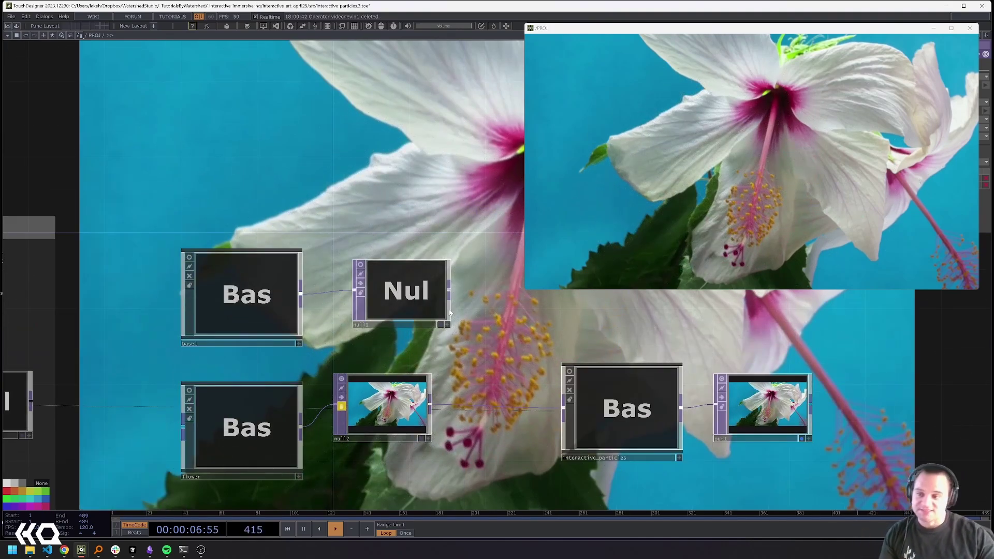
- Move base1 and null1 above the Interaction group and unlock the null after flower, discarding its locked image
scroll(518, 377, "left", 4)
scroll(512, 437, "down", 4)
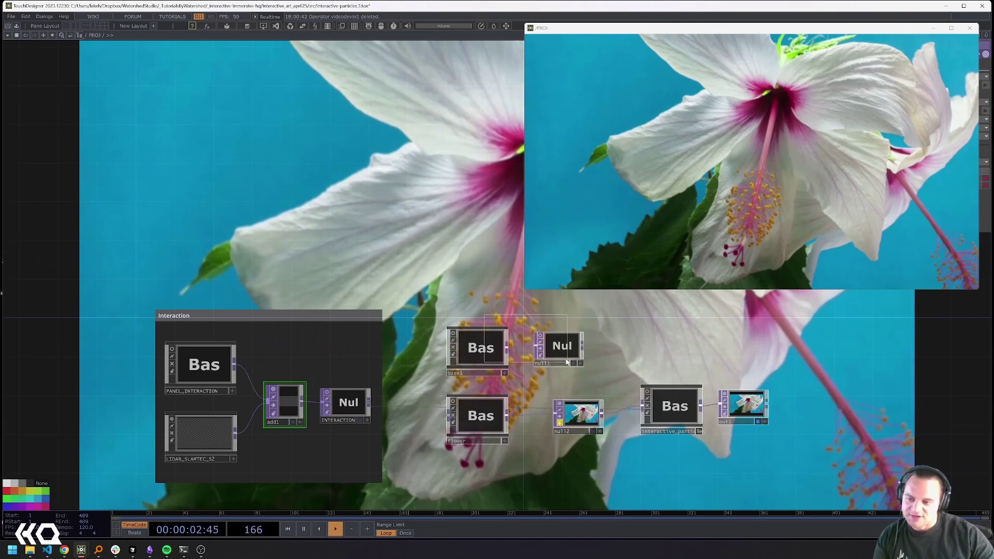
scroll(406, 227, "right", 2)
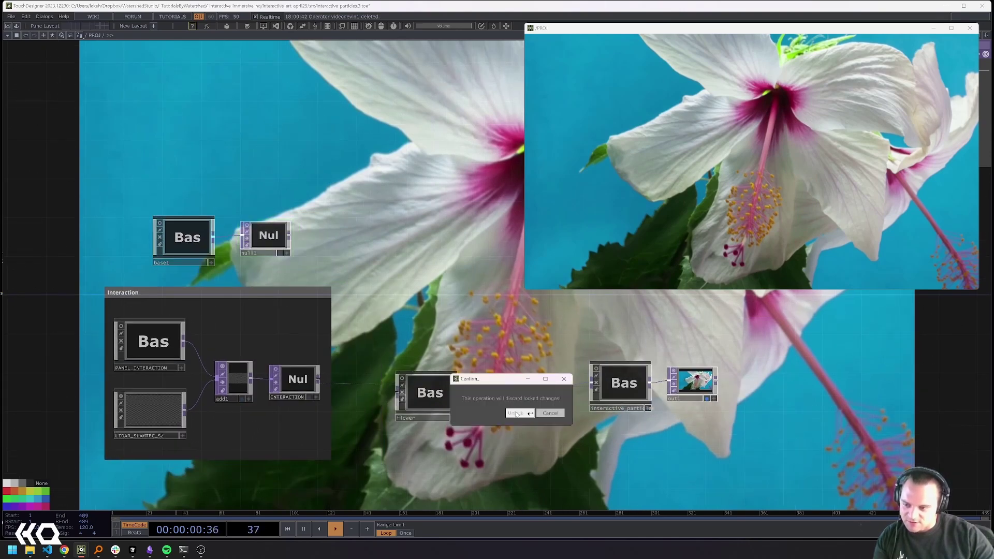
left_click(516, 413)
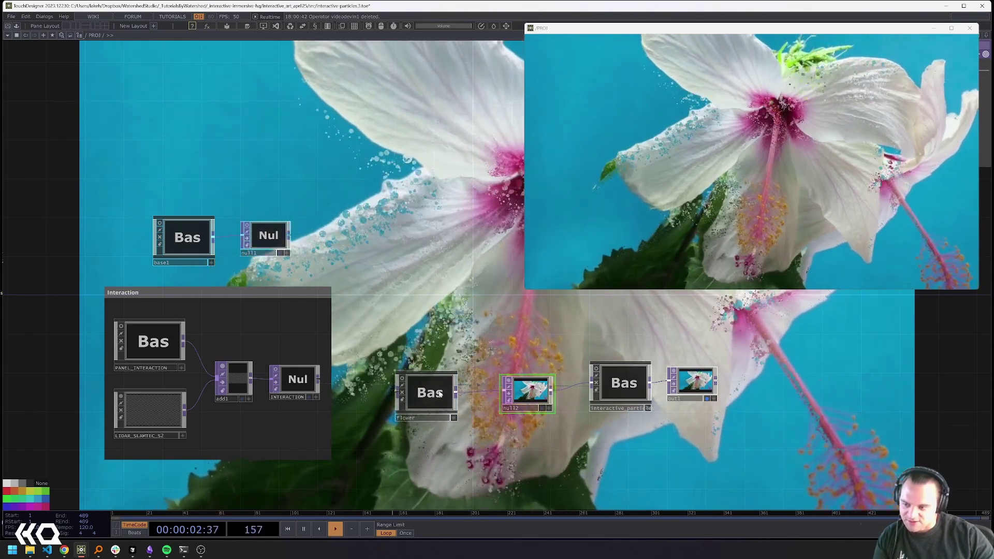
- Enter the interactive_particles base and examine the optical flow, force and geometry nodes of its Particles network
middle_click_drag(597, 391, 449, 377)
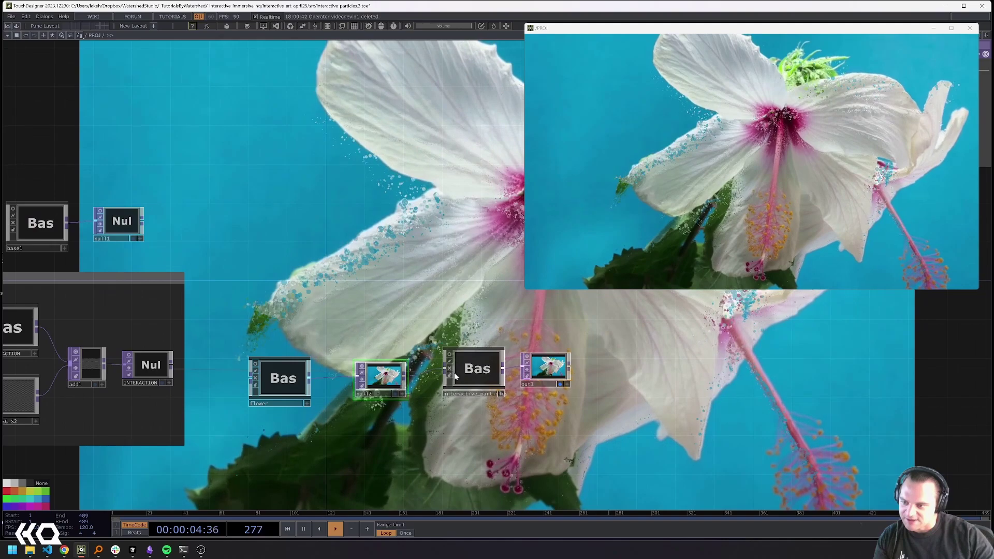
key("i")
left_click_drag(517, 346, 448, 323)
scroll(466, 337, "up", 8)
left_click_drag(405, 297, 391, 271)
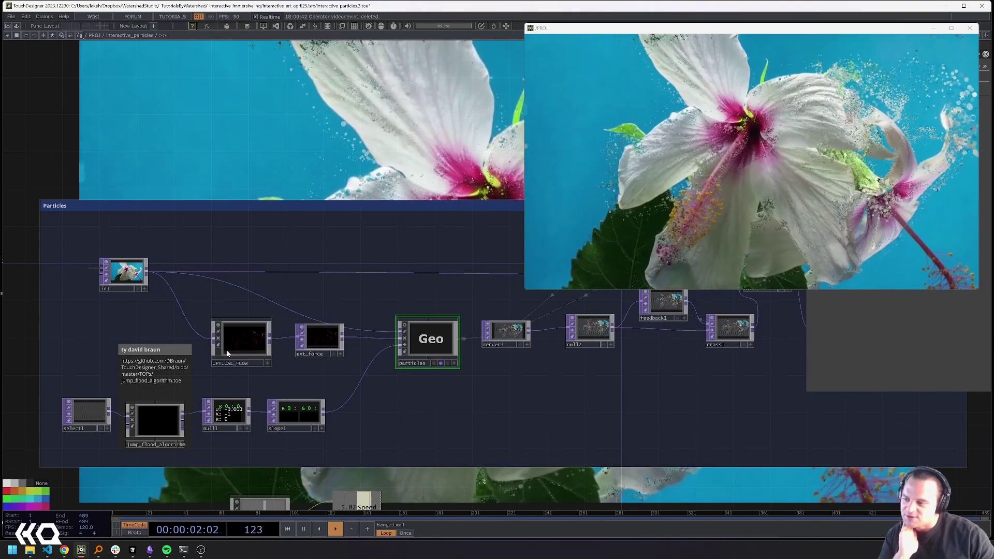
scroll(227, 351, "up", 5)
scroll(292, 296, "down", 5)
left_click_drag(339, 232, 216, 311)
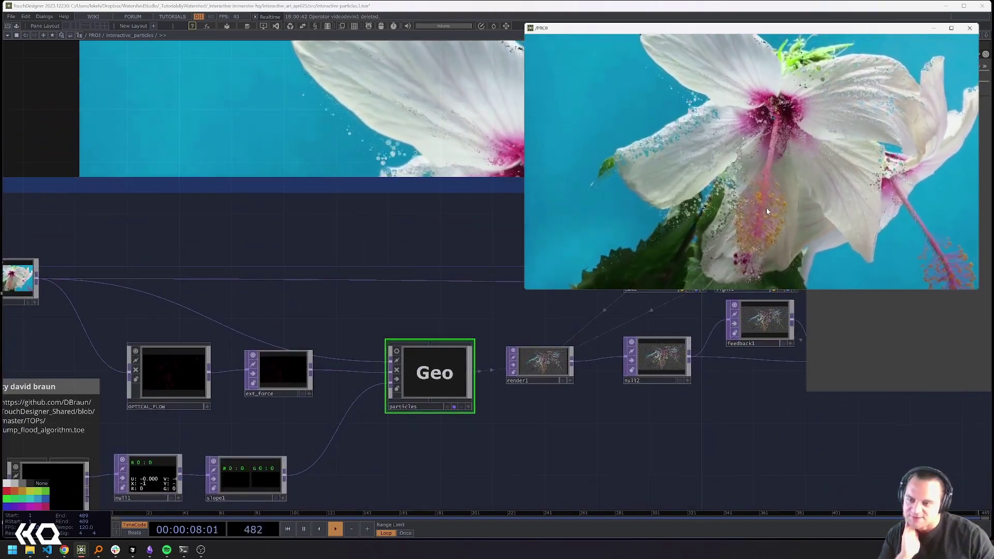
- Examine how select1 feeds jump_flood_algorithm and the null1 and slope1 nodes that drive the particles geometry
scroll(454, 333, "down", 3)
left_click_drag(320, 269, 365, 195)
scroll(290, 342, "up", 4)
left_click_drag(148, 320, 148, 356)
left_click_drag(145, 280, 95, 392)
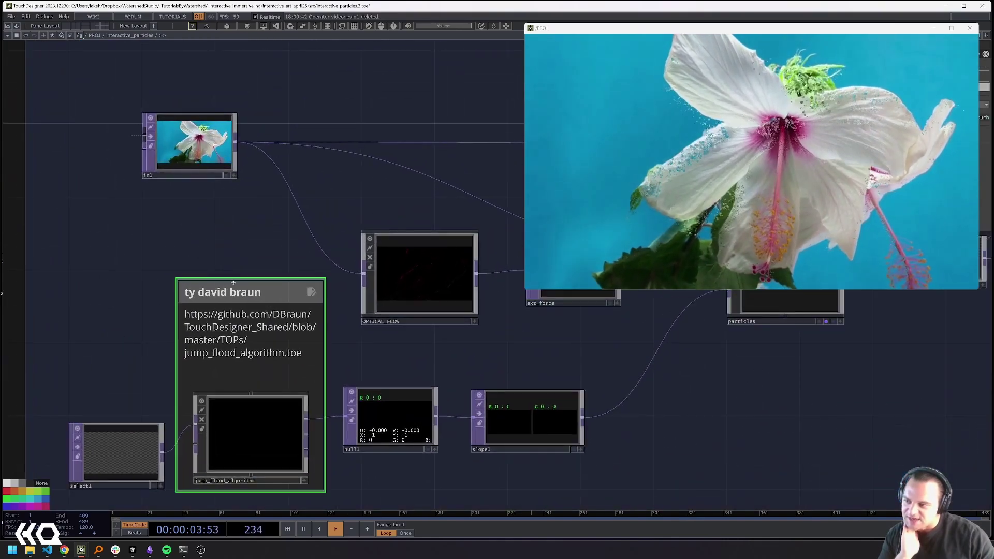
scroll(219, 236, "down", 5)
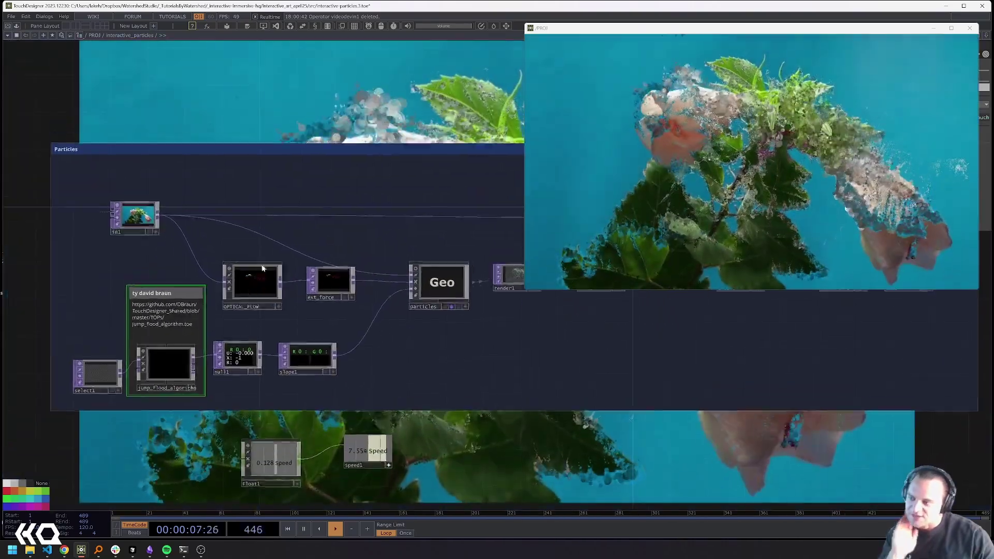
left_click_drag(262, 269, 263, 280)
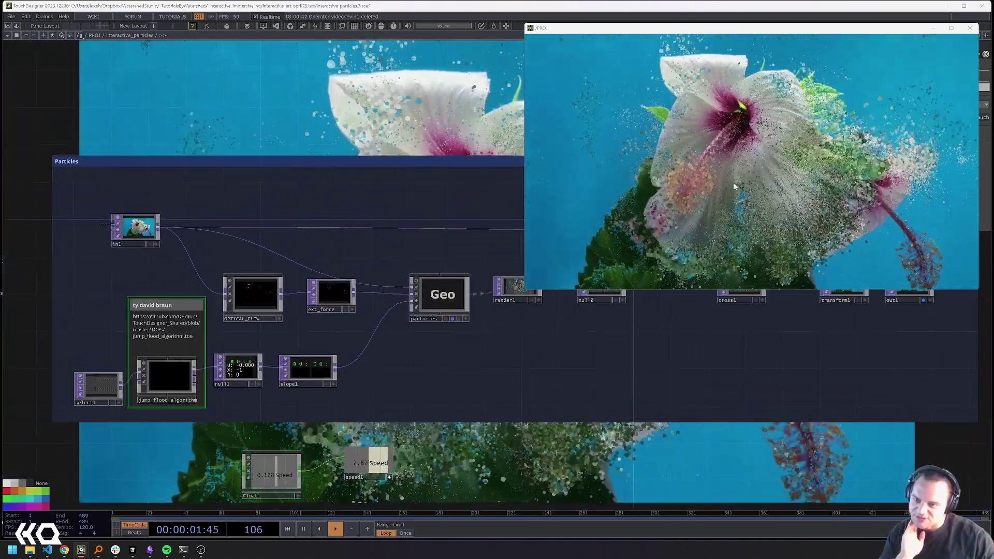
scroll(145, 396, "up", 6)
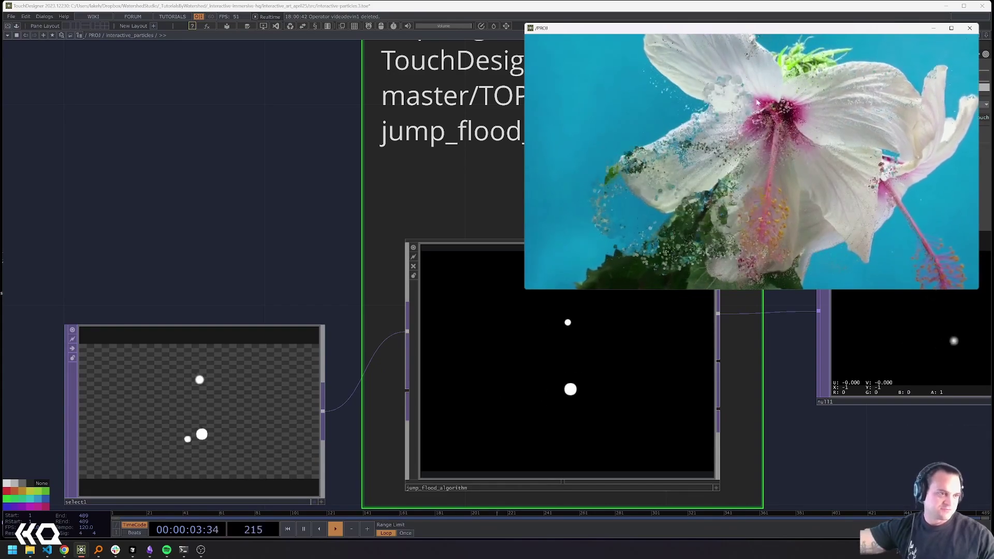
scroll(244, 181, "down", 5)
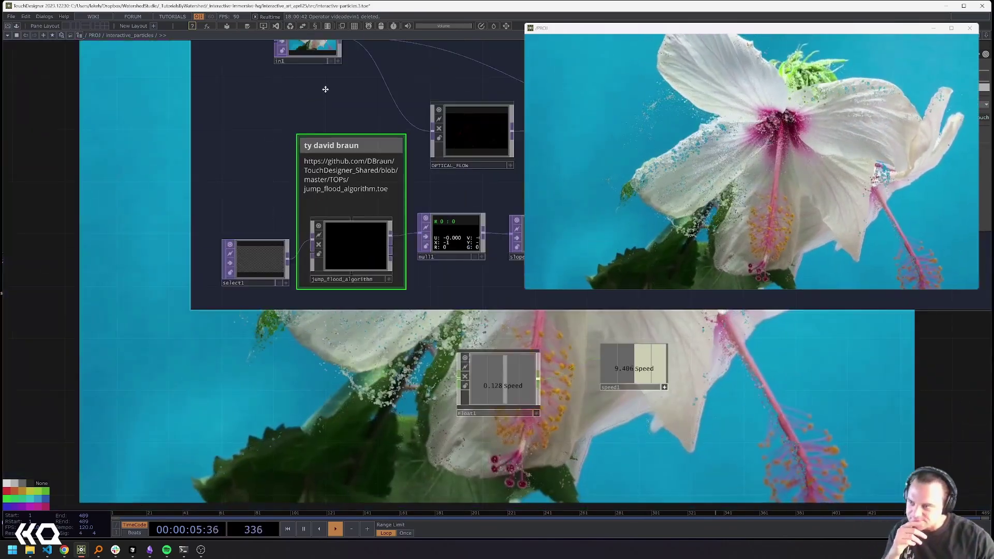
- Return to the parent network and add a Threshold TOP after null1, above the Interaction group
scroll(396, 222, "down", 3)
scroll(400, 206, "down", 3)
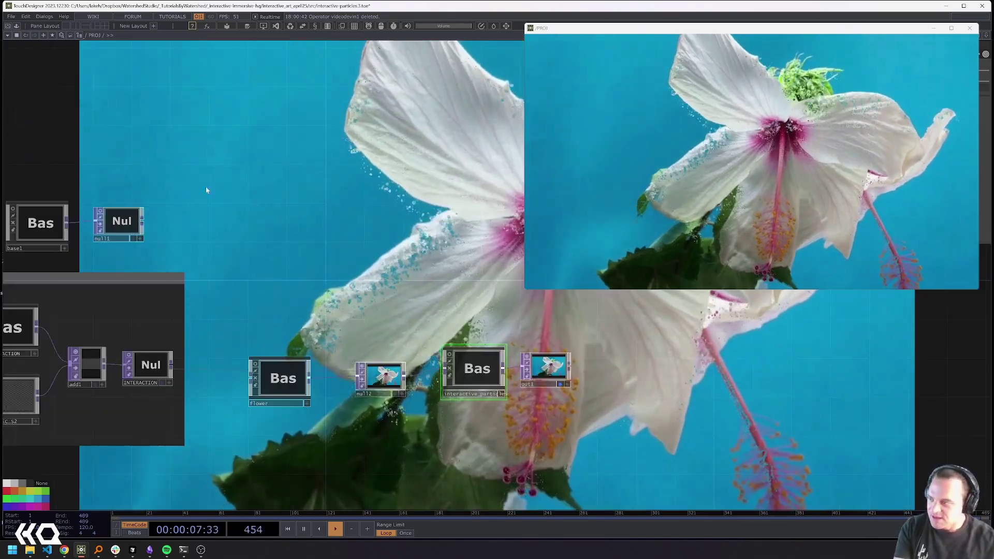
left_click_drag(229, 191, 291, 228)
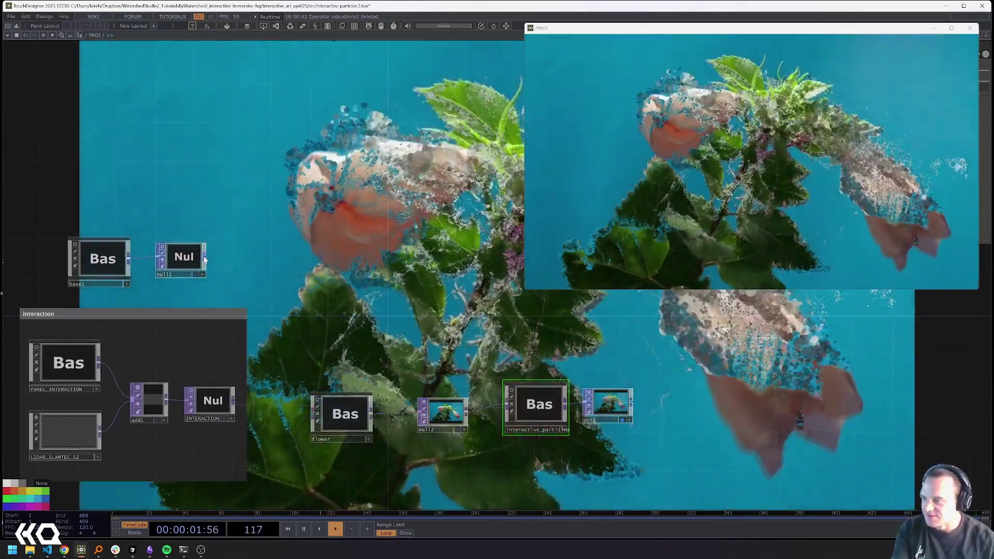
right_click(204, 260)
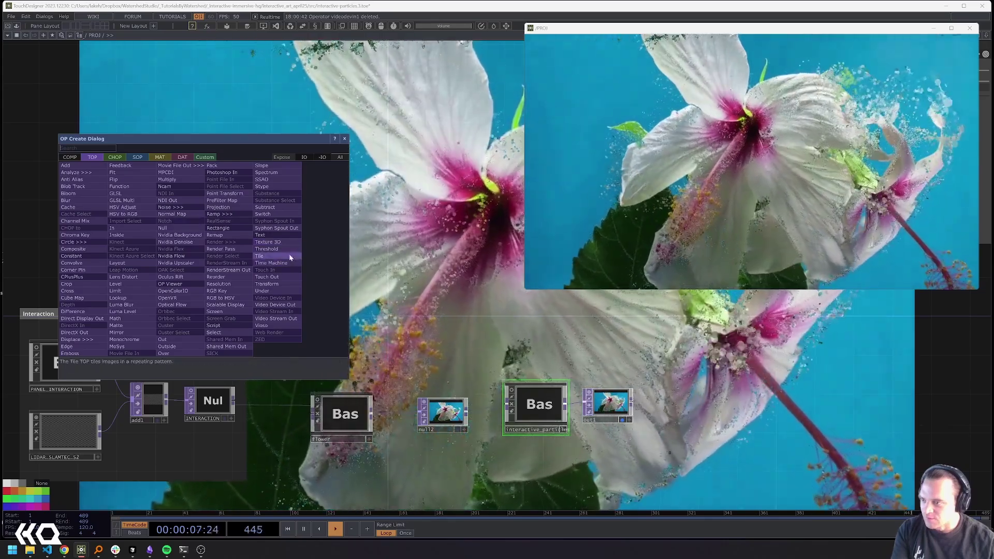
left_click(284, 250)
left_click(248, 259)
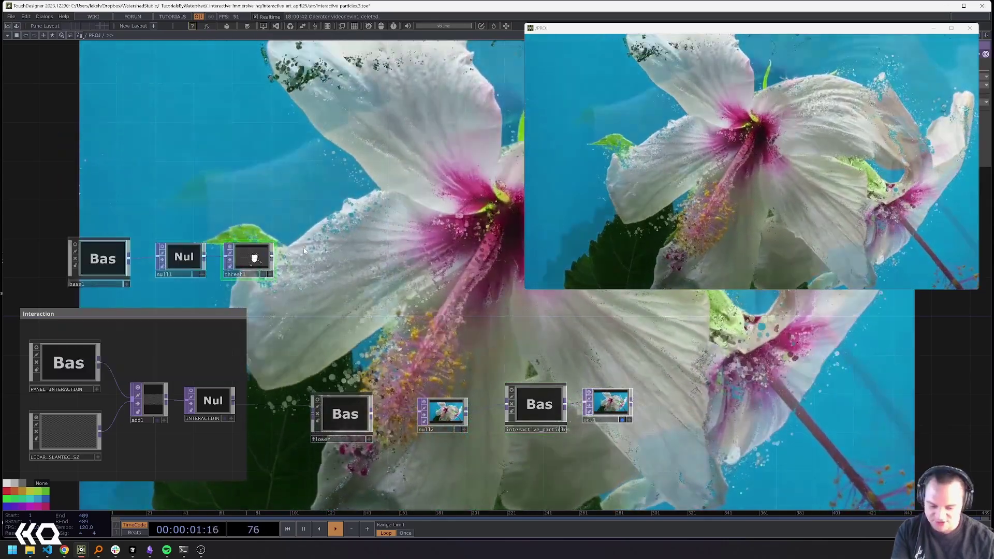
- Enlarge the thresh1 view, uncover its parameters by moving the output window, and set the threshold to 0.741
scroll(249, 253, "up", 10)
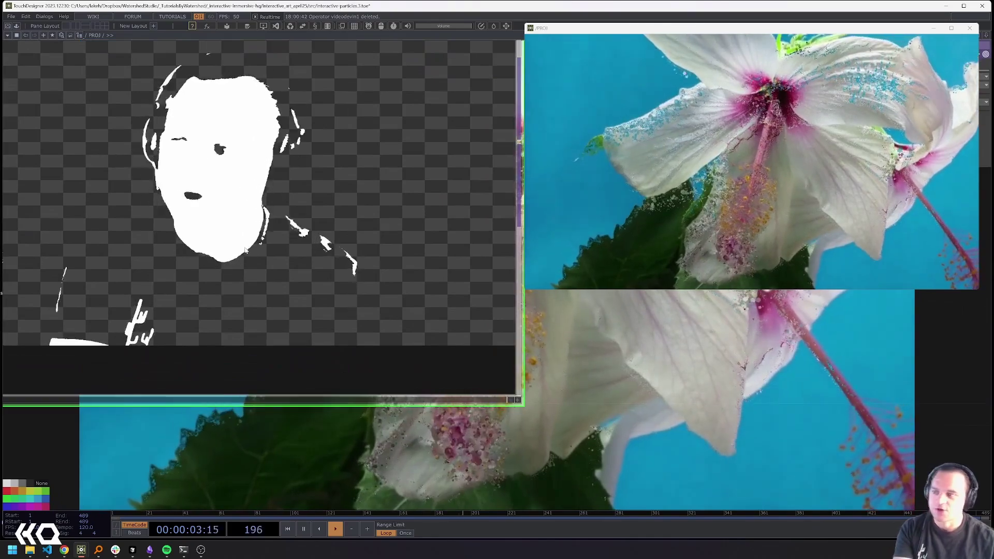
scroll(245, 250, "down", 5)
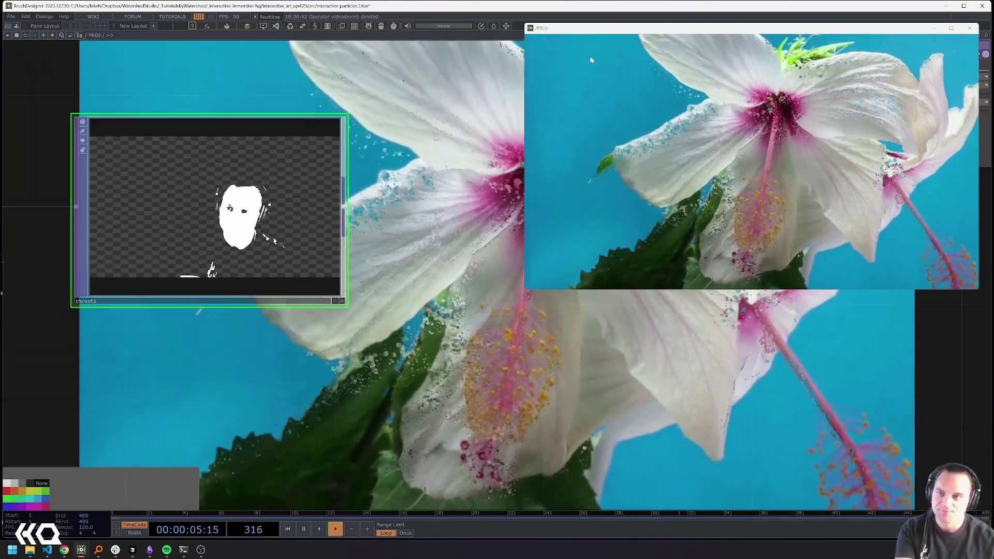
left_click_drag(593, 28, 555, 251)
key("p")
left_click_drag(943, 96, 969, 93)
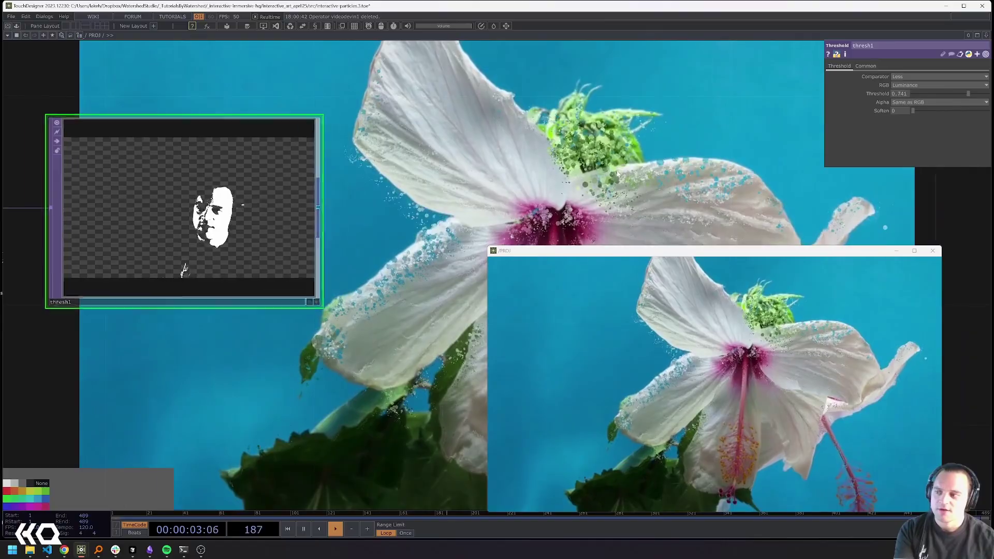
- Connect the thresh1 output to add1 in the Interaction group and reposition the output window to keep the nodes visible
scroll(567, 175, "down", 3)
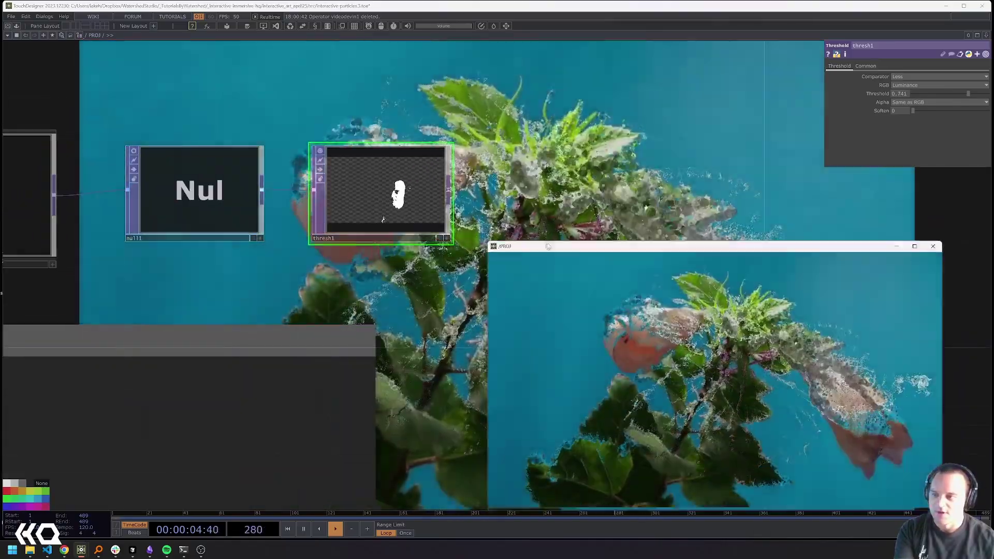
left_click_drag(548, 247, 588, 209)
scroll(549, 173, "down", 4)
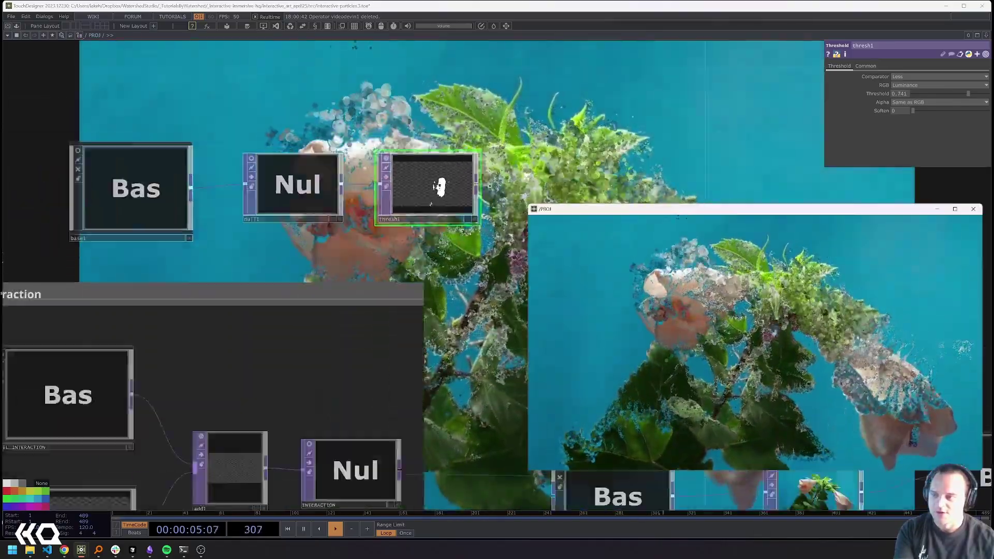
left_click_drag(498, 179, 295, 382)
left_click_drag(692, 207, 691, 131)
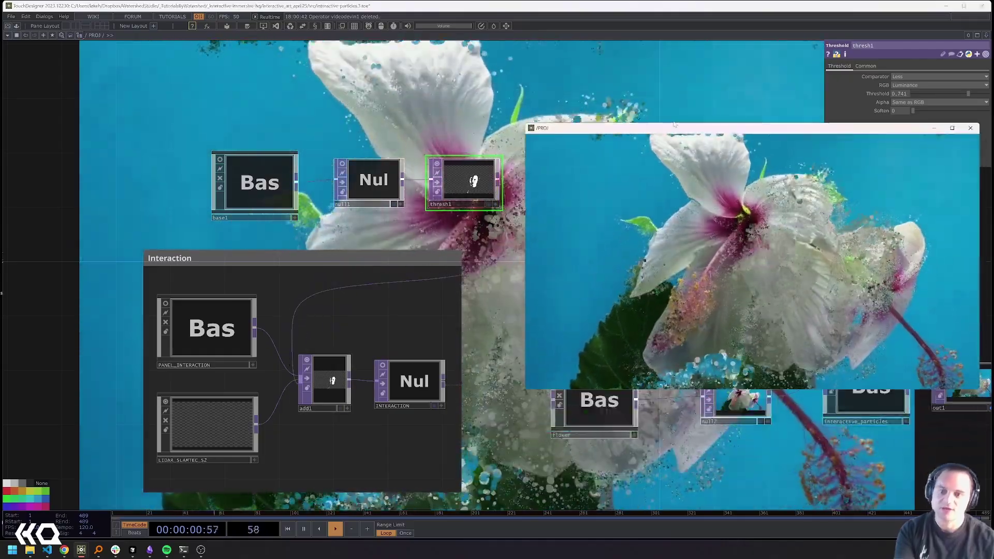
- Check how the thresholded camera silhouette drives the particles and remove the connection from thresh1 to add1
scroll(340, 200, "up", 5)
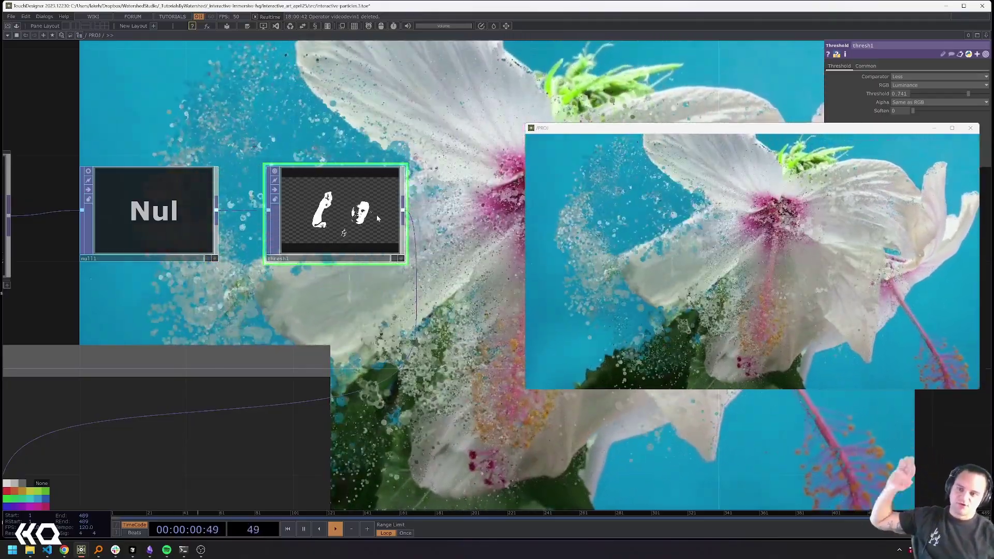
scroll(332, 239, "down", 4)
left_click_drag(455, 193, 298, 222)
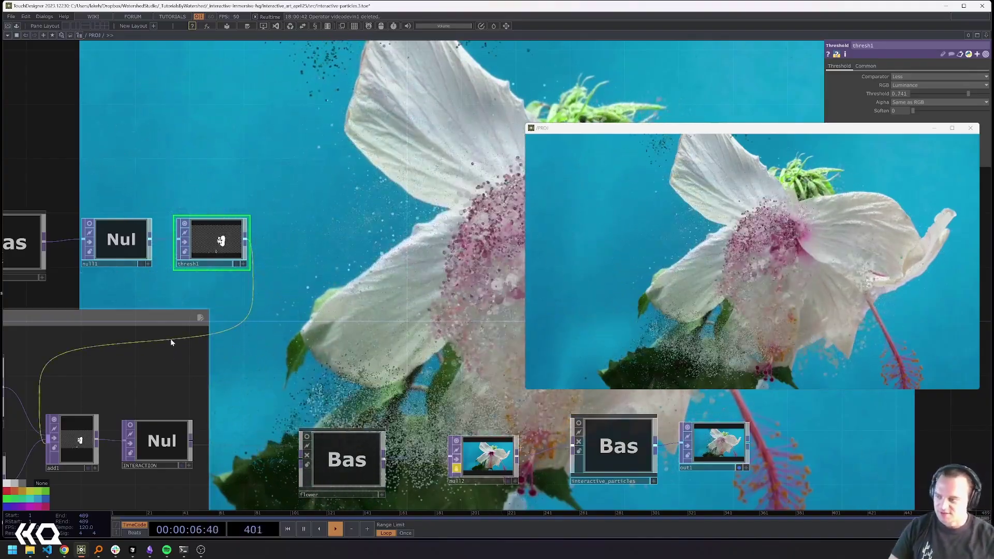
left_click(171, 342)
key("Delete")
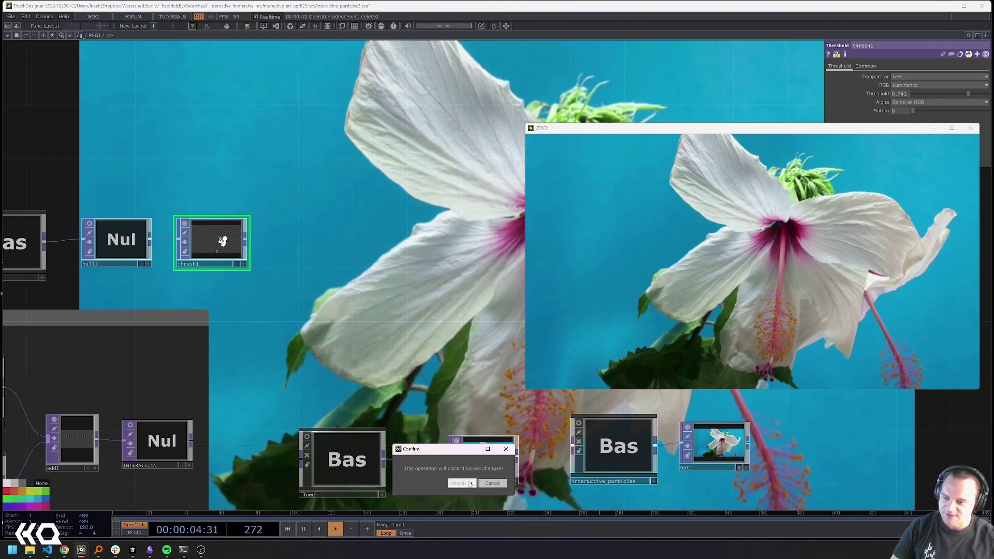
- Unlock null2, discarding its locked image, and close the output window while viewing the interactive_particles network
left_click(458, 483)
double_click(617, 447)
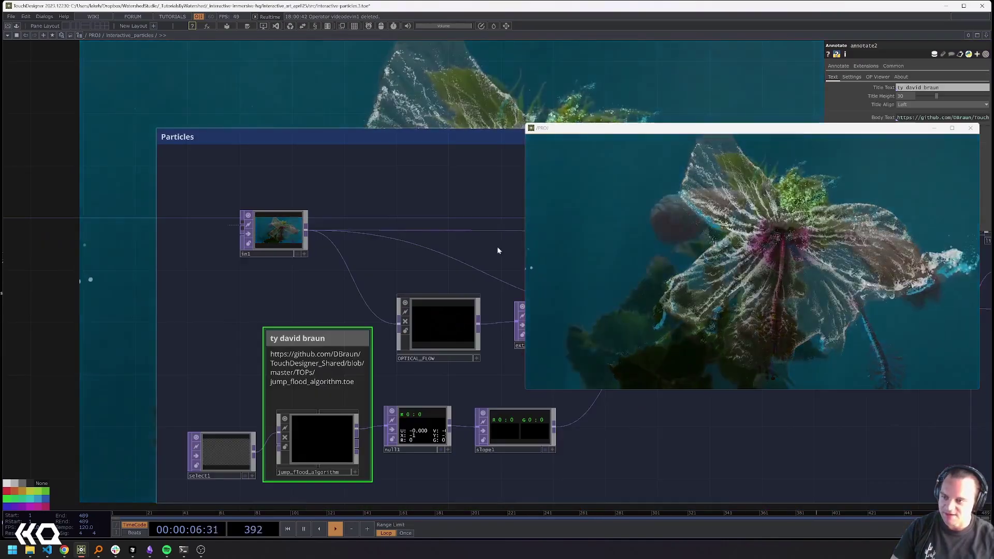
scroll(433, 249, "down", 4)
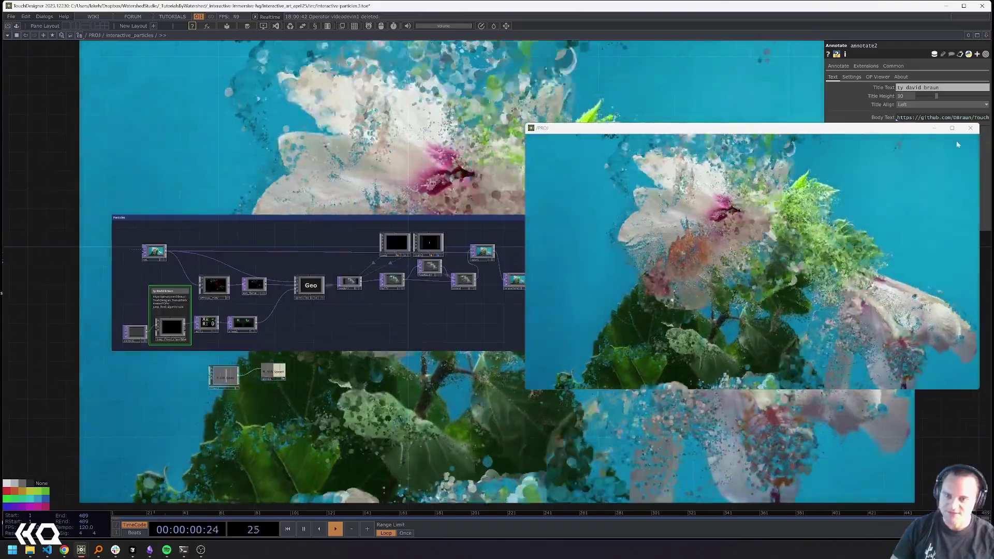
left_click(970, 128)
left_click_drag(548, 139, 681, 138)
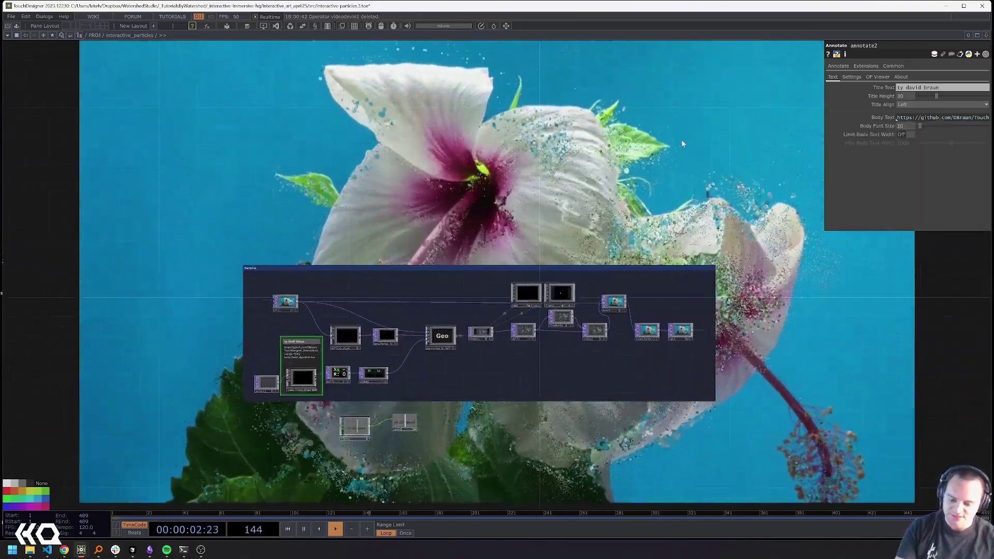
- Go back to the parent network, delete null2 and move the flower base closer to interactive_particles
key("u")
left_click_drag(618, 171, 733, 174)
scroll(732, 174, "down", 3)
scroll(642, 329, "up", 3)
left_click(671, 321)
scroll(672, 321, "up", 2)
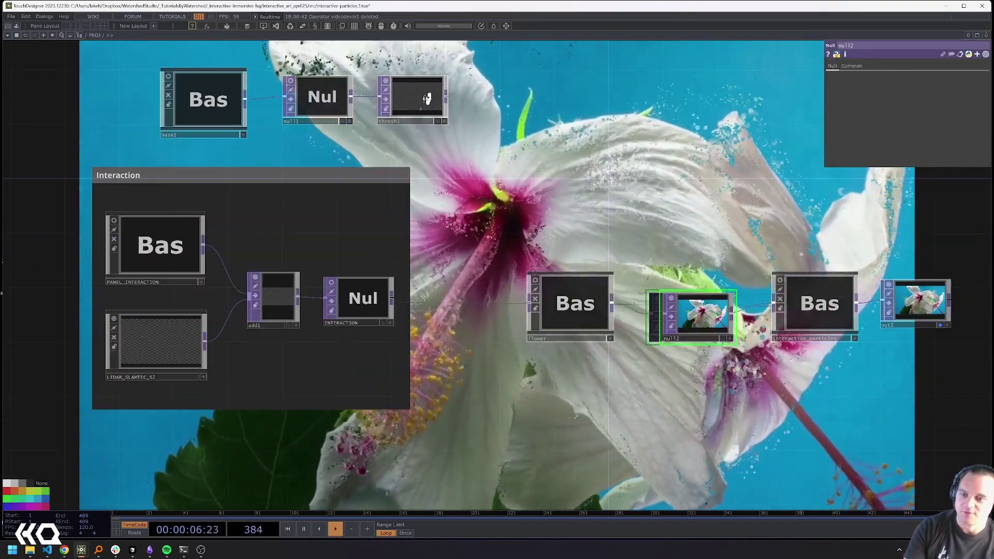
key("Delete")
left_click_drag(574, 304, 670, 305)
- Delete the thresh1 operator that follows null1
left_click_drag(683, 196, 659, 251)
left_click(403, 153)
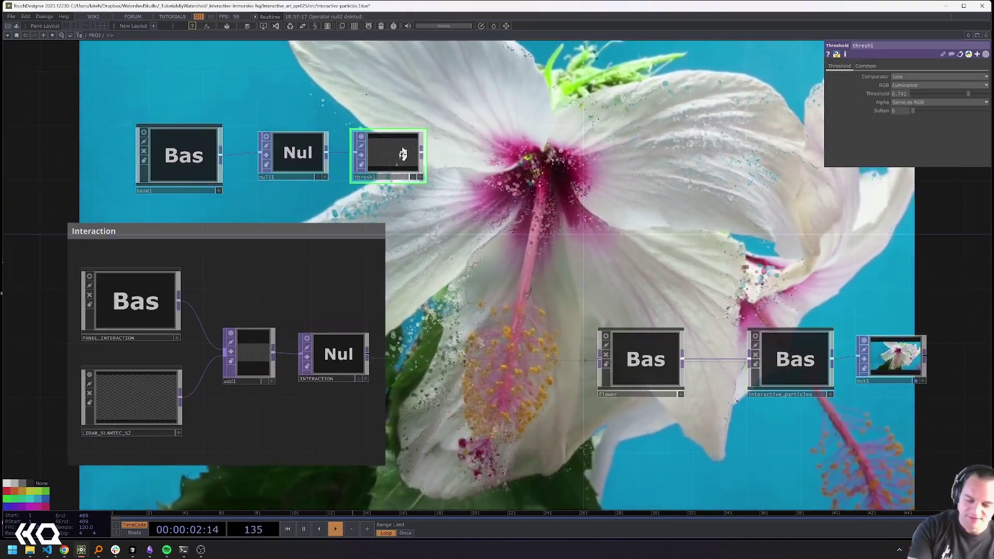
key("Delete")
left_click_drag(354, 179, 415, 199)
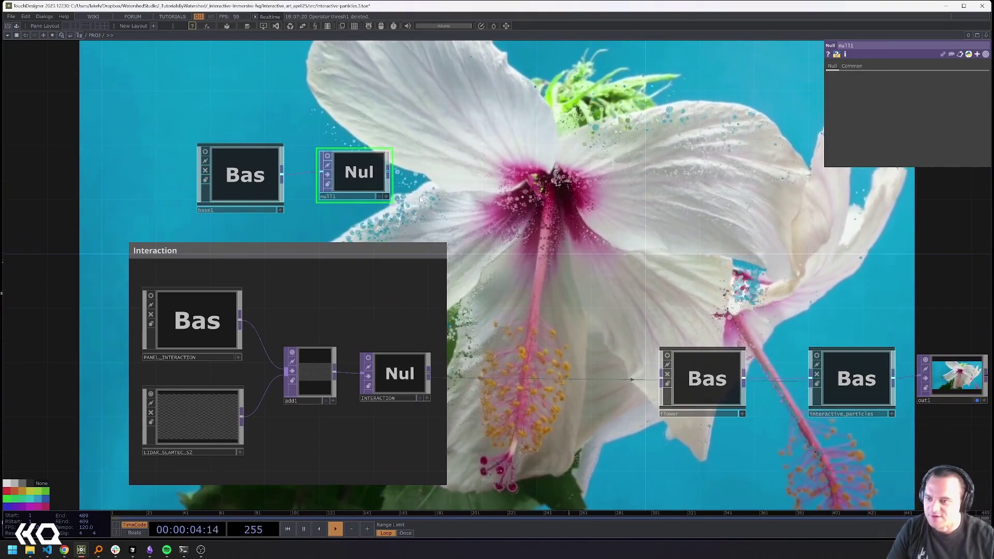
left_click_drag(538, 230, 494, 228)
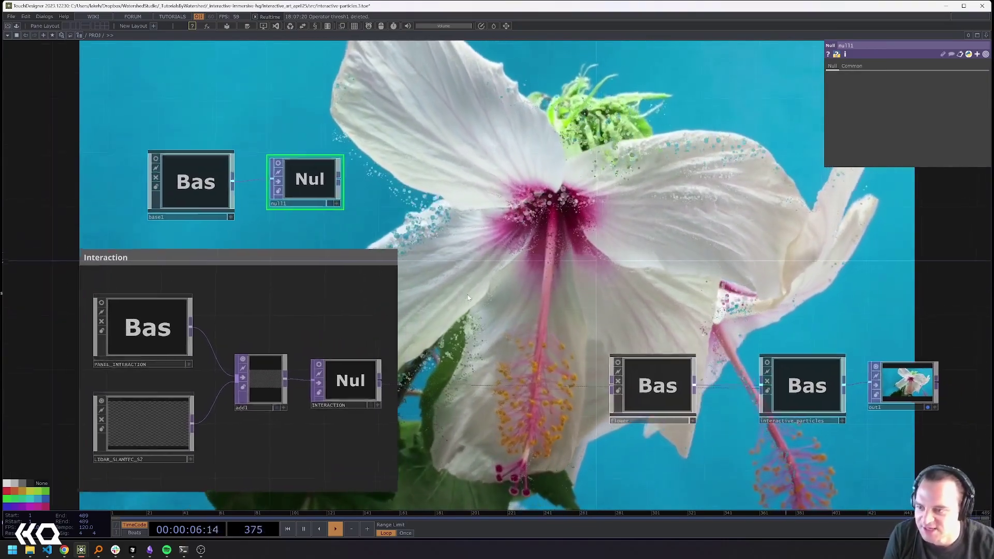
scroll(469, 336, "down", 2)
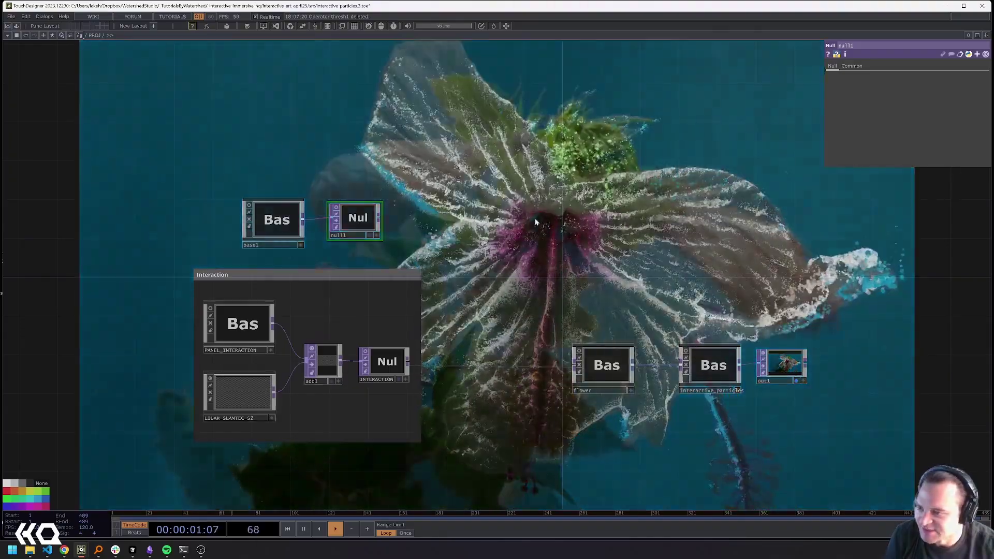
left_click_drag(520, 218, 481, 229)
left_click_drag(602, 282, 598, 259)
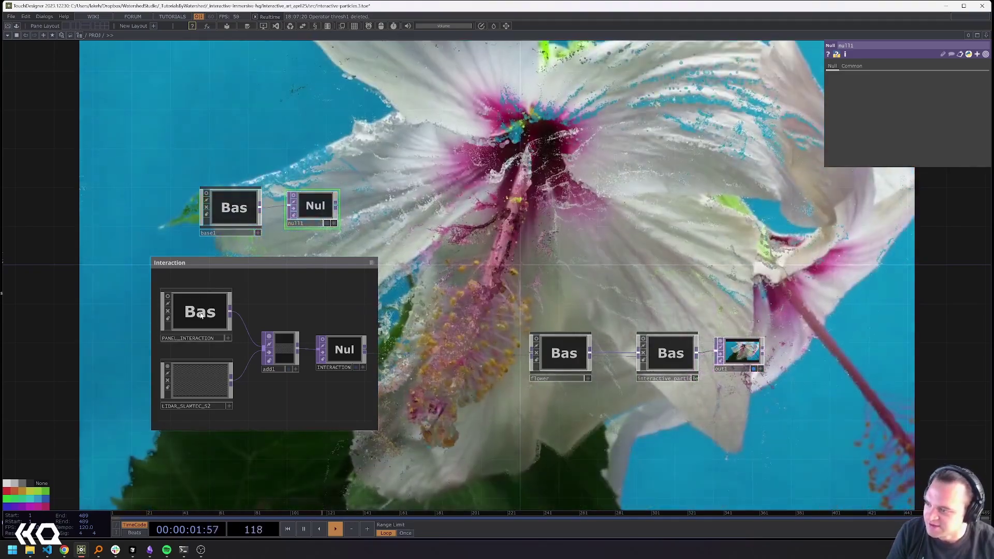
- Set the PANEL_INTERACTION radius to 0.0592 and the LIDAR_SLAMTEC_S2 constant point scale to 21.2
left_click(201, 314)
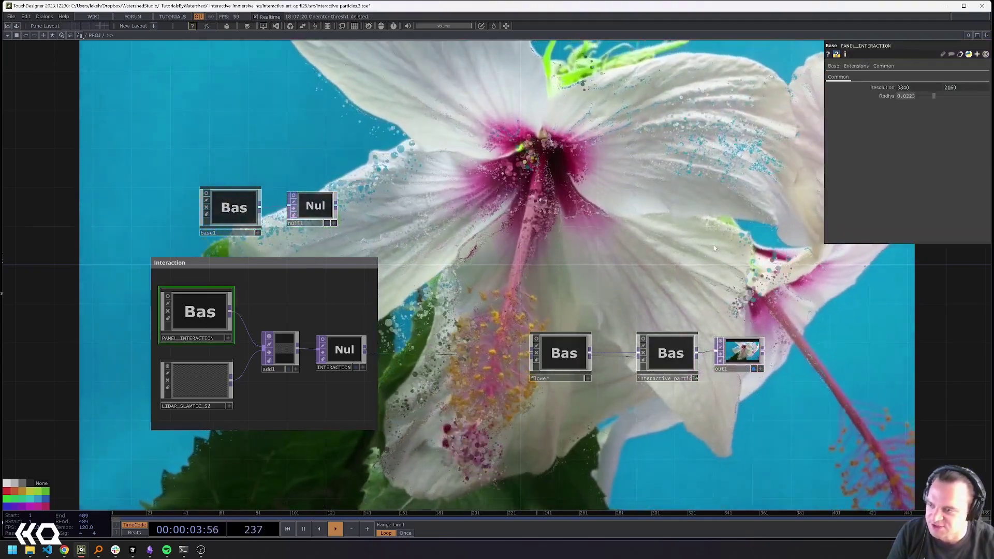
left_click(960, 96)
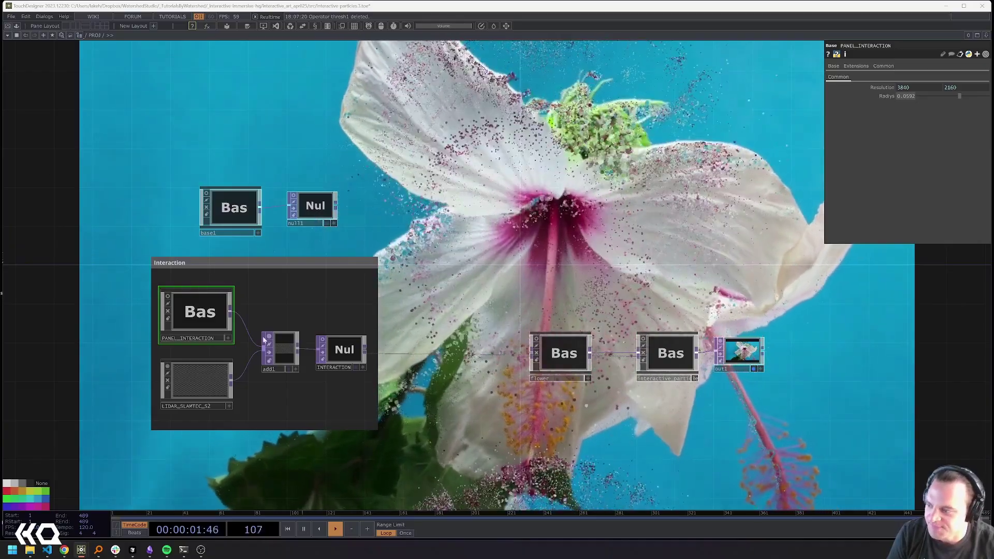
left_click(206, 387)
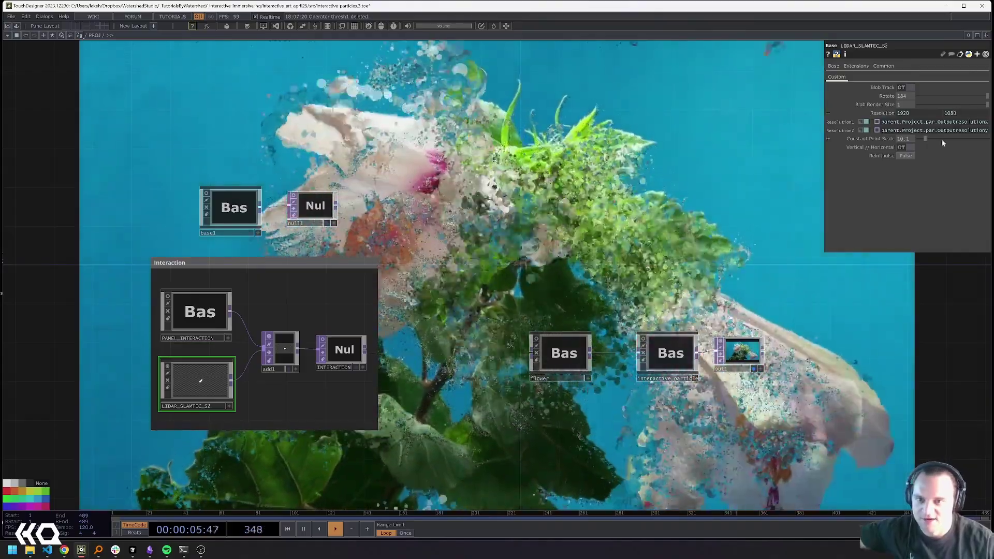
left_click_drag(936, 139, 961, 132)
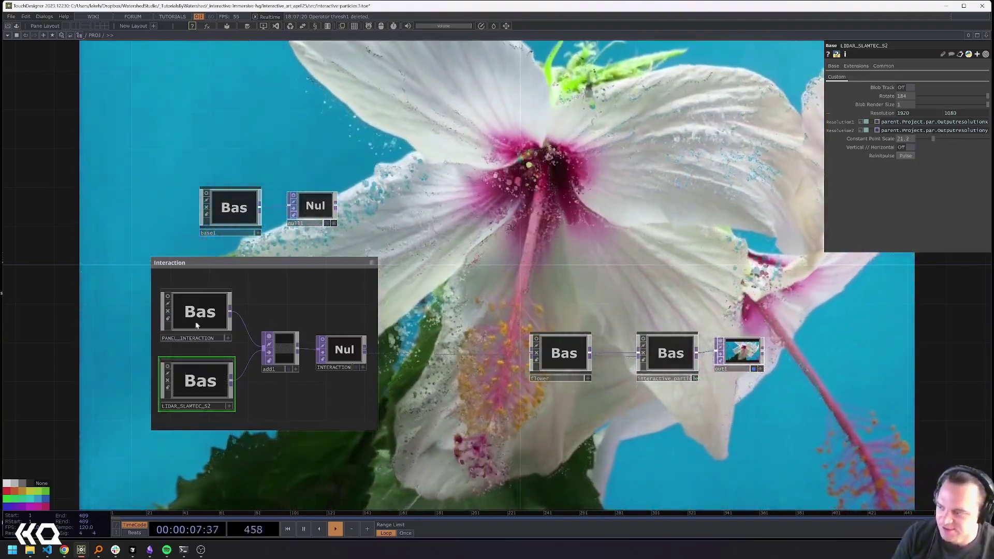
left_click_drag(373, 214, 352, 277)
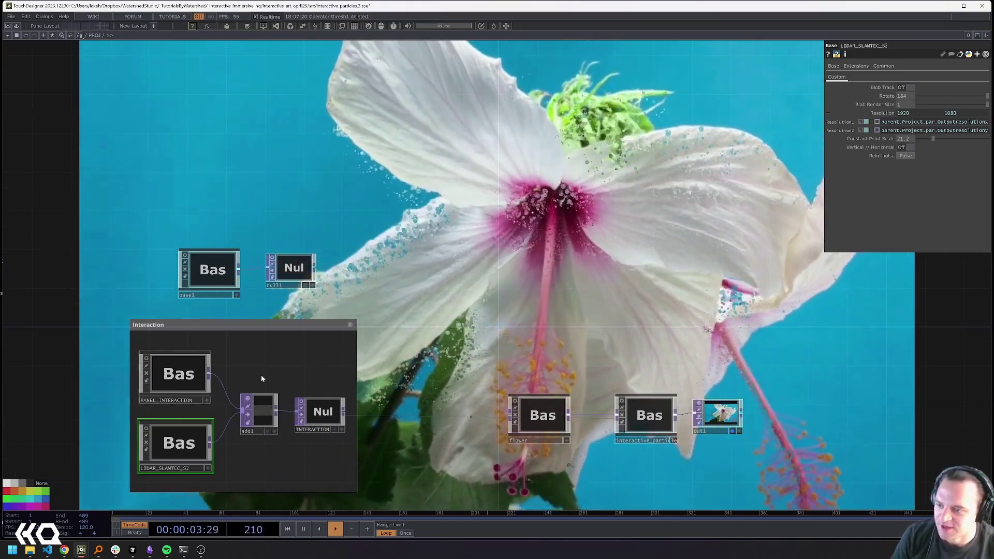
left_click_drag(604, 262, 569, 268)
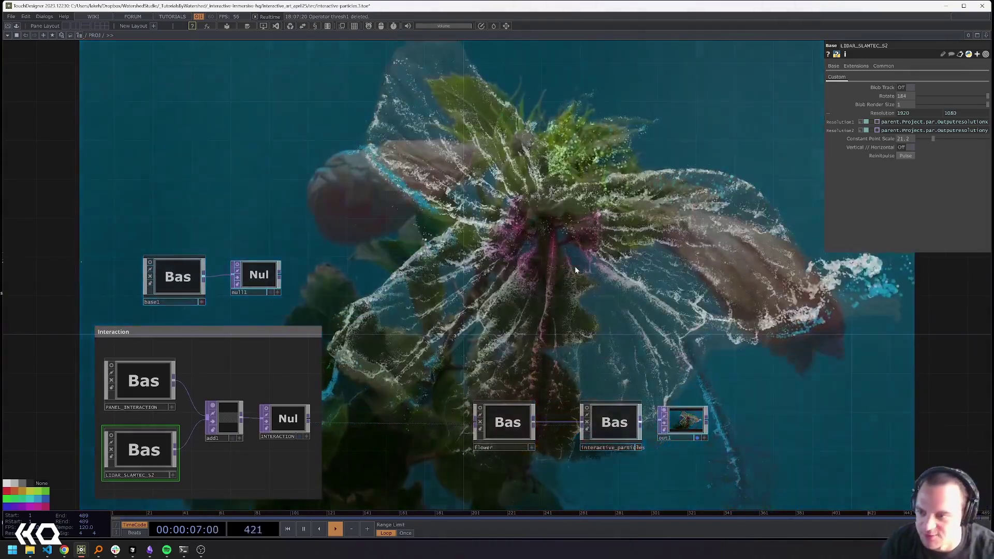
left_click_drag(574, 266, 619, 246)
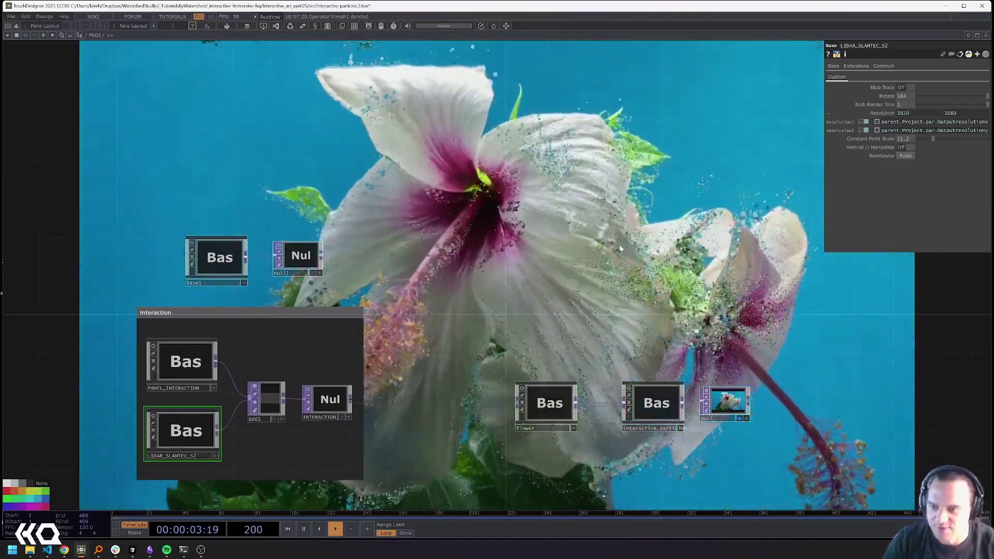
left_click_drag(636, 282, 612, 253)
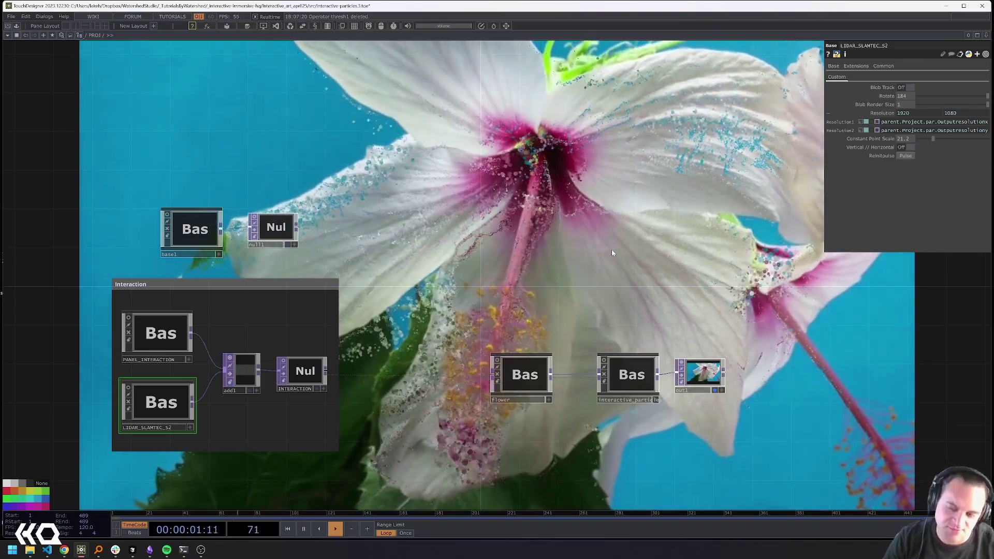
left_click_drag(583, 302, 632, 335)
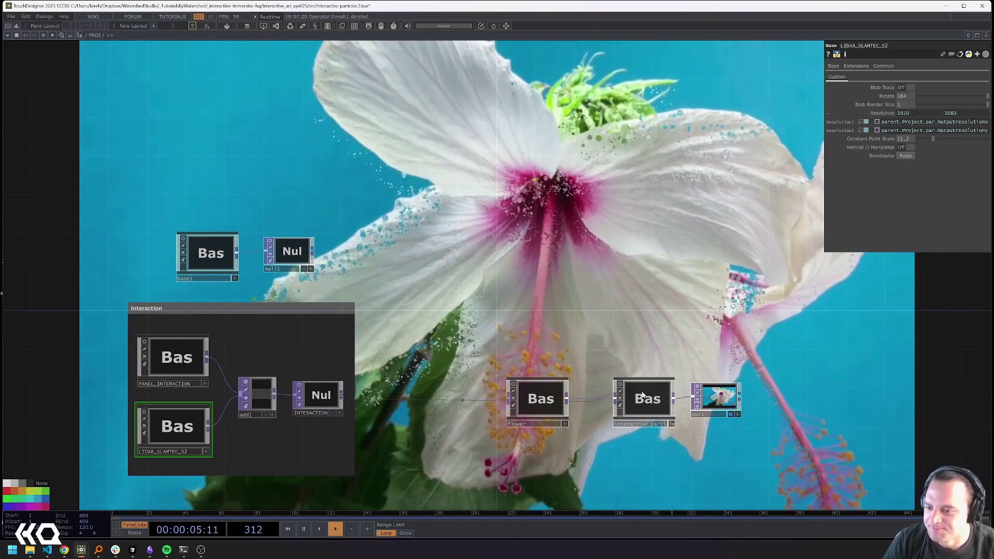
- Enter interactive_particles and examine the Config and Interaction parameters of the particles geometry, including its force weights and direction
left_click_drag(644, 398, 633, 398)
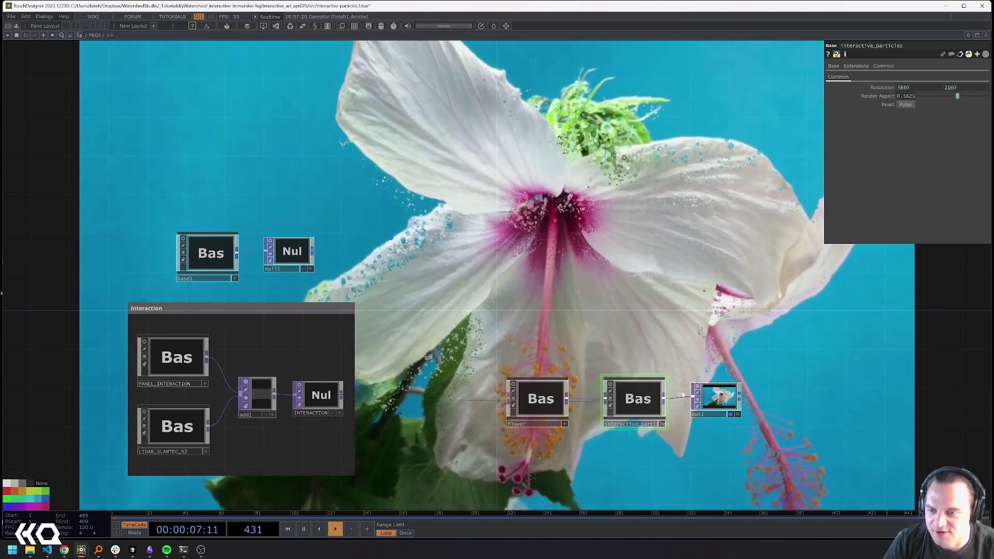
double_click(635, 412)
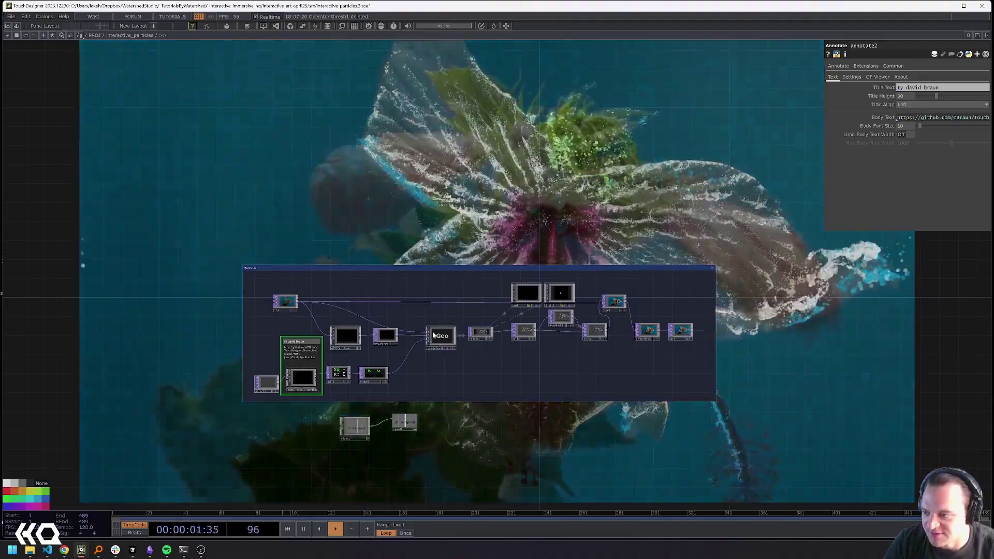
left_click(433, 336)
left_click_drag(651, 138, 642, 273)
left_click(838, 77)
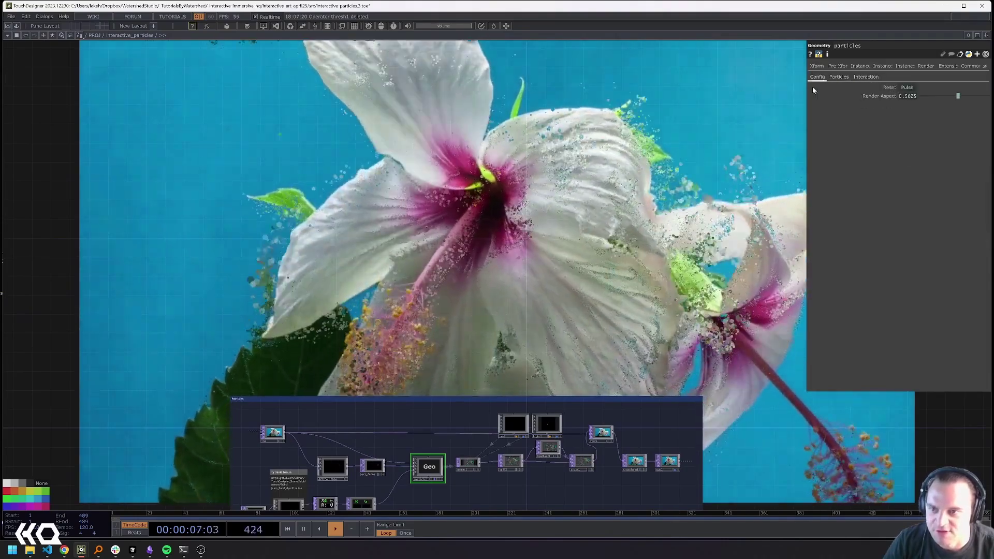
left_click_drag(596, 252, 605, 301)
left_click(866, 78)
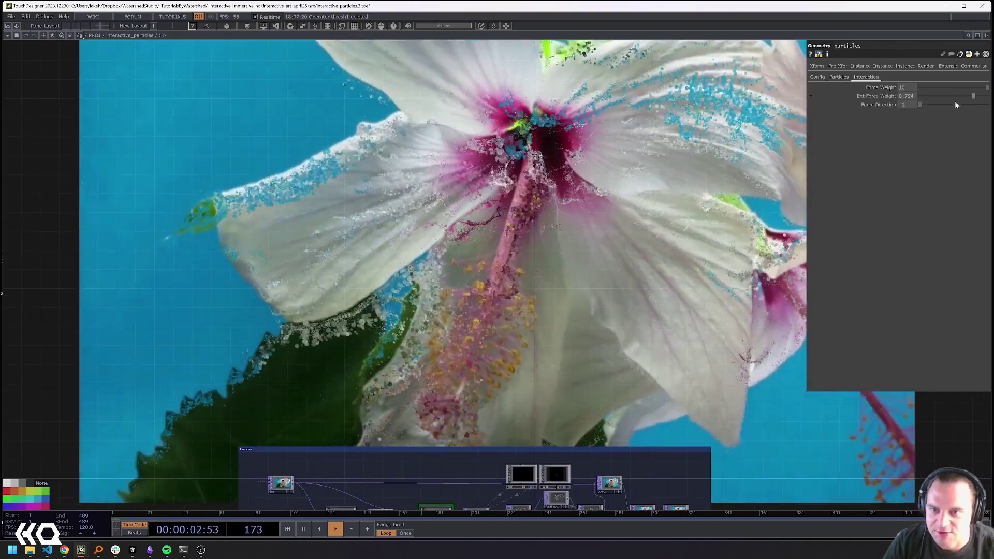
- Set the Ext Force Weight of the particles geometry to 0 and return to the parent network
left_click_drag(952, 96, 867, 106)
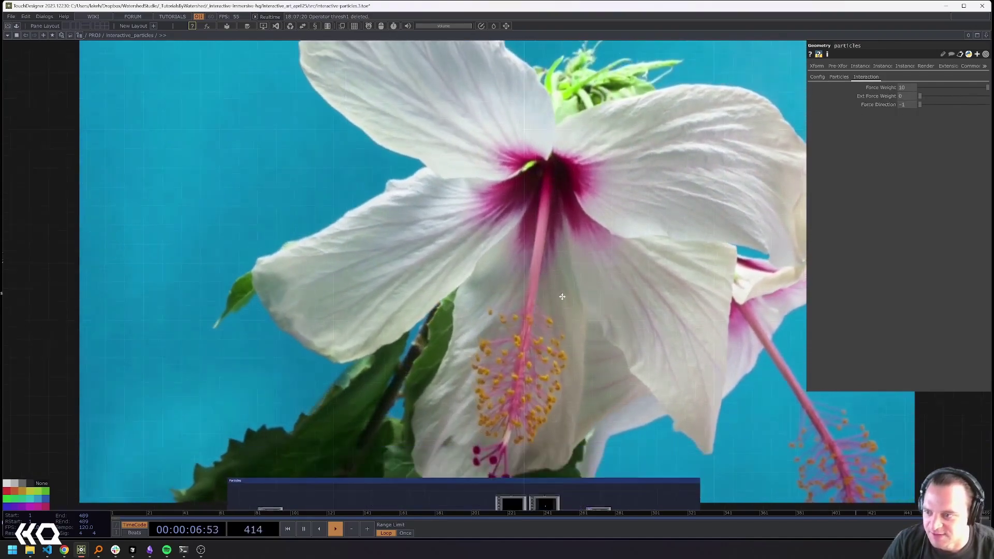
key("u")
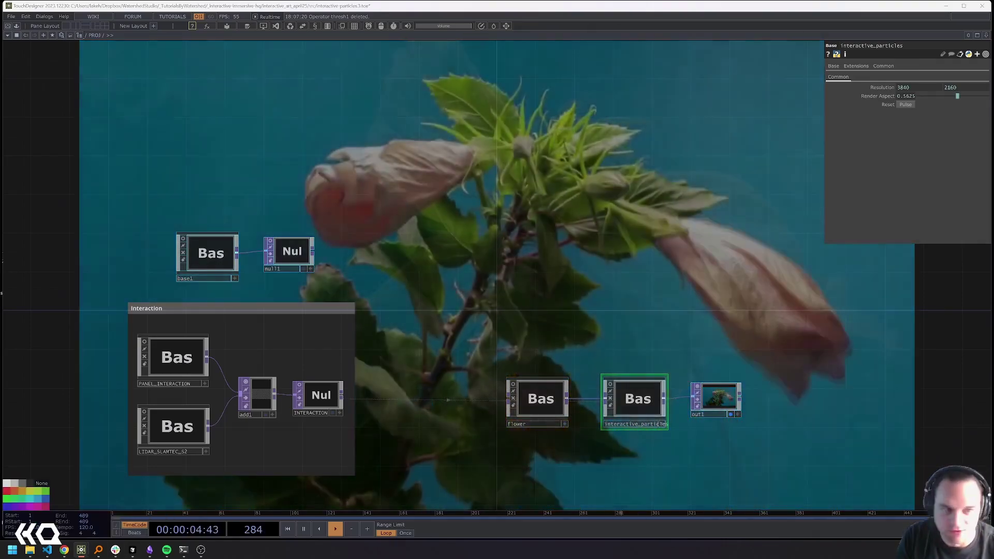
- Open the project output in its own window, shrink it and place it over an empty part of the network
key("F1")
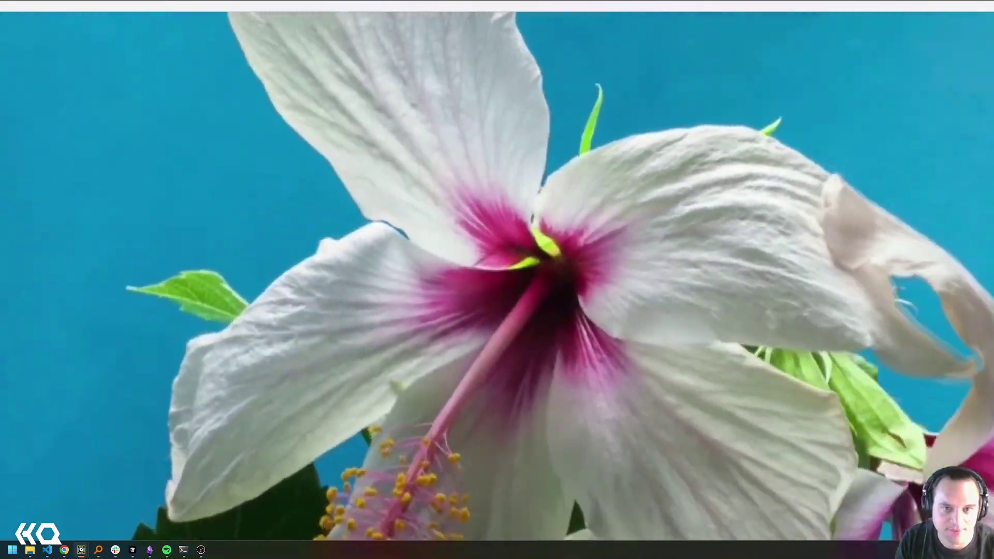
left_click_drag(993, 64, 311, 78)
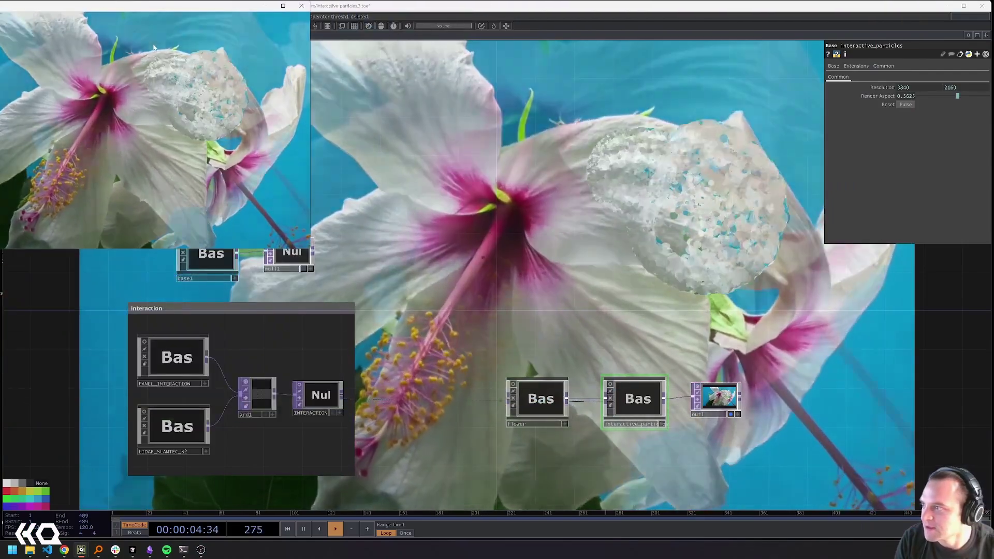
left_click_drag(153, 8, 321, 49)
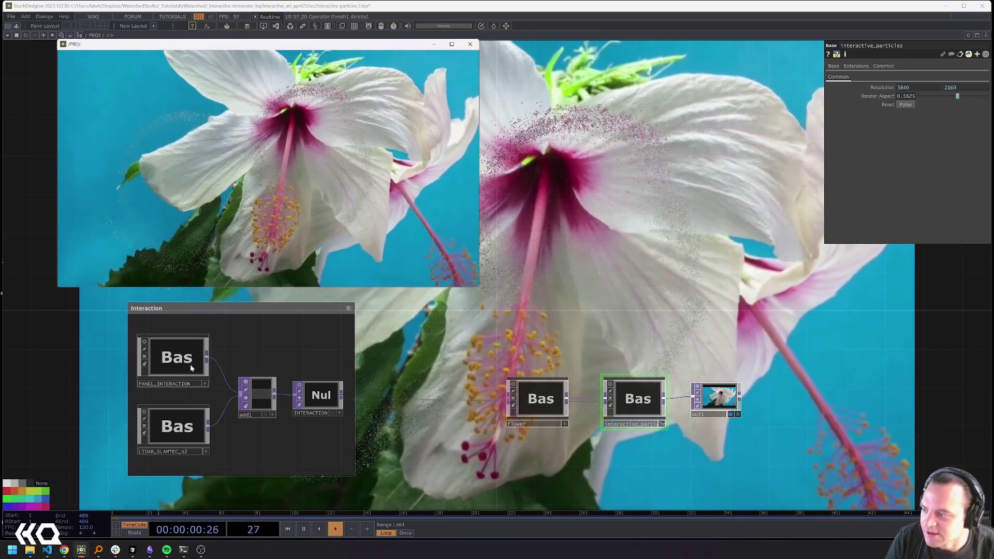
- Adjust the Radius parameter of the PANEL_INTERACTION base
left_click(189, 363)
left_click(941, 96)
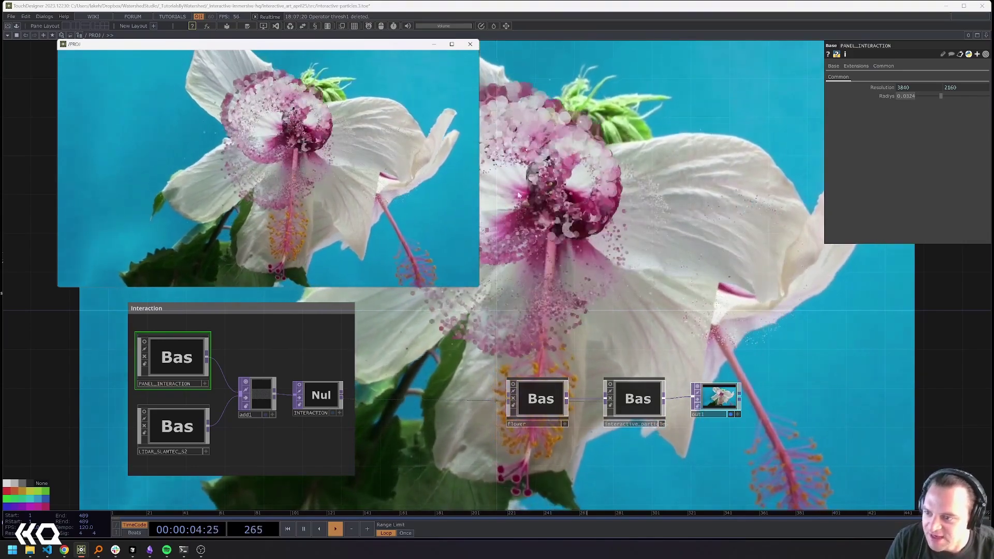
mouse_move(607, 182)
left_mouse_down()
mouse_move(576, 182)
mouse_move(594, 169)
left_mouse_up()
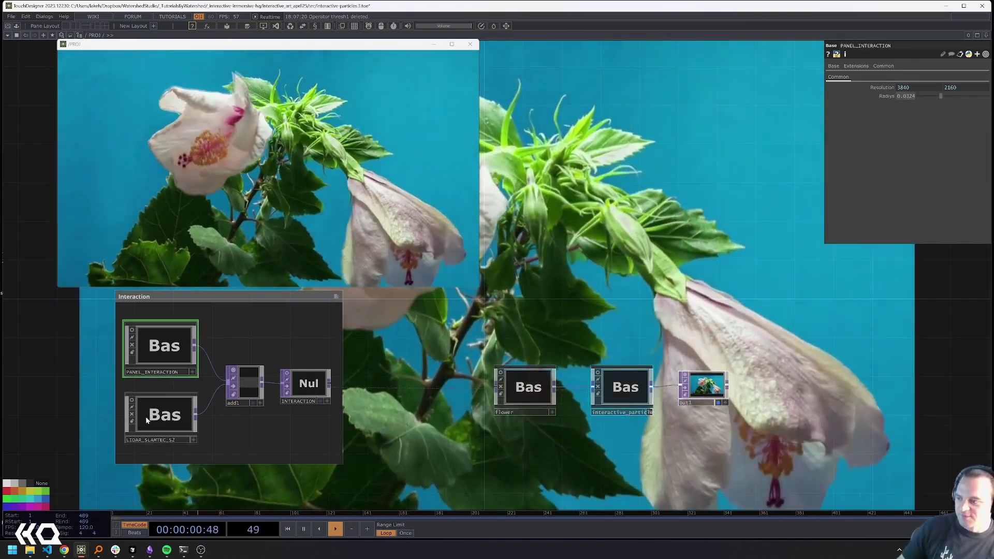
left_click(602, 381)
double_click(602, 381)
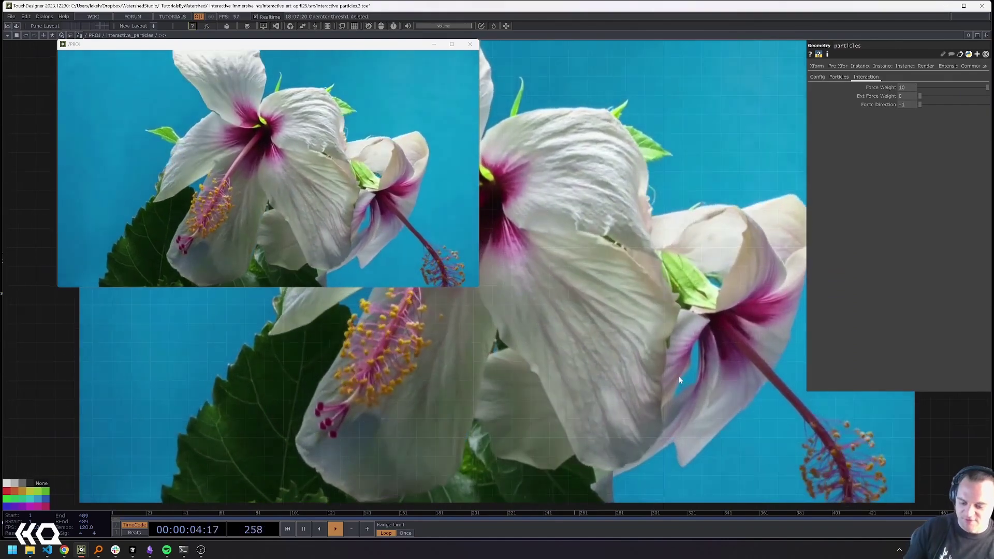
key("u")
left_click_drag(714, 368, 752, 392)
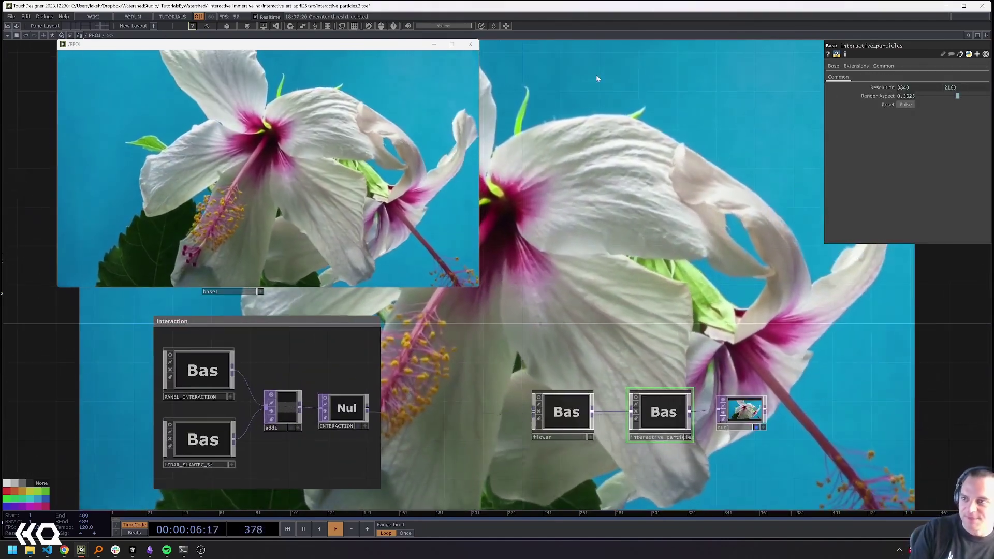
- Open the PROJ container's custom parameters and set the Output Resolution to 3840 by 1080
left_click(507, 27)
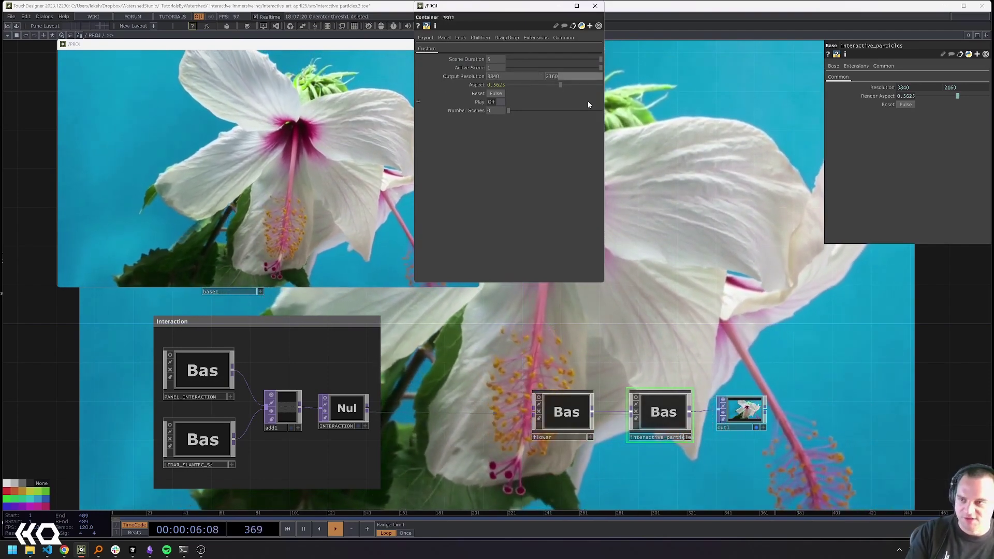
type("1080")
key("Tab")
left_click(754, 204)
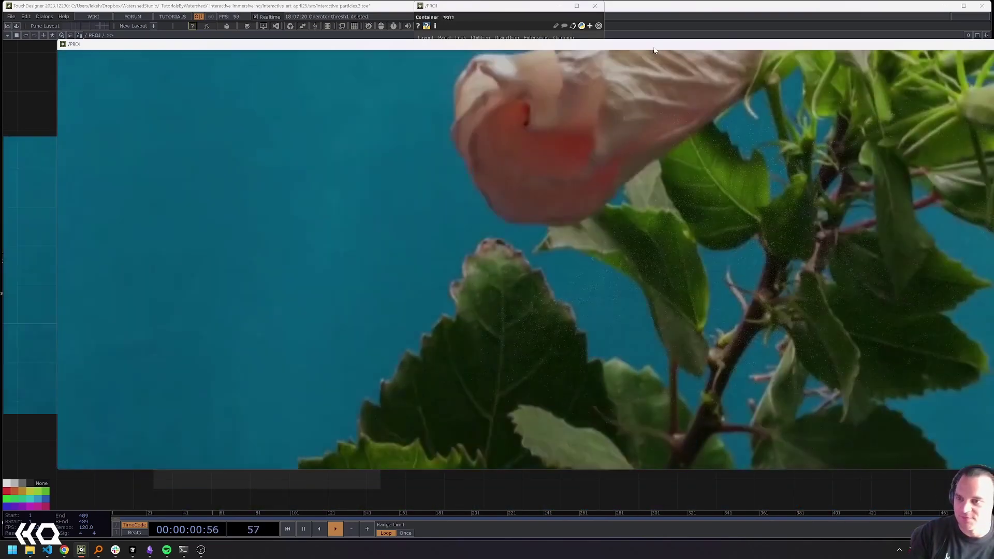
- Maximize the output window, test the particle interaction across the wide image and close the window
double_click(654, 47)
mouse_move(414, 212)
left_mouse_down()
mouse_move(366, 240)
mouse_move(658, 288)
left_mouse_up()
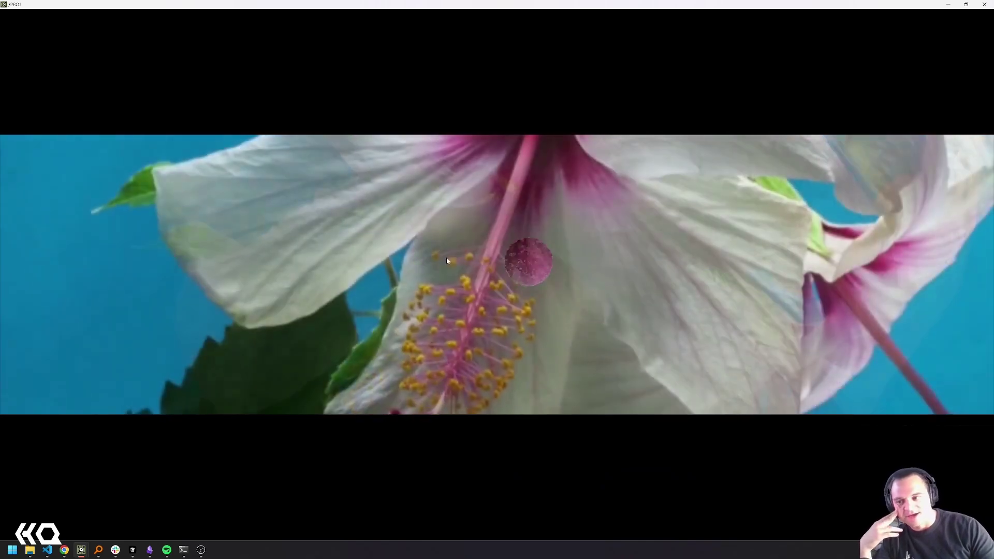
key("Escape")
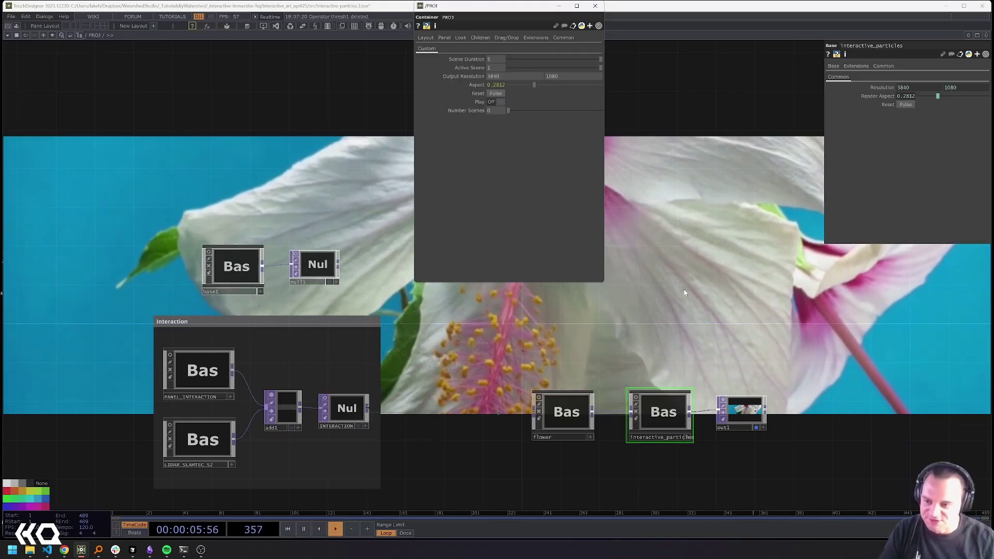
- Move the PROJ parameter window aside and bring flower, interactive_particles and out1 close together beside the Interaction group
left_click_drag(496, 17, 213, 203)
scroll(715, 338, "up", 2)
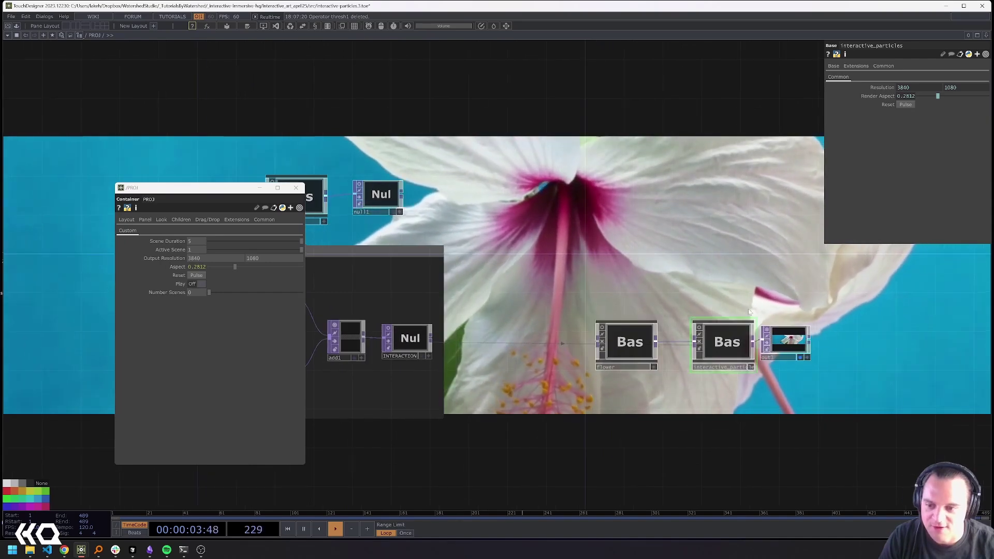
left_click_drag(713, 280, 756, 299)
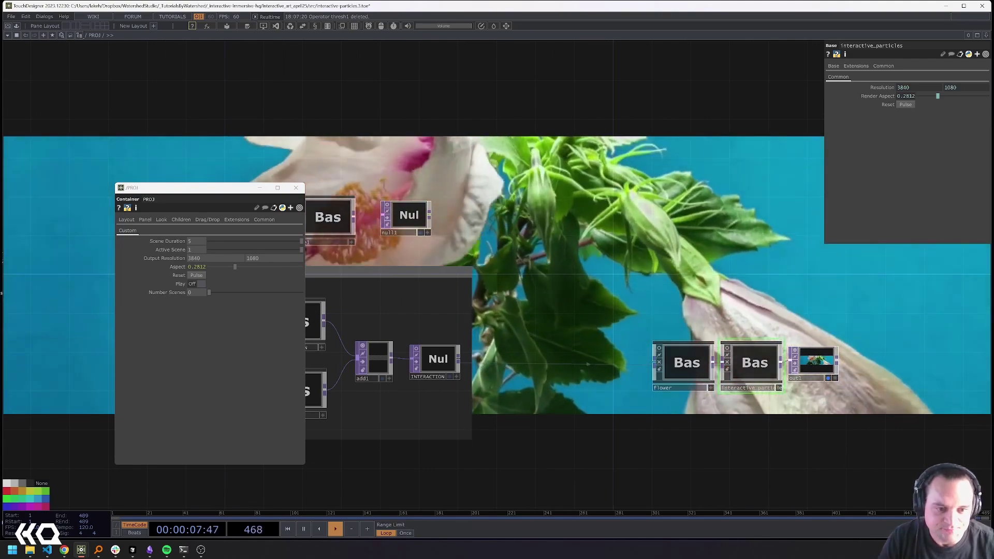
left_click_drag(661, 299, 779, 314)
right_click_drag(779, 314, 891, 402)
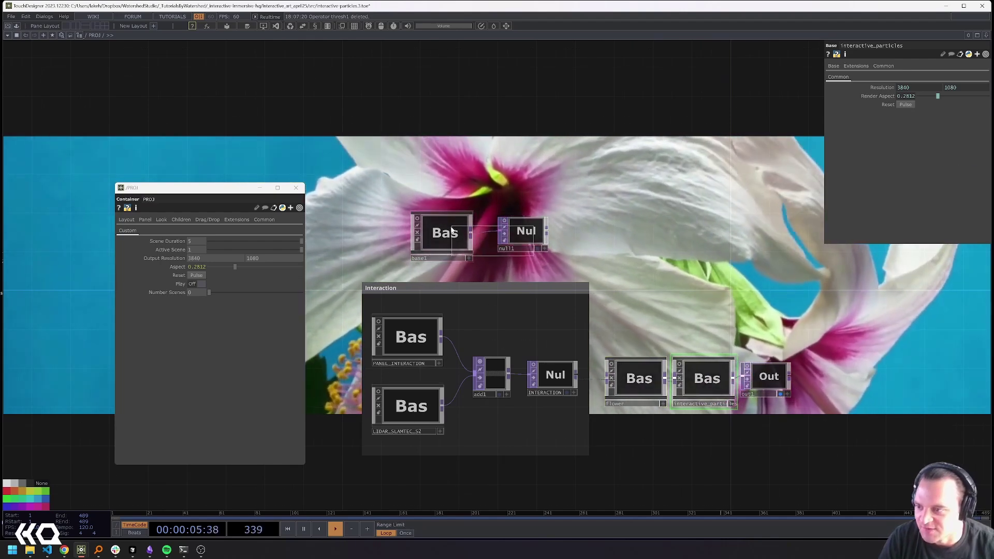
- Move base1 and null1 into the Interaction group, below LIDAR_SLAMTEC_S2
left_click_drag(452, 231, 416, 466)
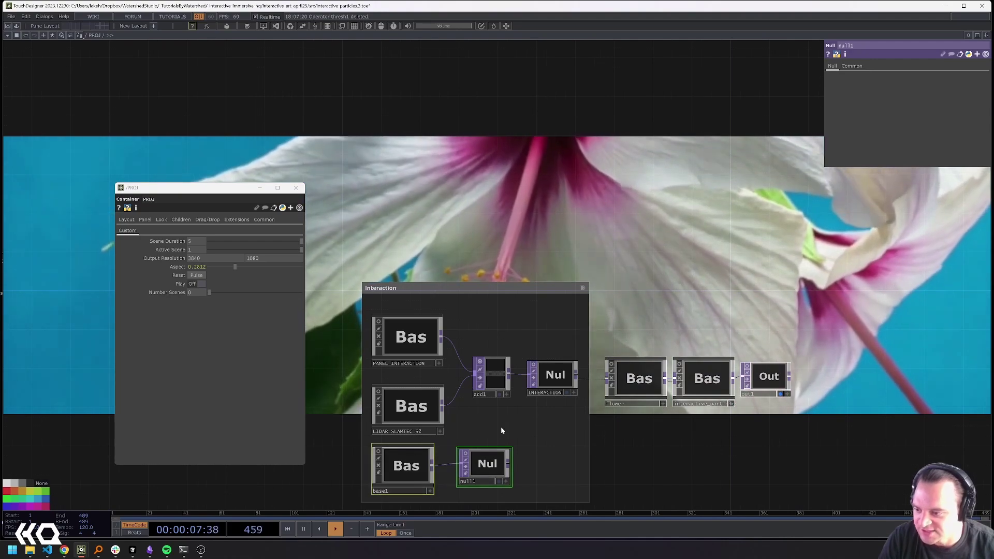
left_click_drag(500, 411, 499, 392)
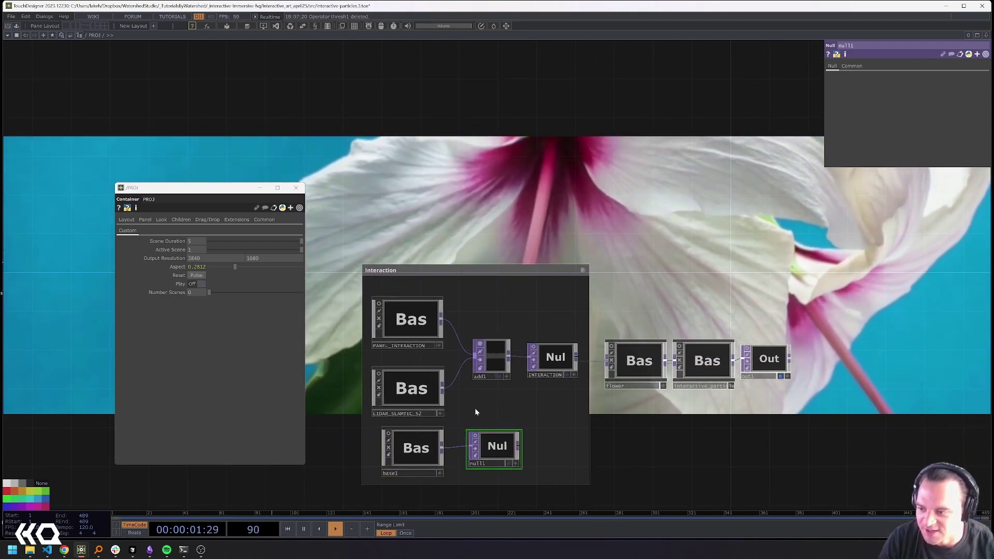
- Try wiring null1 into add1 alongside the panel and LIDAR interaction inputs
scroll(521, 393, "up", 5)
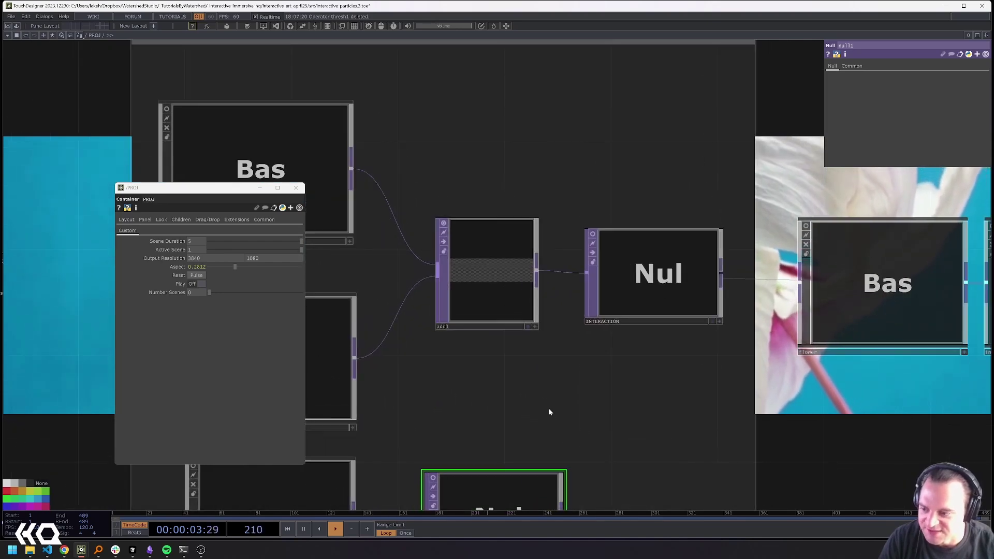
scroll(543, 393, "down", 4)
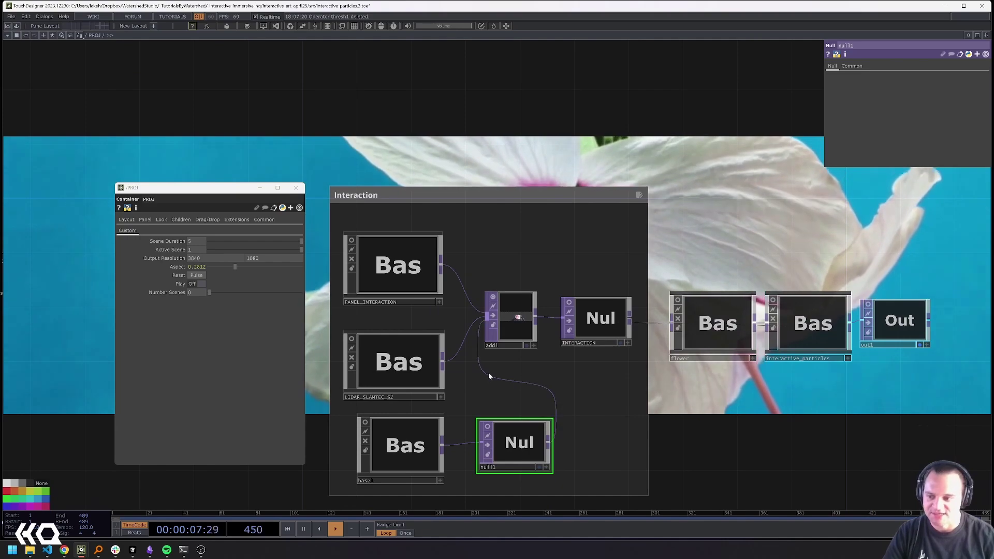
right_click(488, 372)
left_click(485, 375)
right_click(485, 375)
left_click(496, 402)
- Enter interactive_particles, set the particles geometry's Ext Force Weight to 1 and return to the parent network
double_click(810, 326)
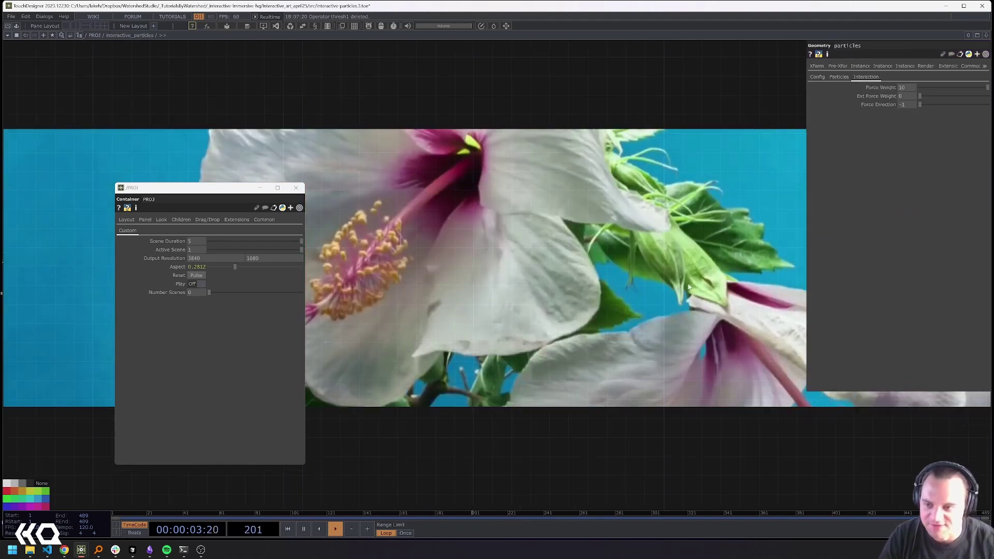
key("h")
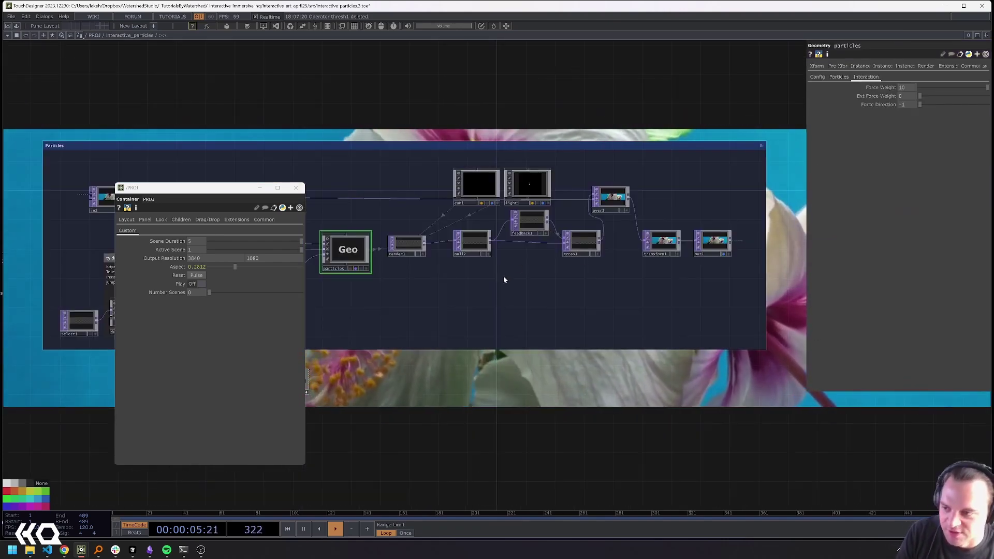
left_click_drag(570, 217, 689, 307)
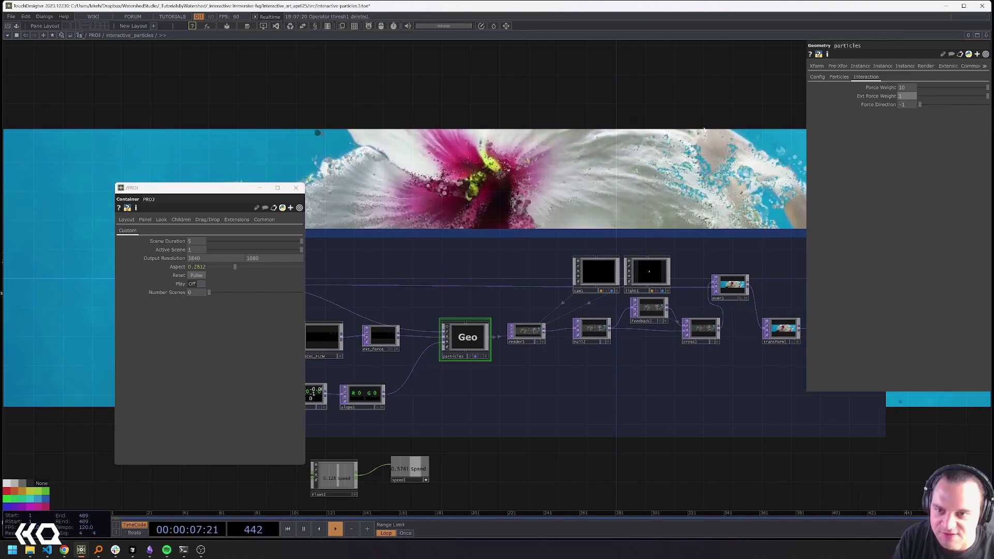
left_click_drag(656, 134, 656, 248)
key("u")
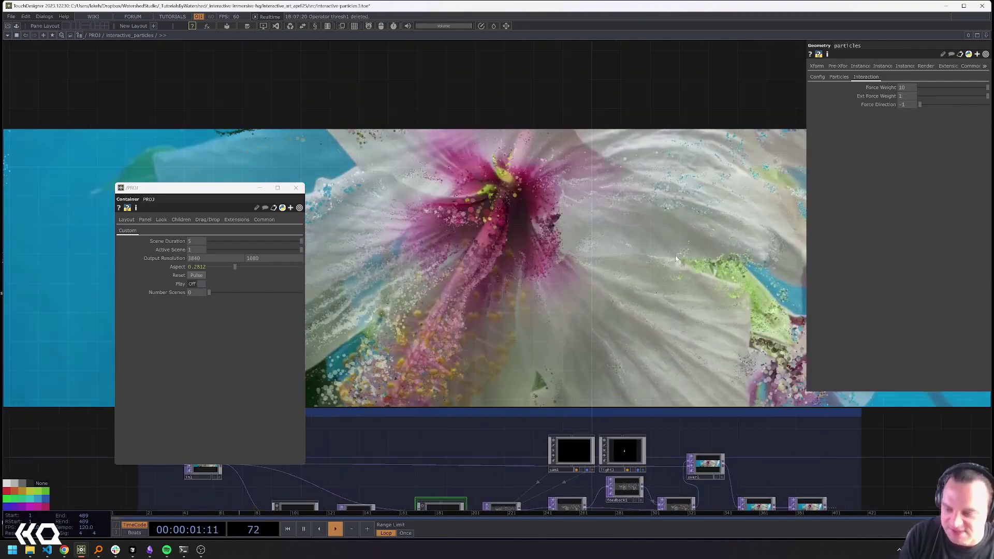
key("u")
key("i")
scroll(673, 251, "down", 4)
left_click_drag(709, 169, 565, 342)
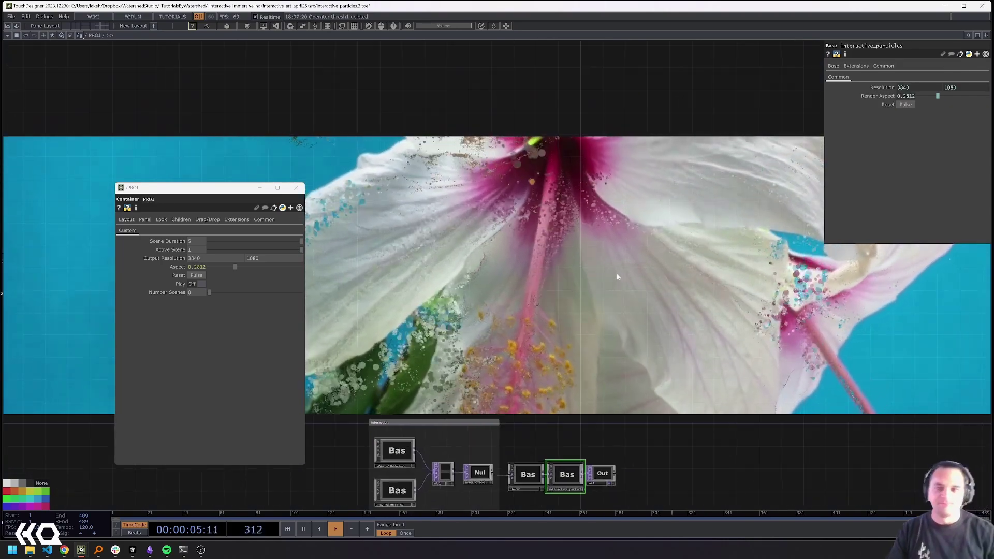
left_click_drag(602, 298, 724, 177)
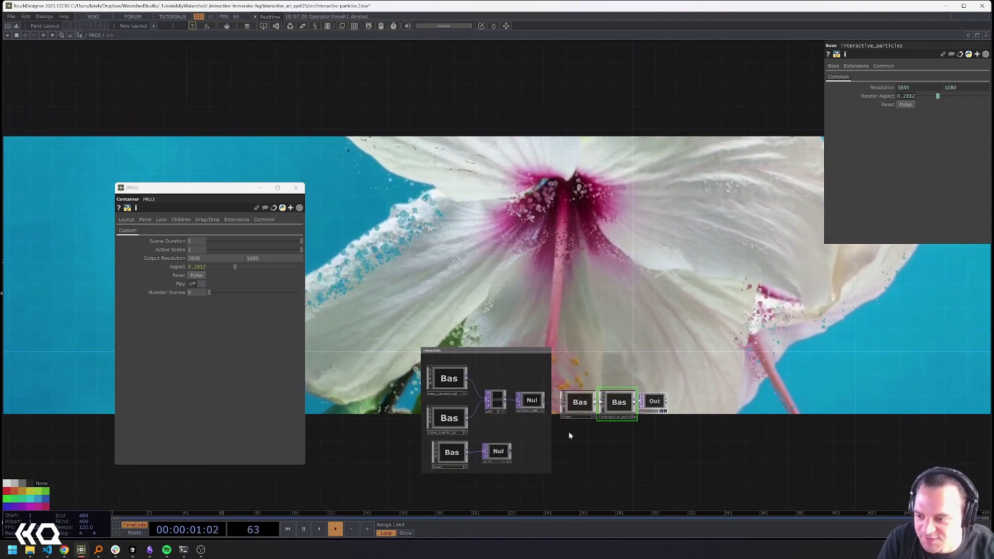
scroll(578, 437, "up", 4)
left_click_drag(577, 432, 544, 361)
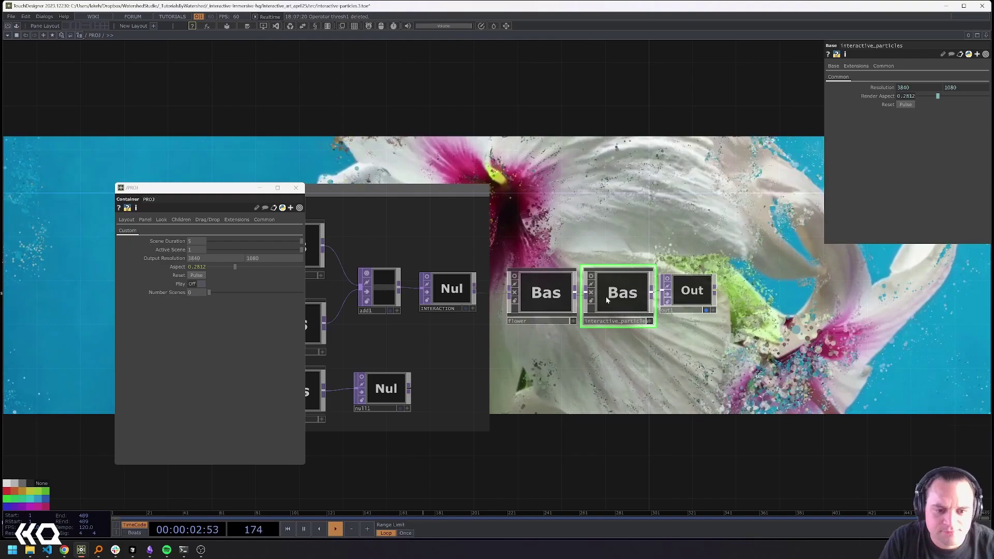
left_click_drag(748, 219, 745, 272)
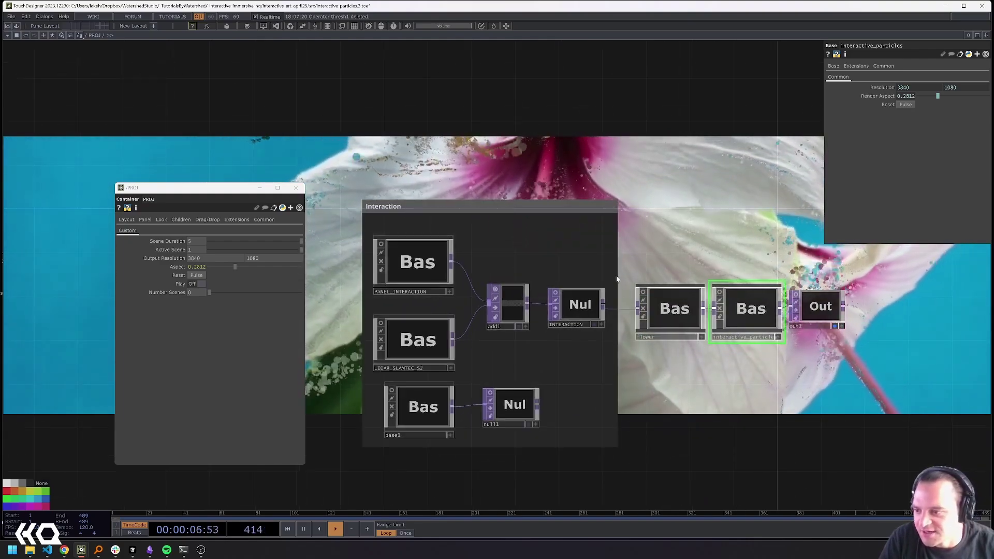
scroll(558, 286, "up", 5)
scroll(548, 271, "down", 5)
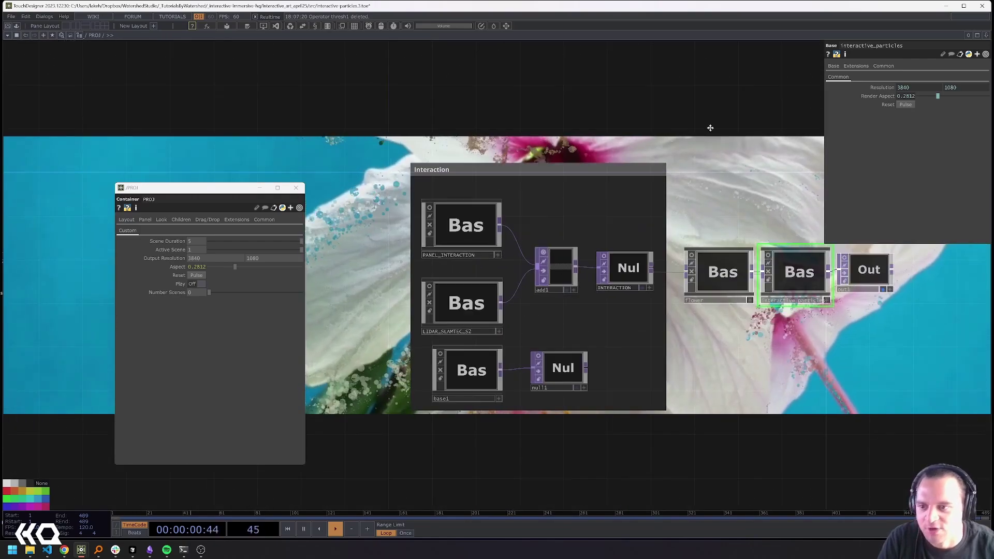
left_click_drag(676, 136, 491, 245)
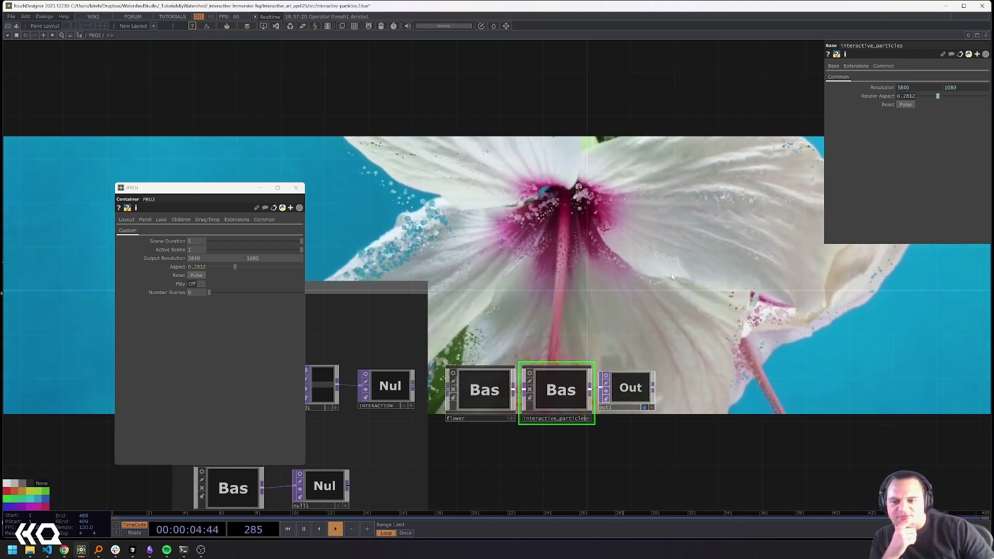
left_click_drag(623, 267, 653, 187)
- Enter interactive_particles and examine the OPTICAL_FLOW base's output and its connections to the image input and ext_force
double_click(597, 294)
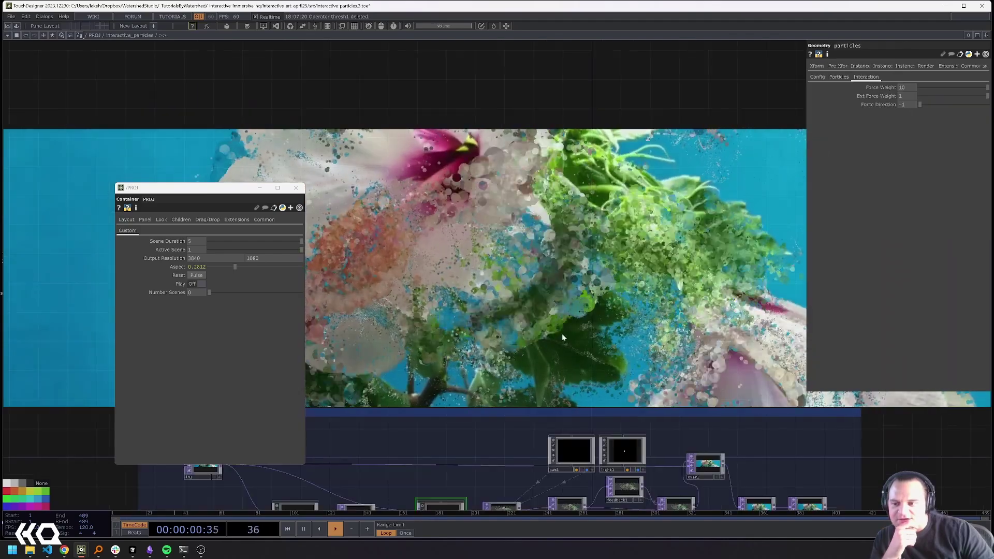
scroll(444, 344, "up", 5)
left_click(443, 338)
scroll(539, 273, "up", 10)
scroll(496, 287, "up", 4)
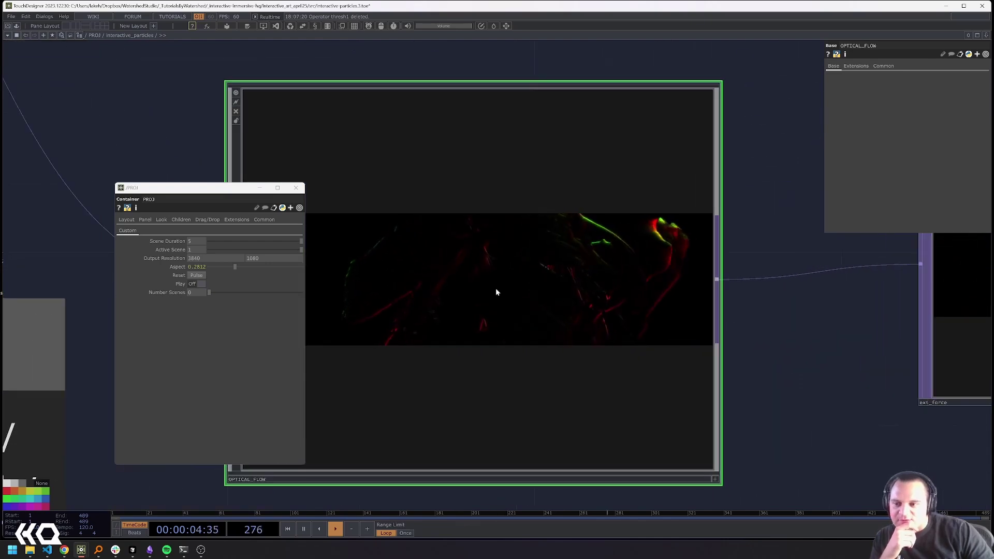
scroll(495, 288, "down", 3)
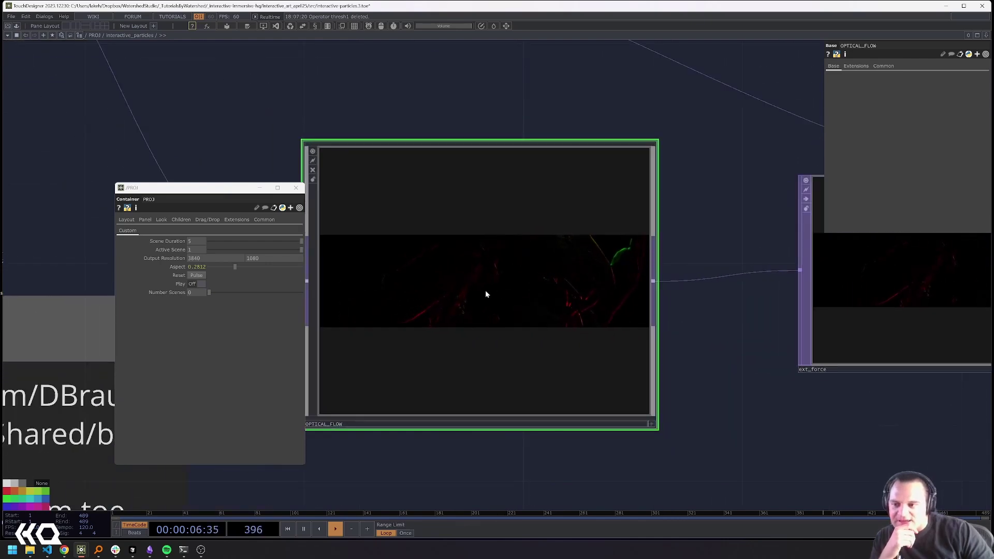
scroll(478, 293, "up", 6)
scroll(497, 230, "down", 5)
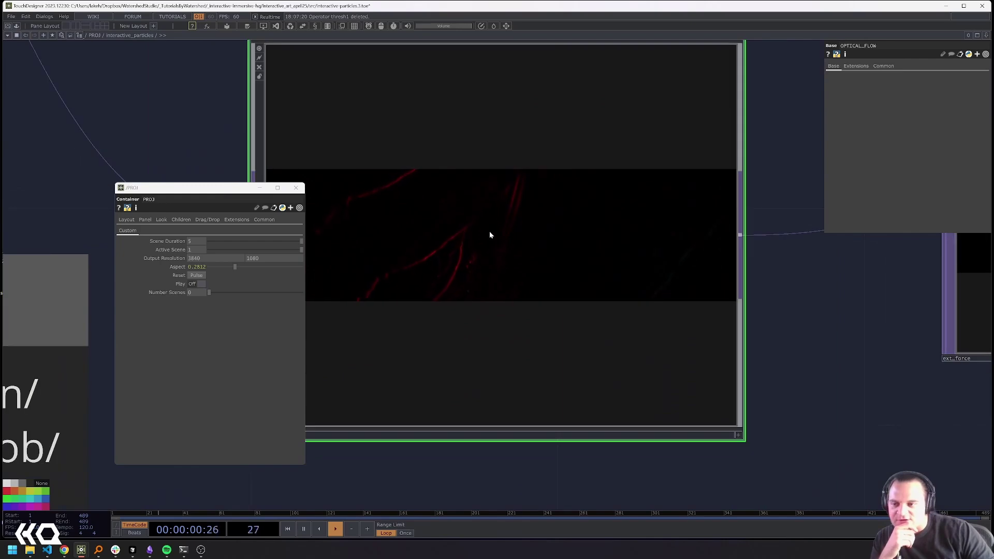
scroll(455, 213, "down", 5)
left_click_drag(335, 157, 397, 271)
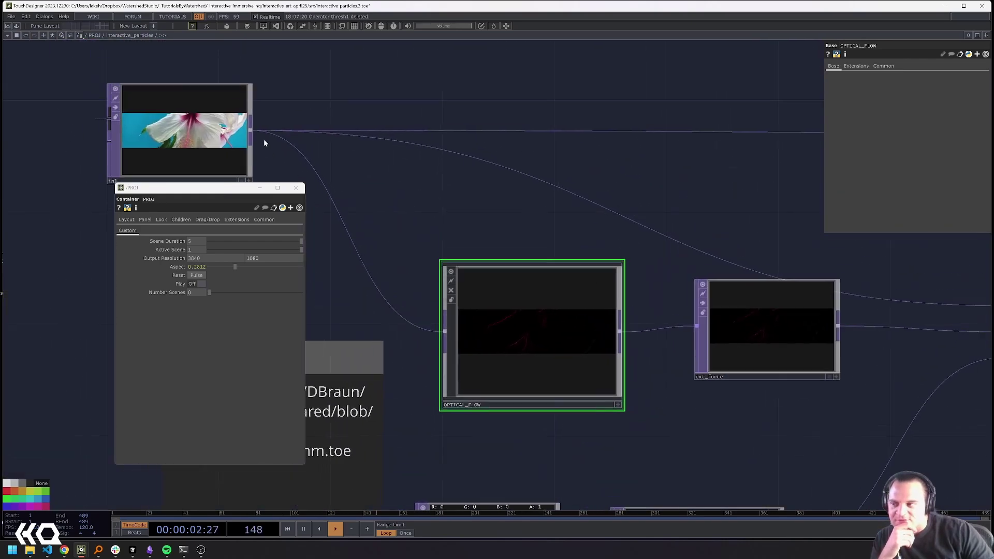
- Examine the motion vectors in the OPTICAL_FLOW base's output up close, then return to the parent network
scroll(515, 328, "up", 5)
scroll(599, 382, "down", 8)
scroll(690, 419, "up", 6)
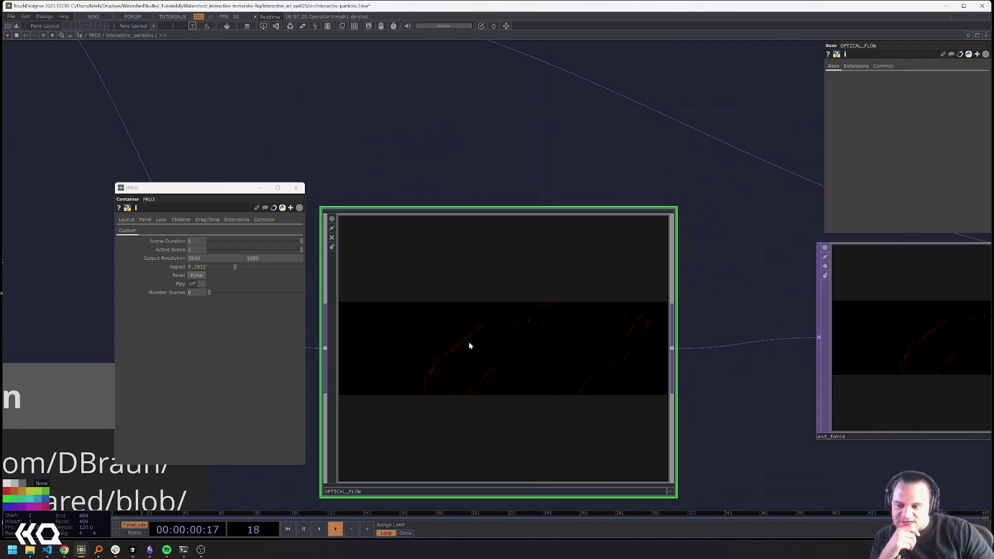
scroll(468, 343, "up", 4)
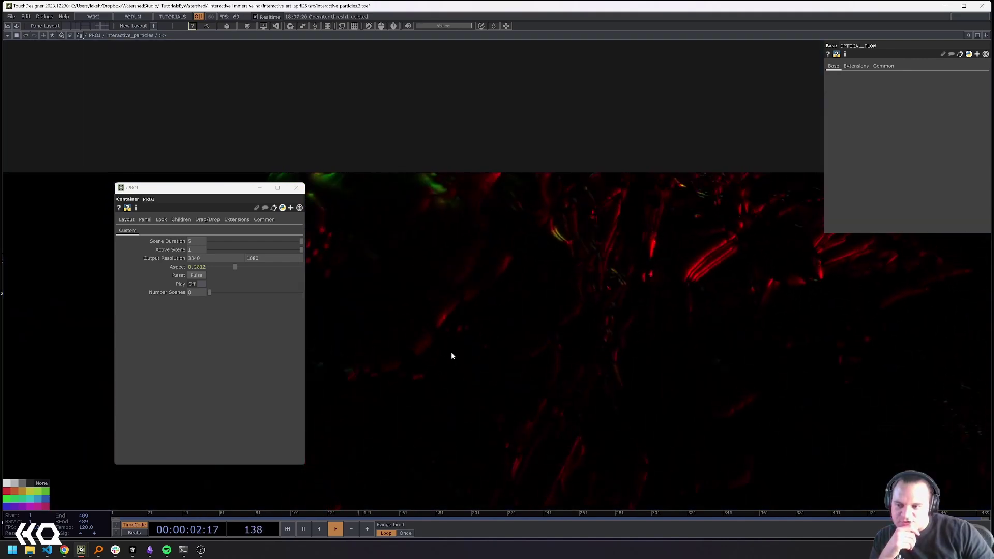
scroll(557, 319, "down", 3)
scroll(561, 273, "down", 5)
scroll(559, 237, "down", 2)
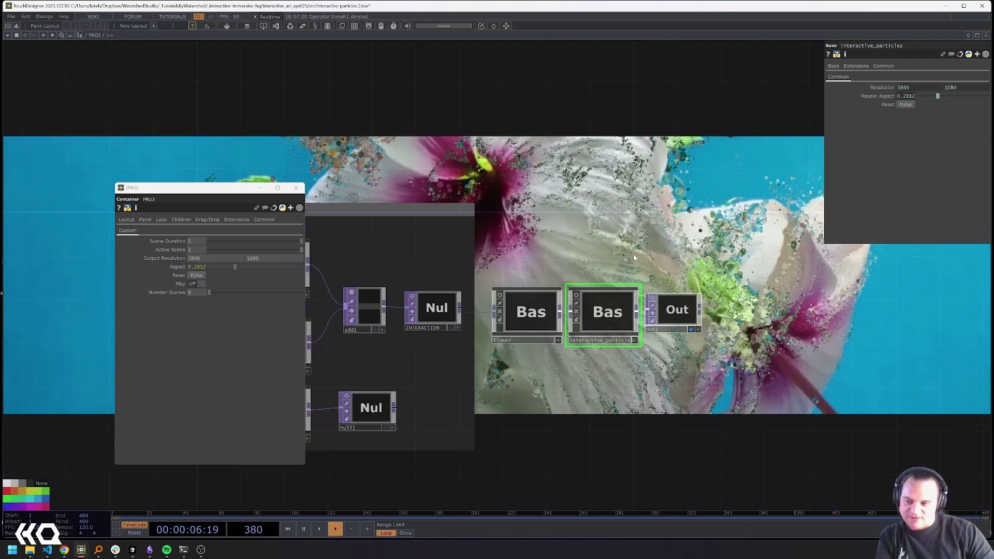
- Enter interactive_particles, rewire OPTICAL_FLOW to take select1 instead of the image input in1, and return to the parent network
left_click_drag(523, 216, 676, 283)
key("i")
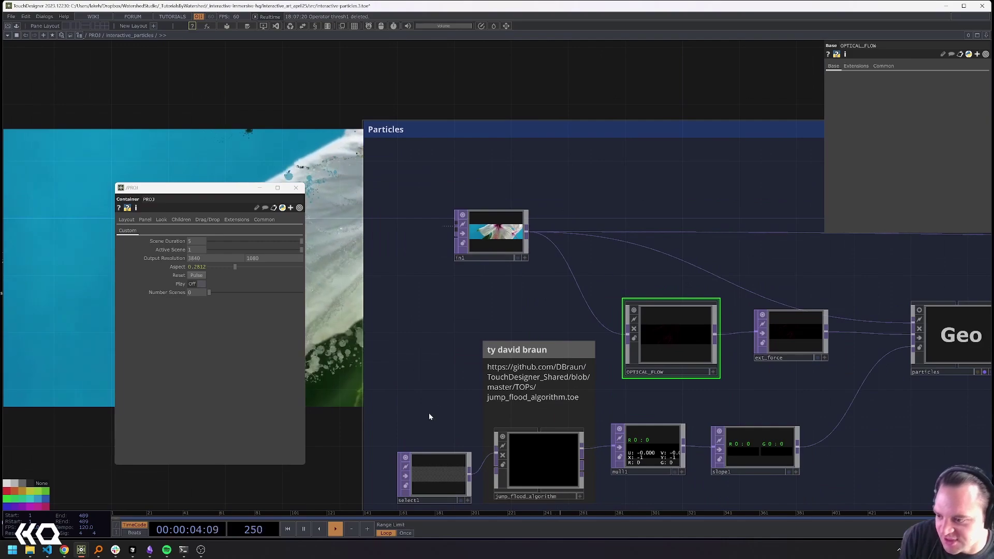
scroll(455, 471, "down", 3)
left_click(579, 379)
left_click_drag(639, 290, 619, 337)
key("u")
- Set the height of the PROJ container's Output Resolution to 2160
left_click_drag(617, 246, 454, 339)
scroll(623, 197, "up", 5)
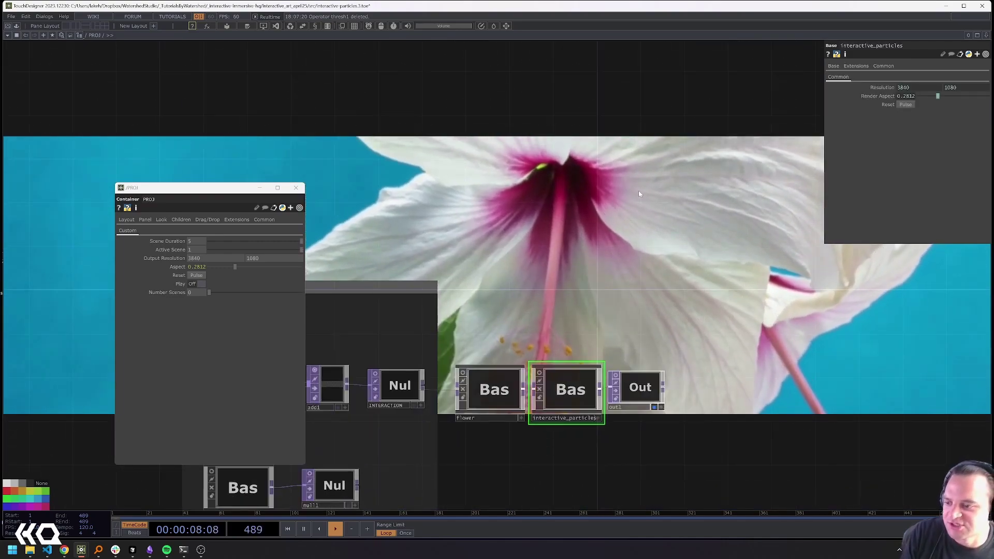
scroll(470, 380, "down", 6)
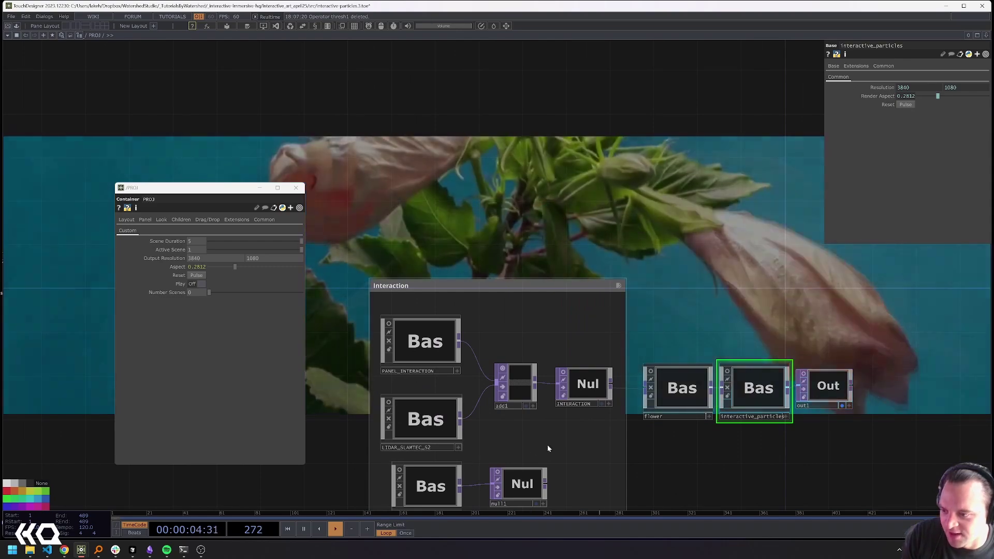
left_click_drag(763, 214, 607, 239)
left_click_drag(650, 207, 539, 241)
left_click_drag(286, 259, 212, 252)
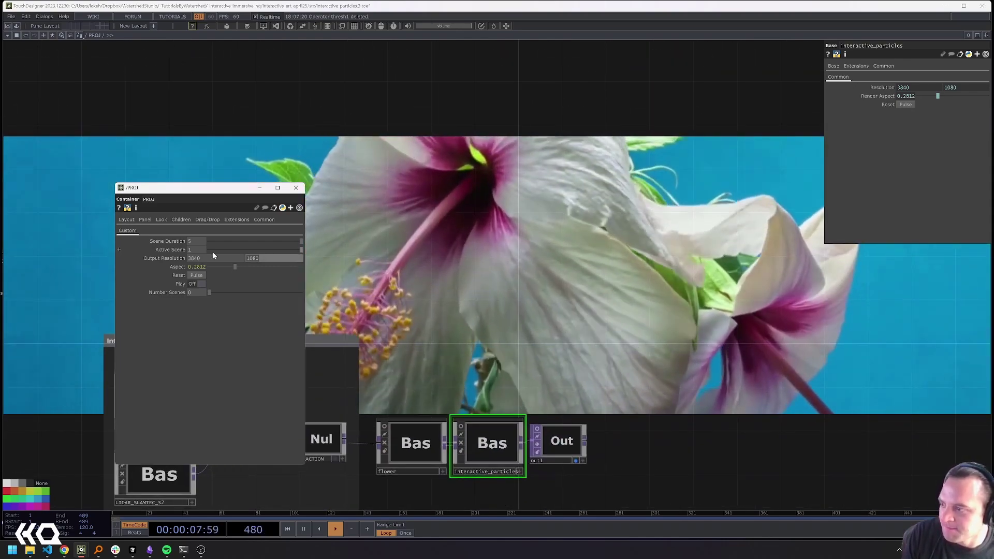
type("2160")
key("Tab")
left_click(557, 265)
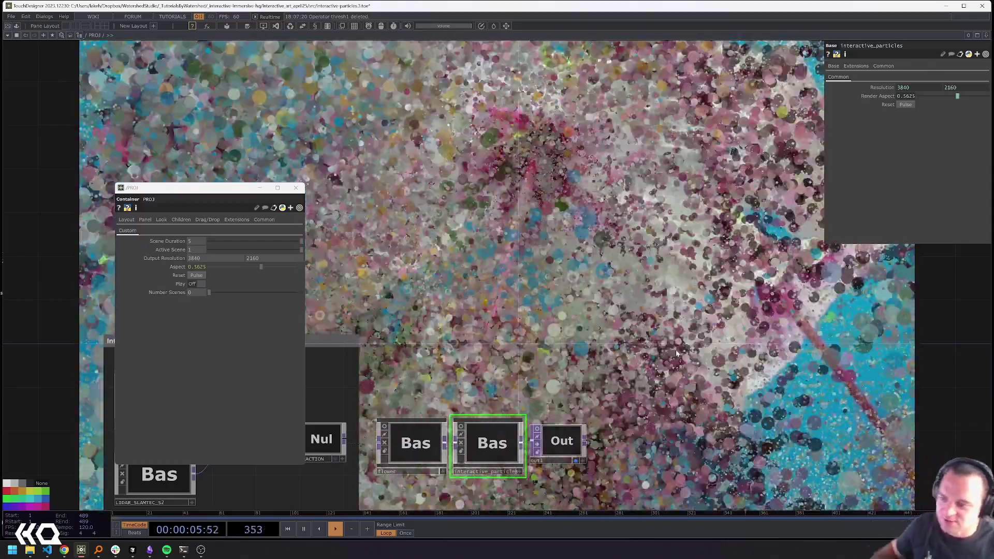
- Enter interactive_particles and examine the OPTICAL_FLOW output driven by the interaction from select1
key("i")
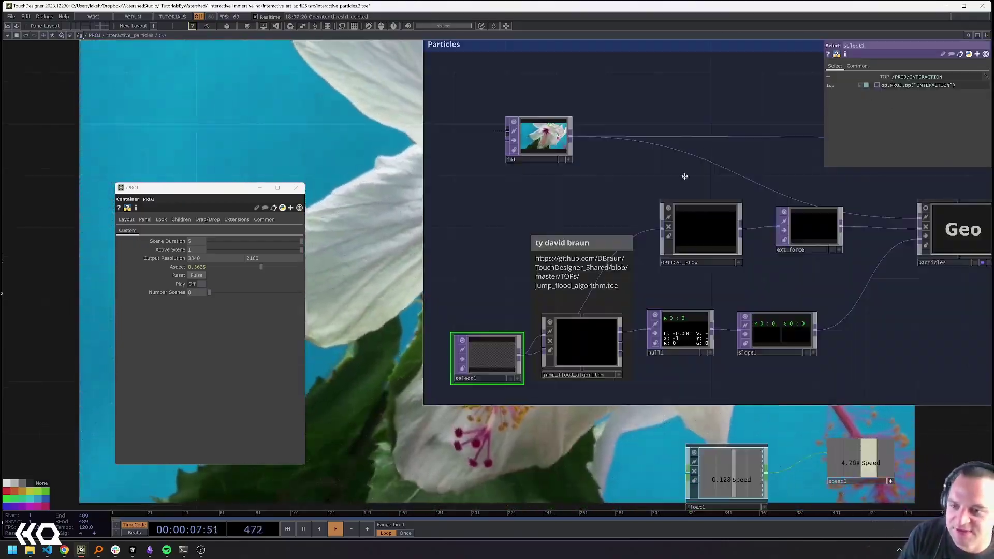
left_click_drag(654, 199, 564, 290)
scroll(629, 325, "up", 6)
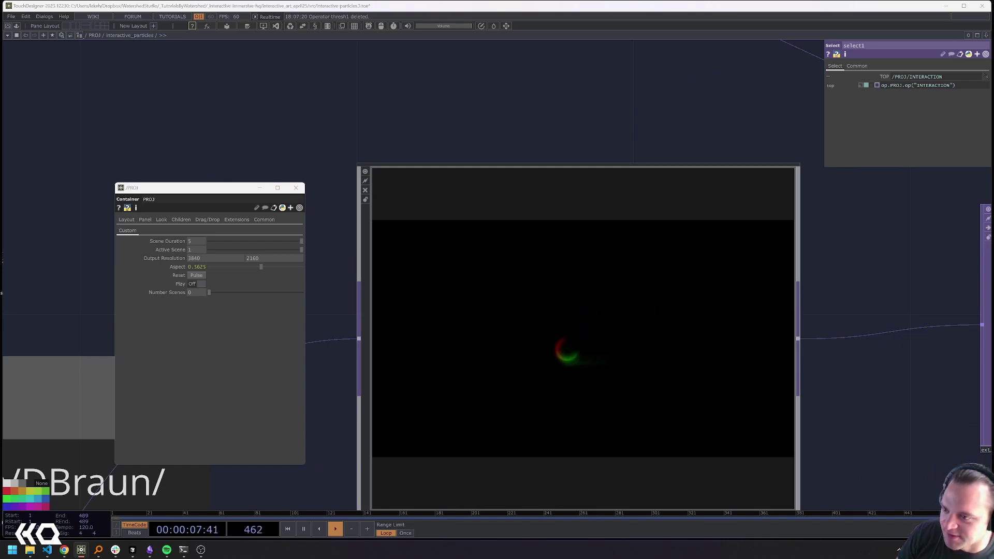
scroll(396, 318, "down", 6)
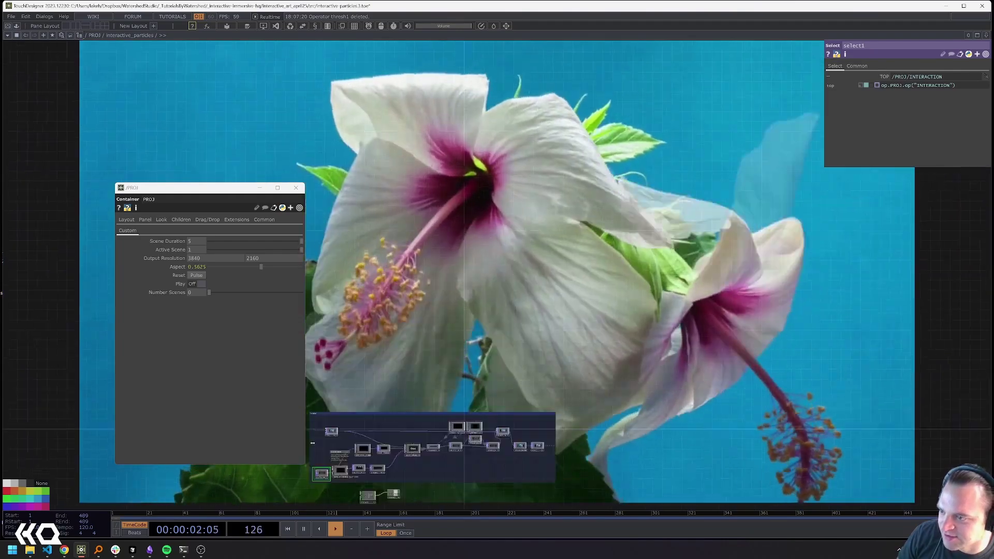
- Set the particles geometry's Ext Force Weight to 0.126 and return to the parent network
left_click_drag(313, 444, 294, 479)
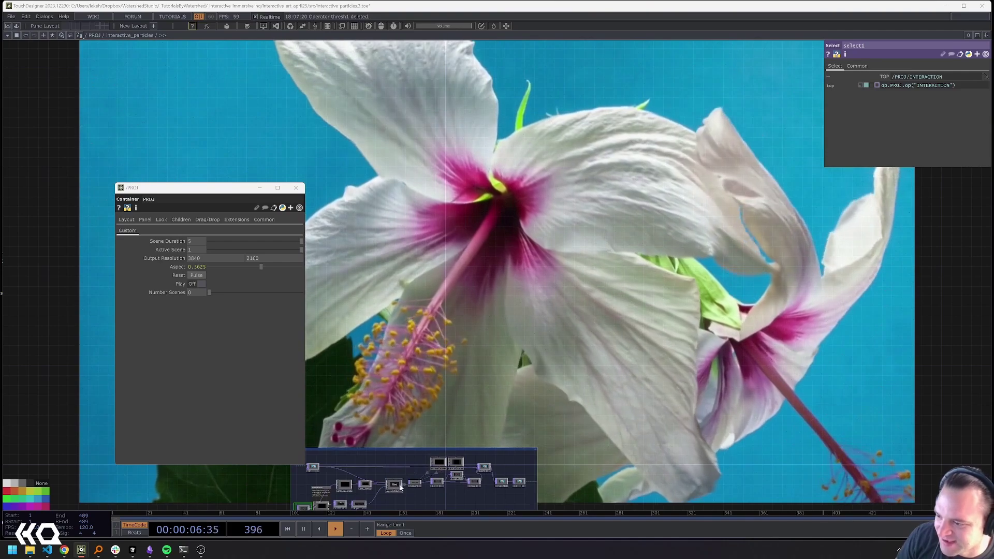
left_click(399, 485)
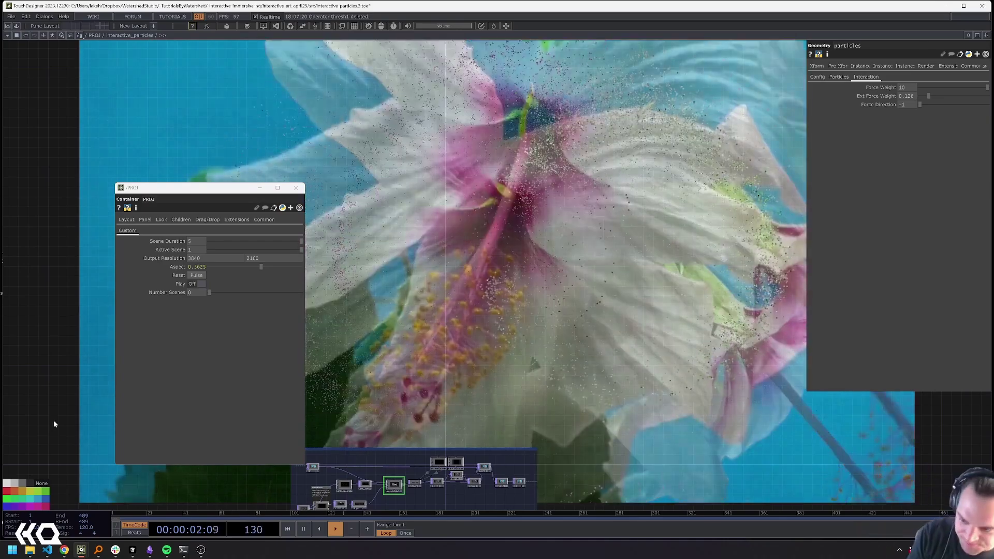
key("u")
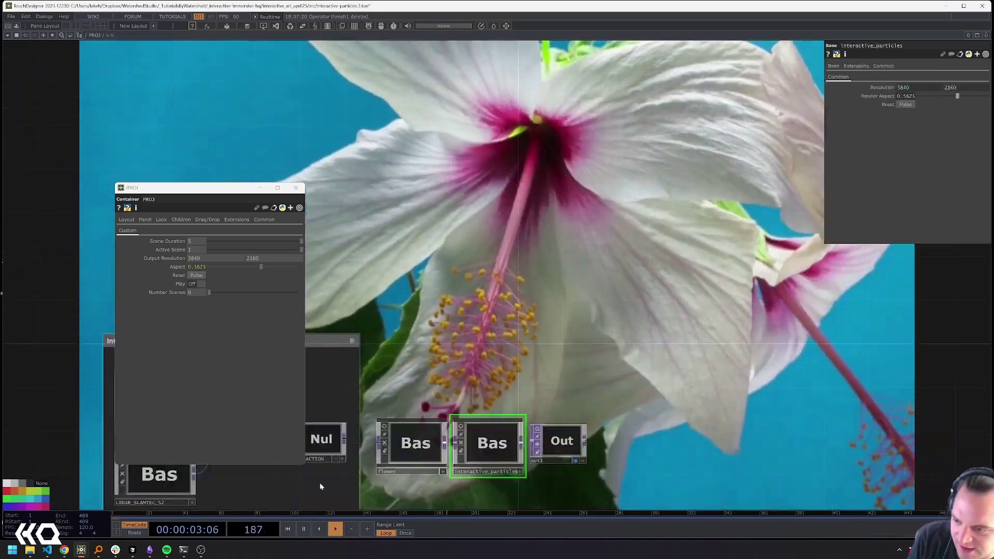
- Enter interactive_particles and wire cross1 directly into transform1 in place of over1 to isolate the particles
key("i")
left_click_drag(552, 471, 658, 346)
scroll(658, 345, "up", 5)
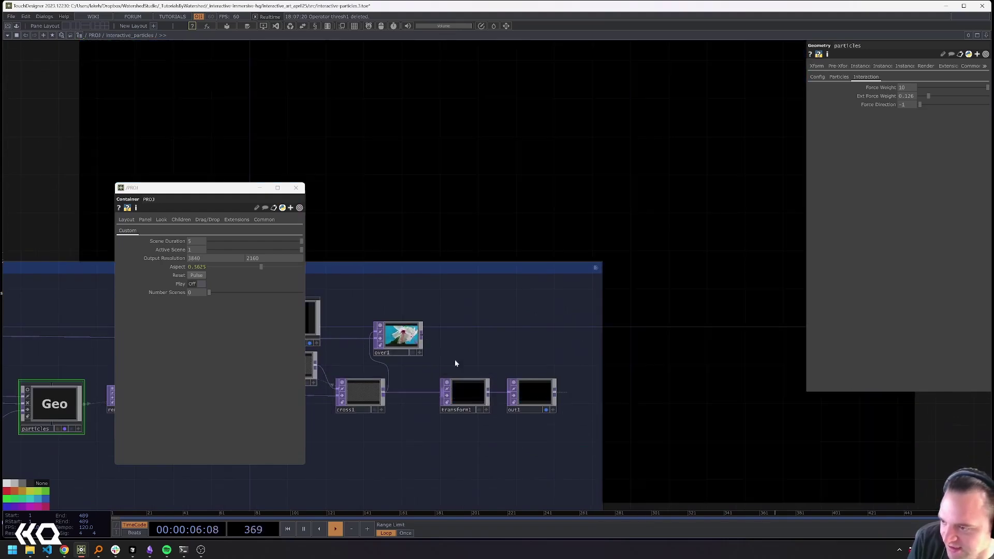
left_click_drag(585, 335, 704, 528)
left_click_drag(664, 361, 648, 423)
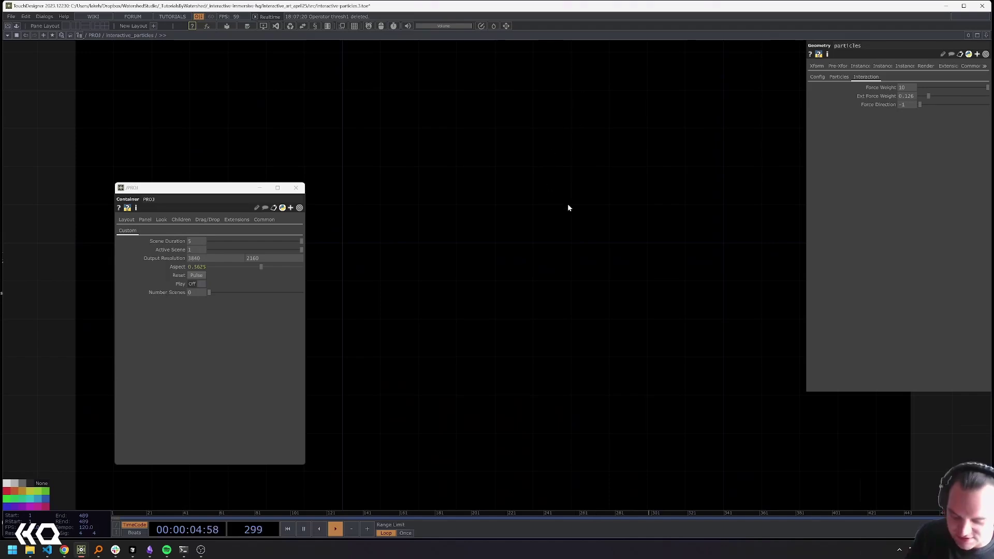
- Return to the parent network, view the isolated particles full screen in perform mode, and exit perform mode
key("u")
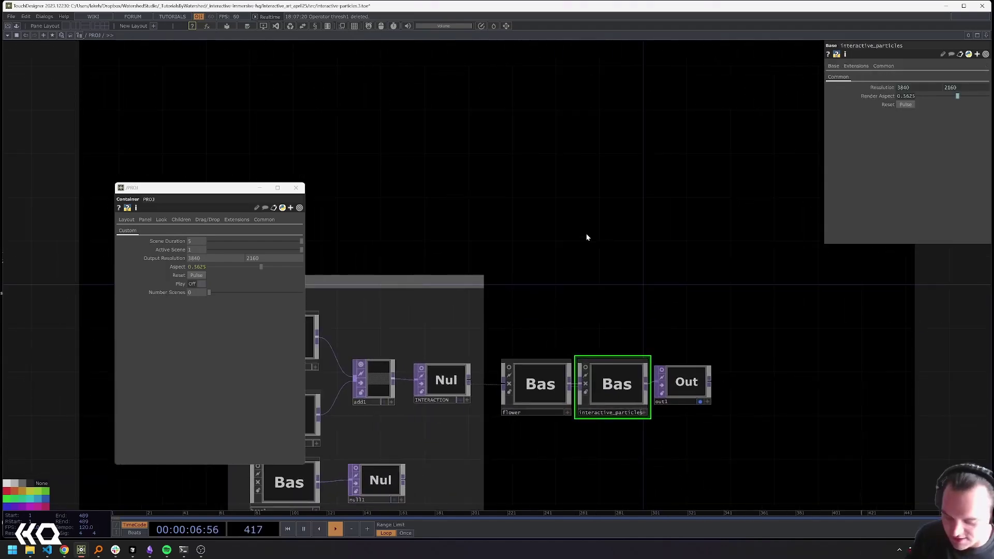
key("F1")
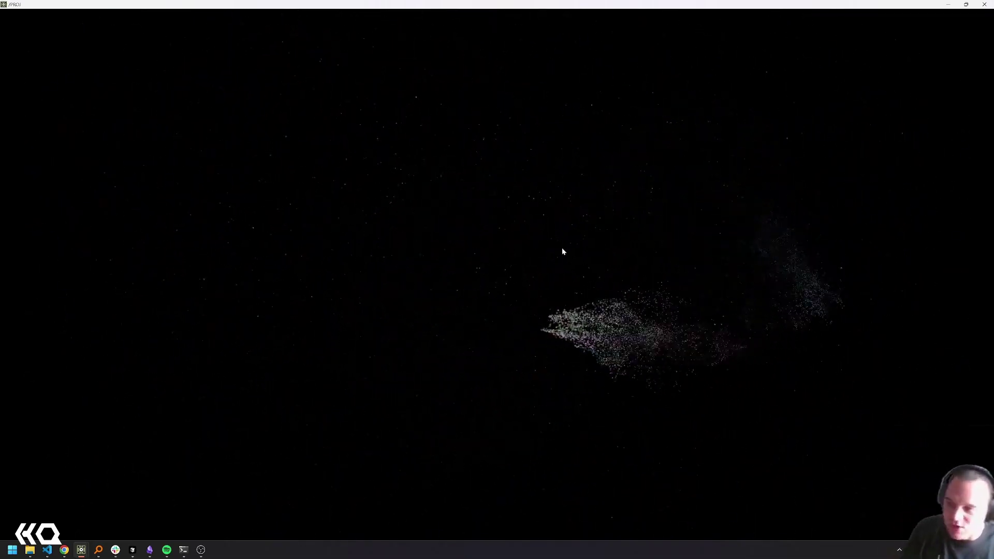
key("Escape")
- Reconnect over1 to transform1 inside interactive_particles and return to the parent network
left_click_drag(587, 300, 641, 295)
double_click(670, 382)
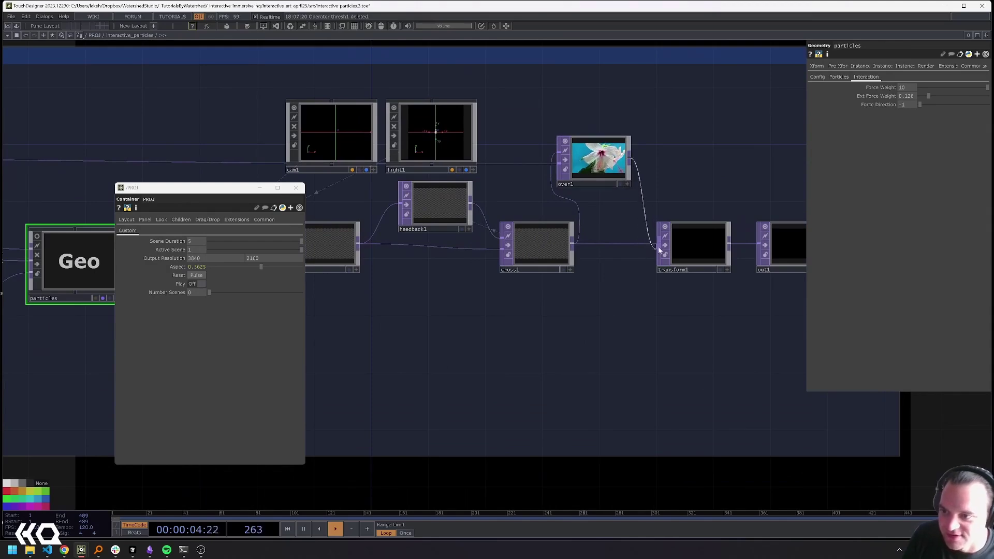
key("u")
left_click_drag(623, 262, 644, 292)
key("i")
key("u")
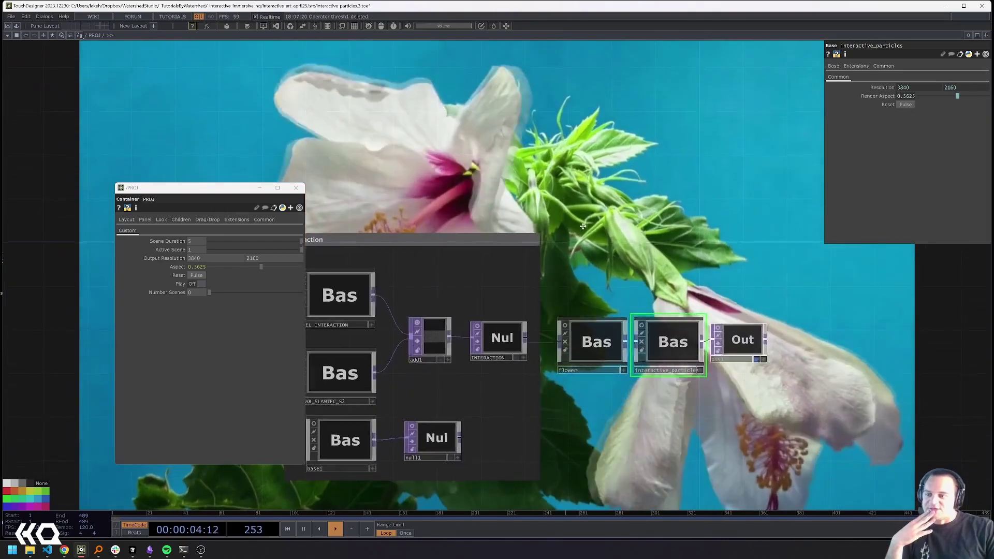
- Close the floating PROJ parameter window to clear the view of the Interaction group and particle output
left_click(296, 188)
left_click_drag(460, 251, 325, 214)
left_click_drag(510, 288, 463, 291)
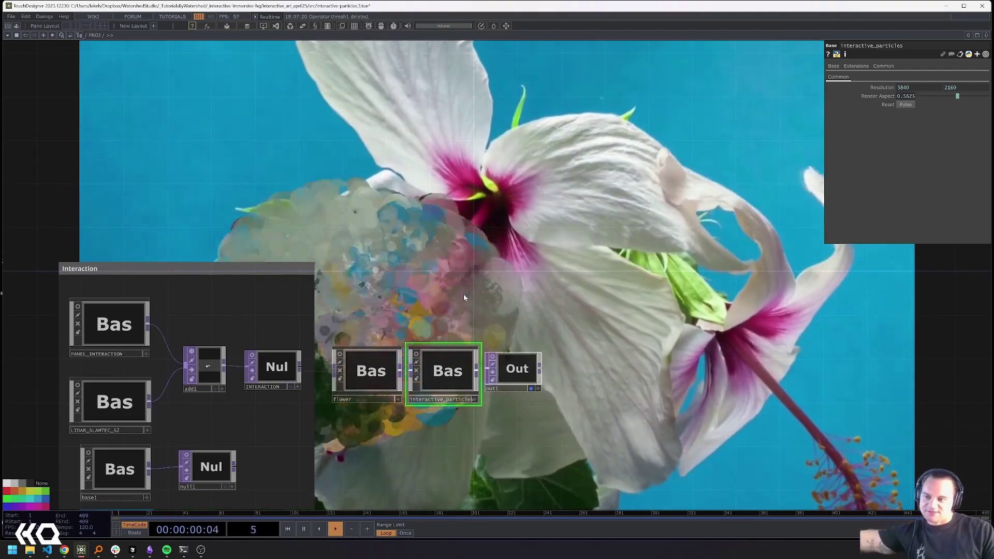
- Enter interactive_particles, select jump_flood_algorithm and compare its result with Clamp Negative Distance off and on
double_click(437, 375)
left_click_drag(410, 372, 883, 361)
left_click(540, 432)
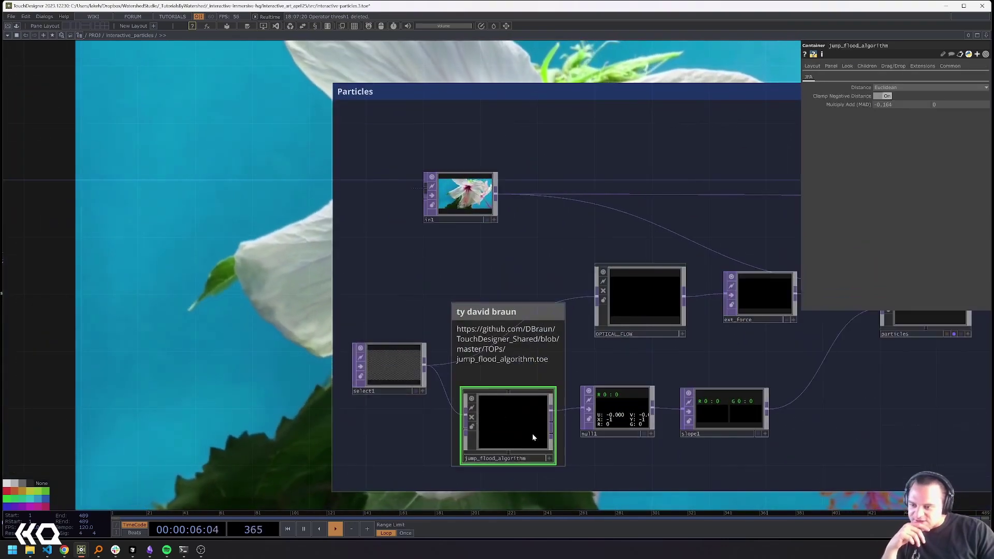
scroll(519, 280, "up", 3)
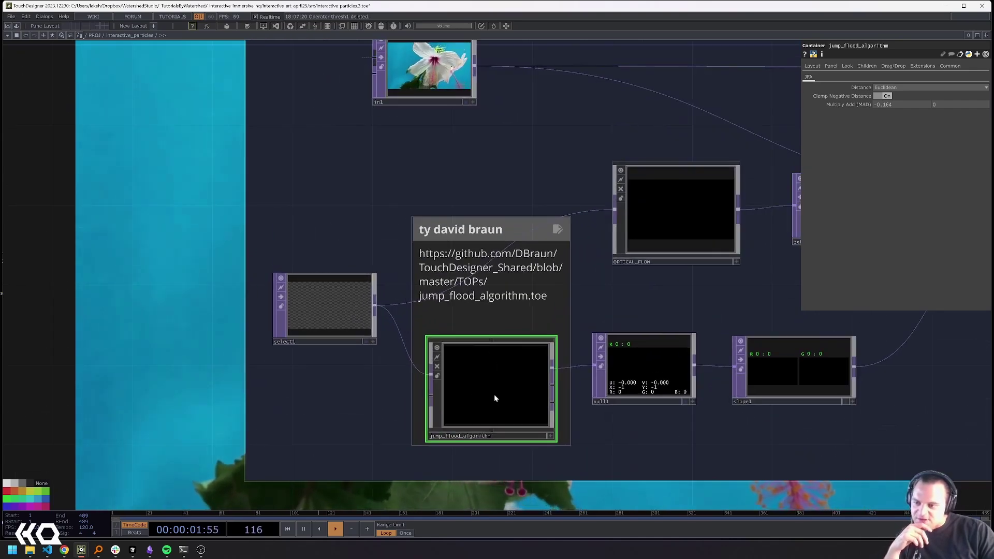
scroll(494, 393, "up", 2)
left_click_drag(656, 203, 665, 113)
left_click_drag(738, 187, 365, 234)
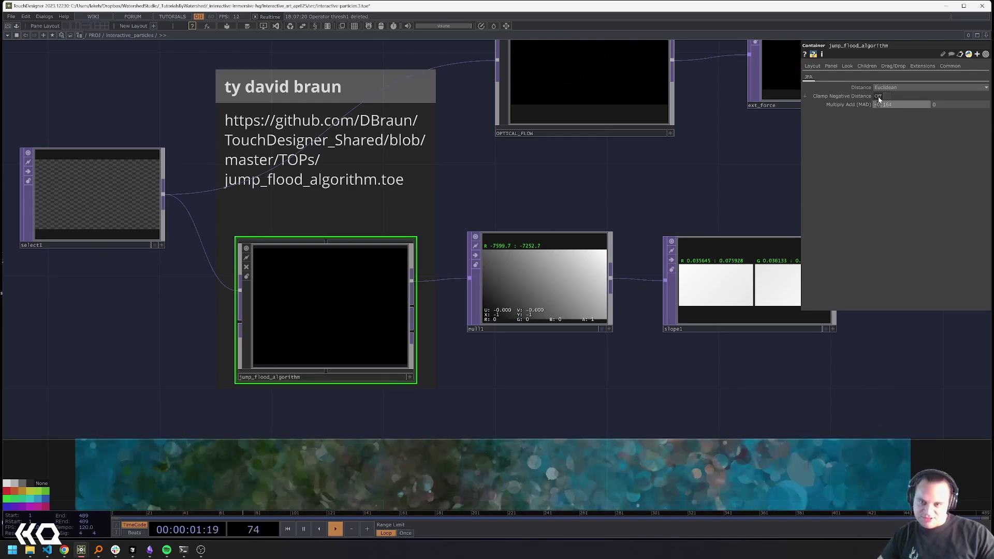
left_click_drag(422, 289, 257, 390)
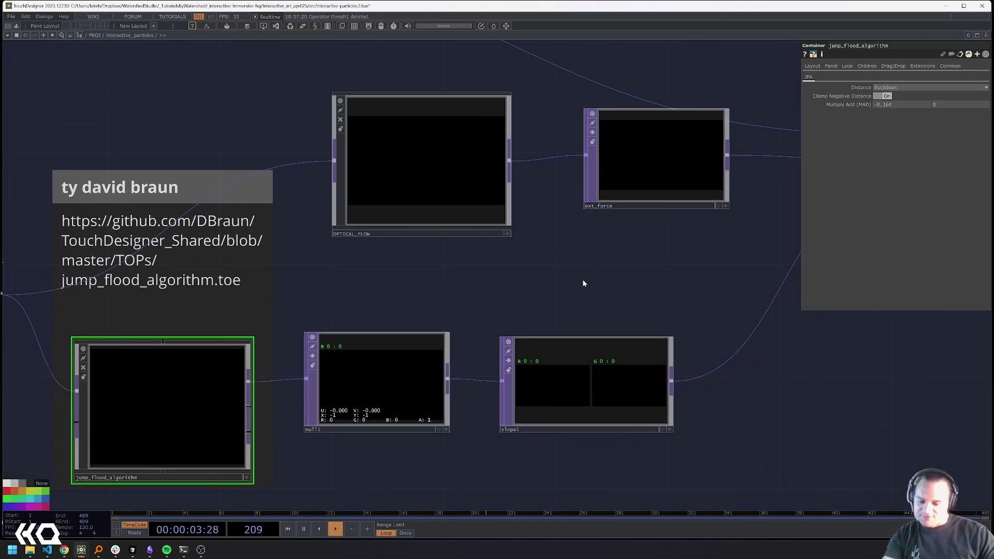
- Examine the distance gradient in null1 and the red and green direction channels in slope1
scroll(534, 296, "down", 5)
scroll(543, 290, "up", 8)
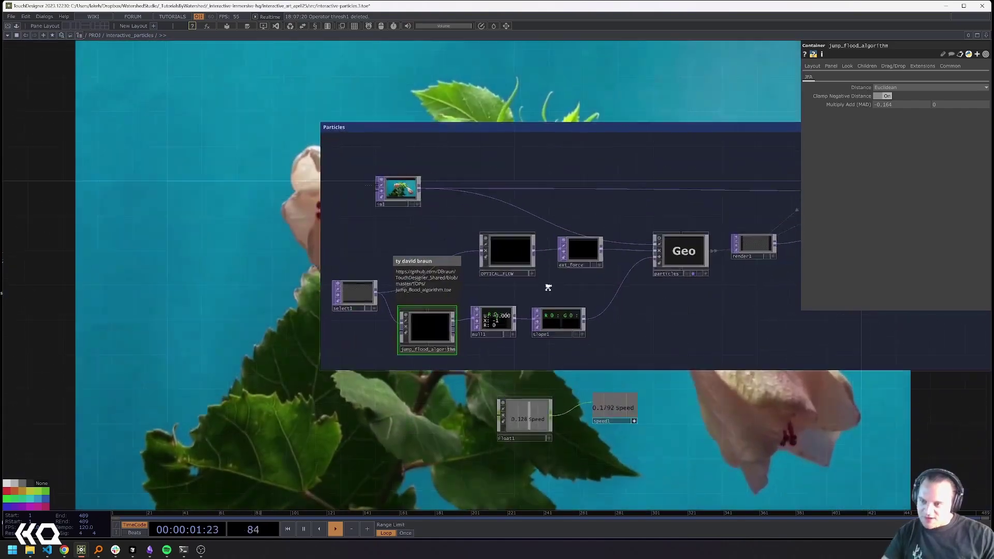
scroll(487, 355, "up", 6)
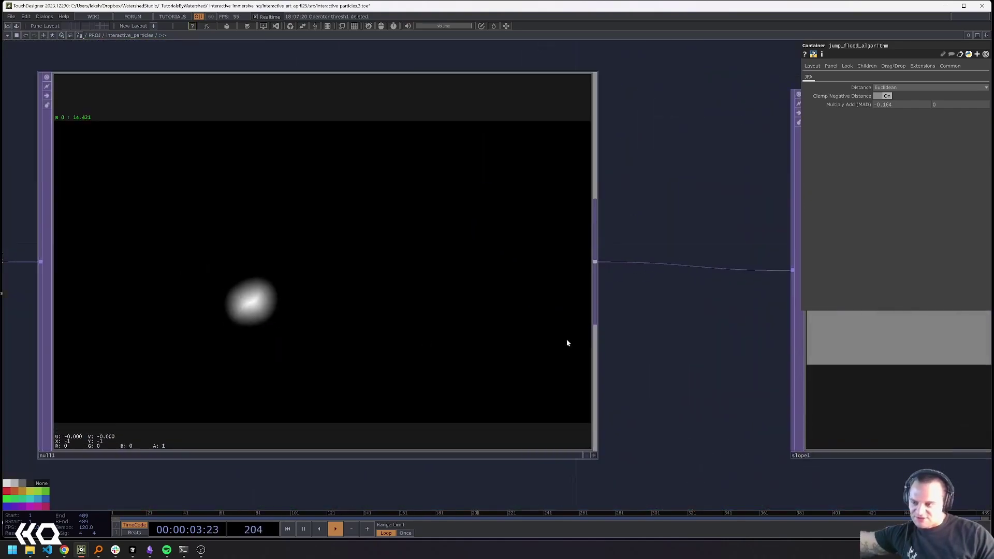
scroll(568, 342, "down", 5)
scroll(738, 353, "up", 7)
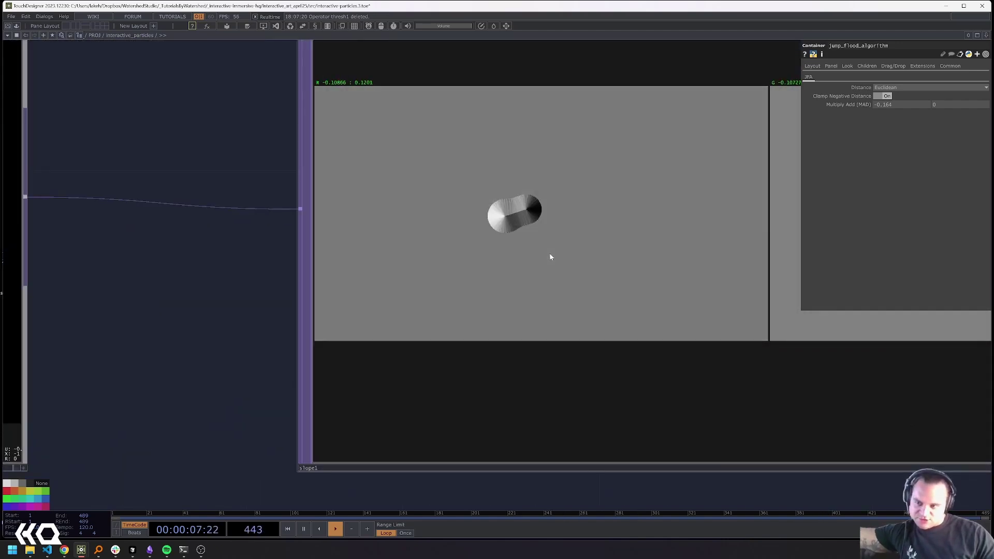
scroll(537, 268, "down", 7)
left_click_drag(588, 166, 533, 264)
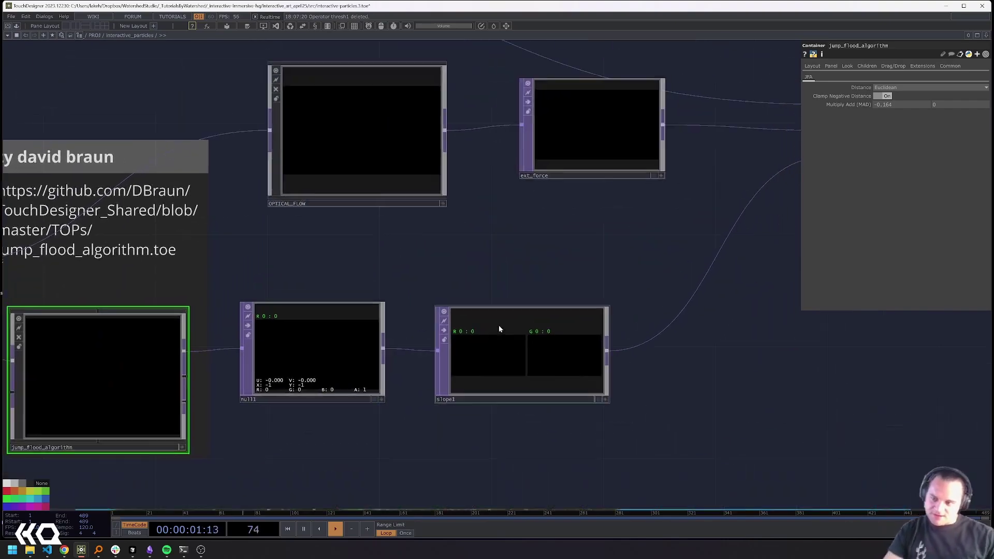
left_click(485, 348)
scroll(492, 350, "up", 3)
scroll(568, 337, "down", 6)
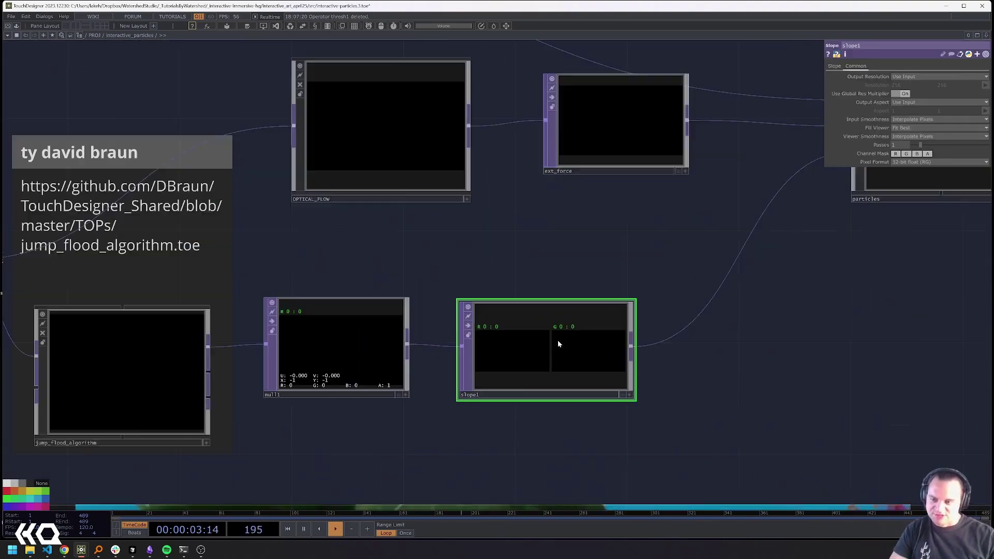
- Examine how the image particles disperse under interaction, alongside the ext_force and slope1 connections to the particles geometry
scroll(579, 334, "down", 3)
left_click_drag(582, 339, 508, 556)
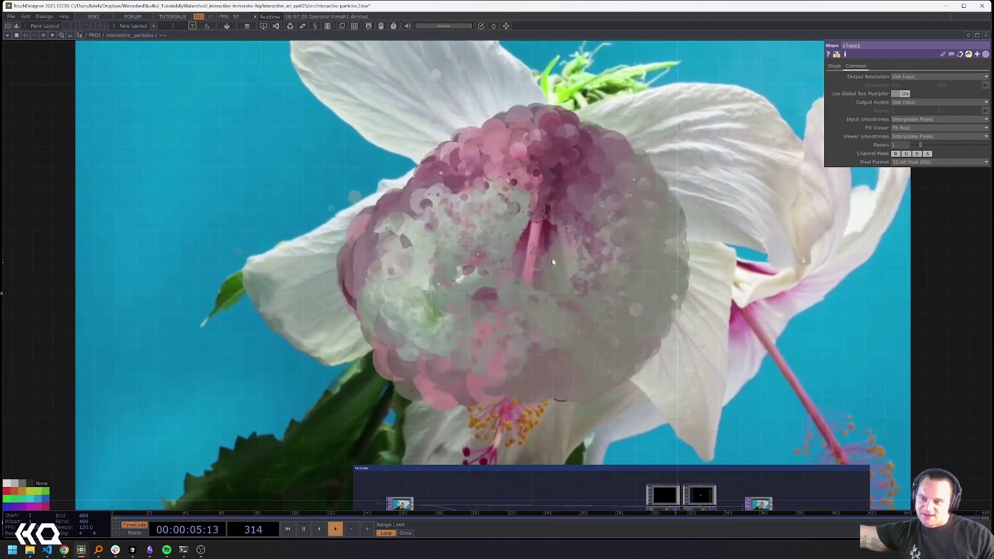
scroll(536, 343, "up", 4)
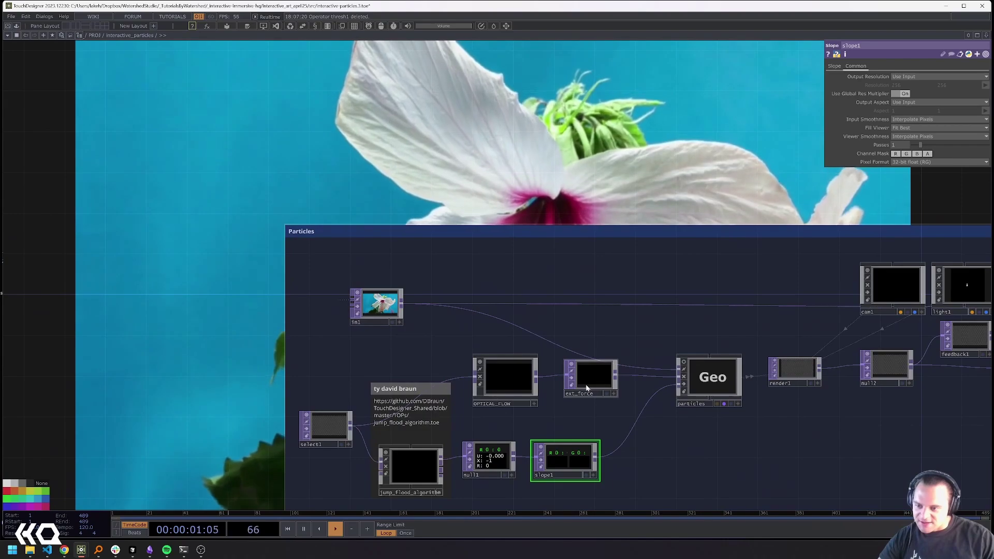
left_click_drag(568, 277, 562, 472)
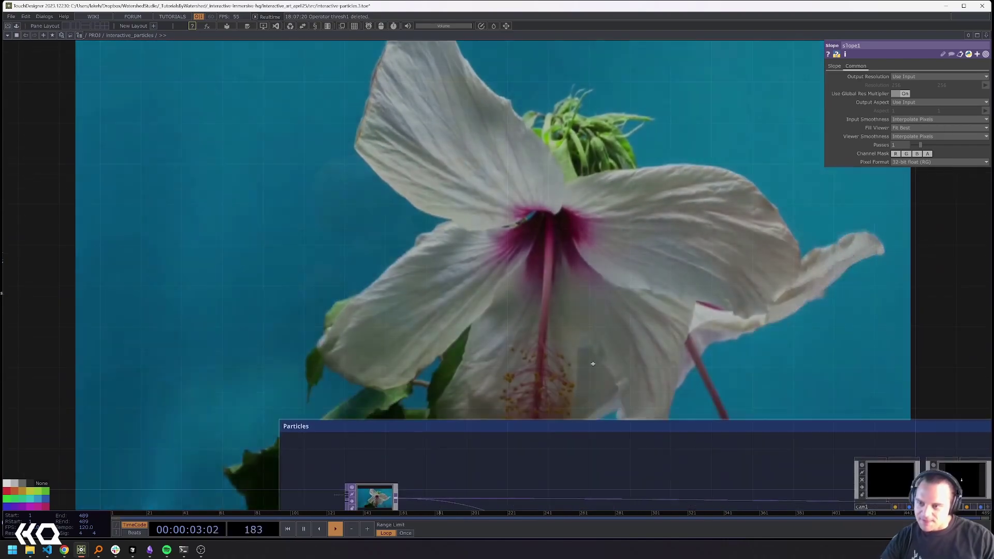
left_click_drag(569, 275, 547, 297)
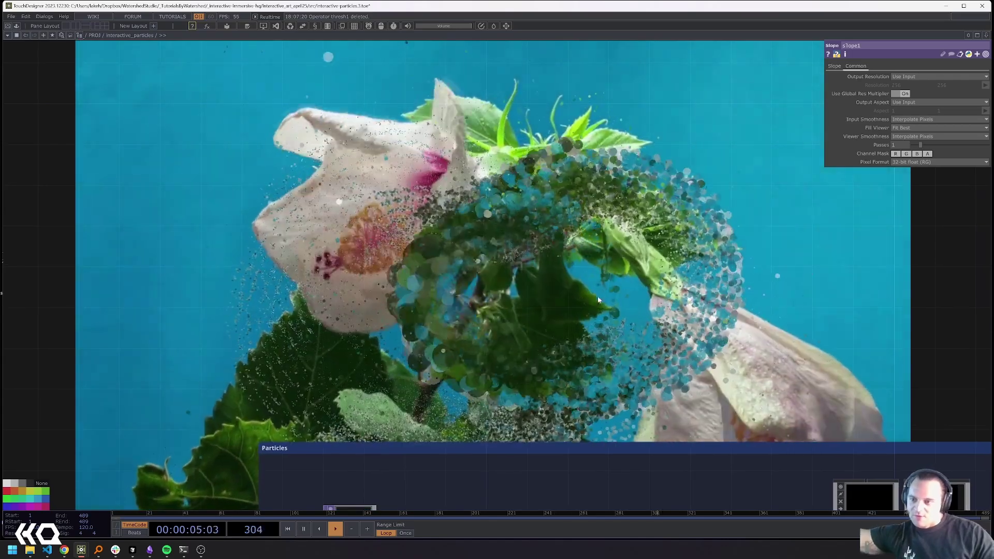
left_click_drag(749, 309, 659, 173)
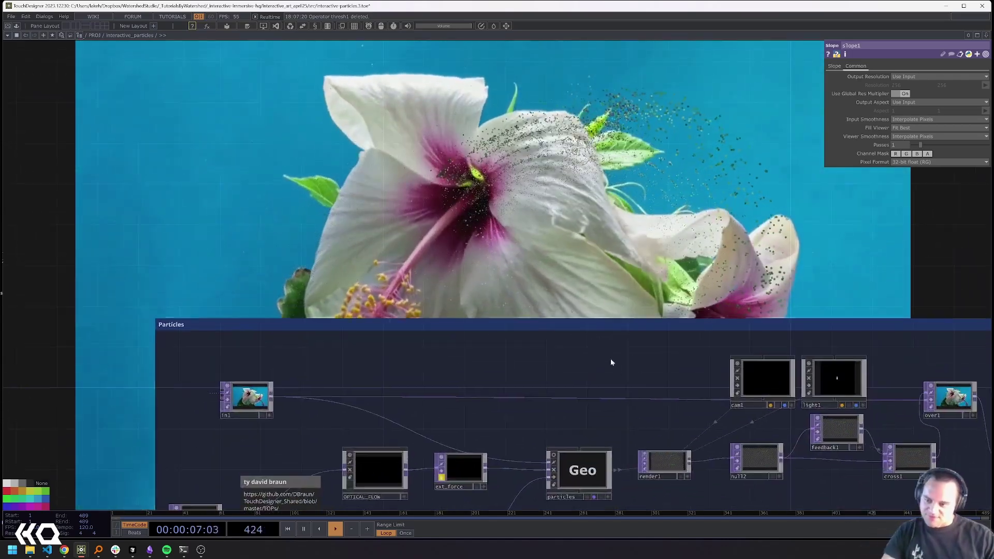
- Add a Float1 control with Speed 0.128 below the Particles group and wire it into a Speed CHOP
scroll(617, 371, "down", 2)
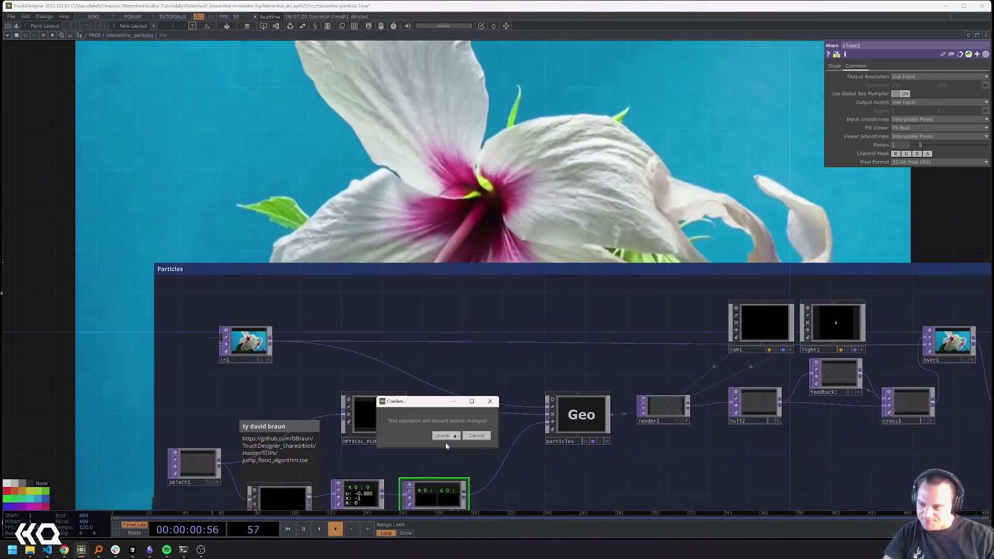
scroll(557, 354, "down", 3)
scroll(590, 386, "down", 5)
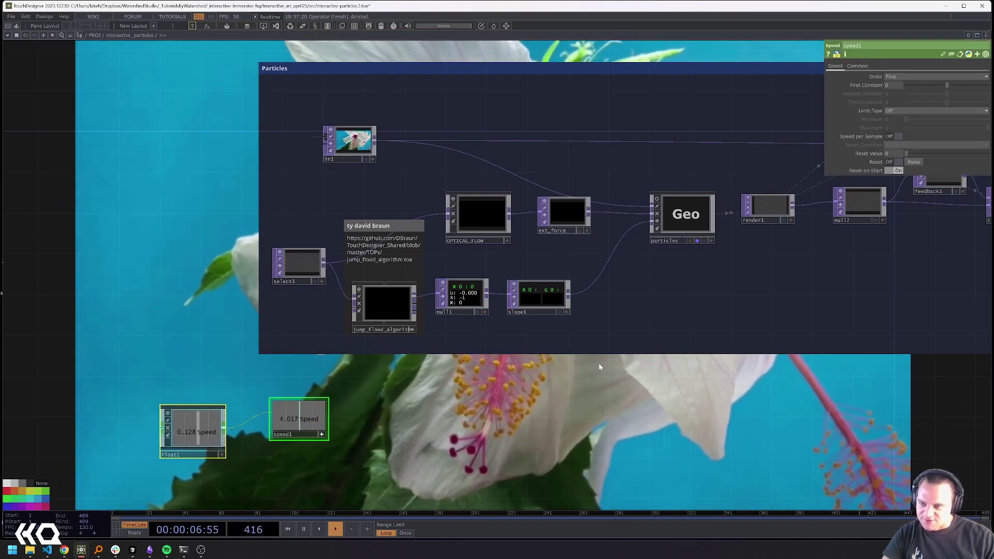
- Delete the Particles annotation box surrounding the operators in the interactive_particles network
scroll(602, 364, "down", 3)
left_click_drag(665, 253, 767, 286)
mouse_move(675, 279)
left_mouse_down()
mouse_move(740, 218)
mouse_move(679, 324)
left_mouse_up()
left_click(675, 290)
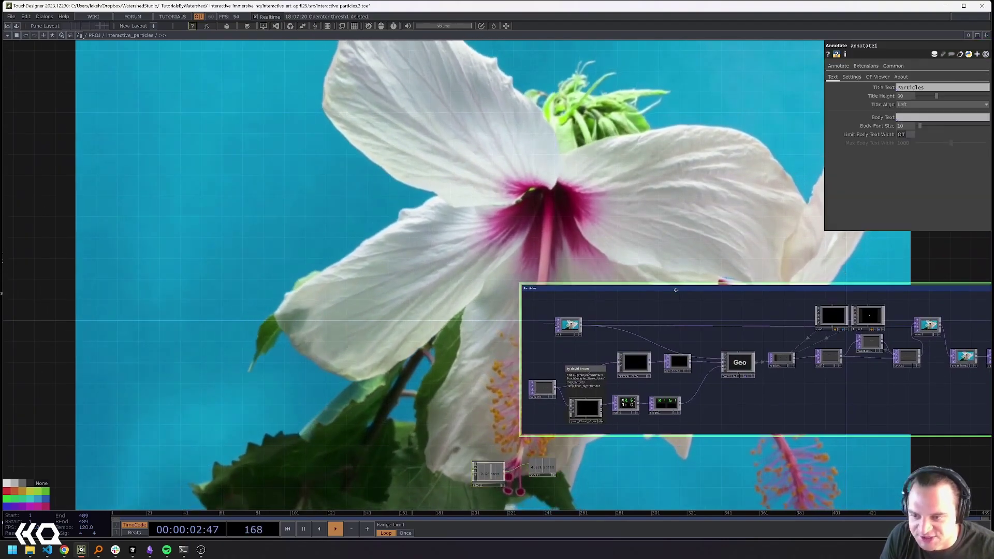
key("Delete")
scroll(679, 247, "up", 5)
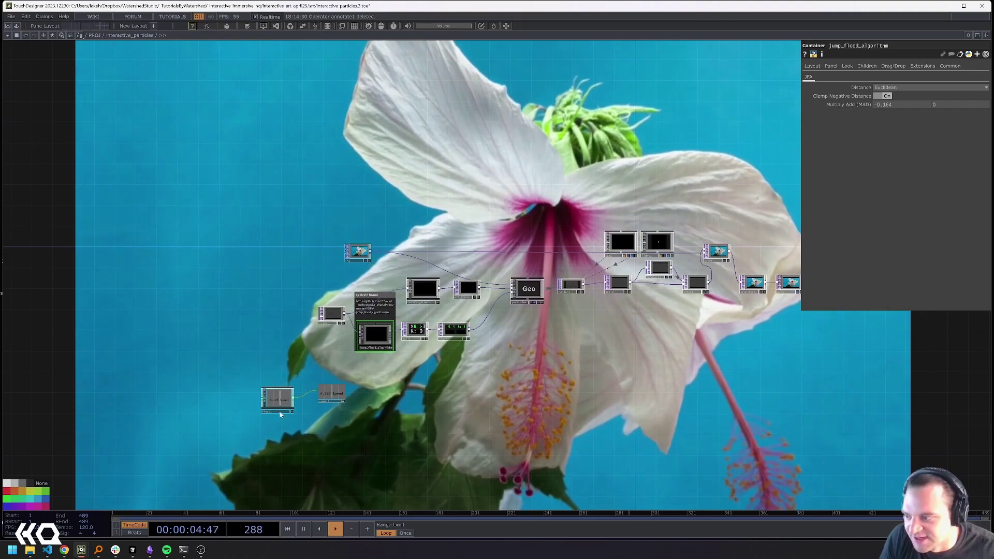
left_click(391, 390)
left_click_drag(447, 388, 457, 412)
key("Tab")
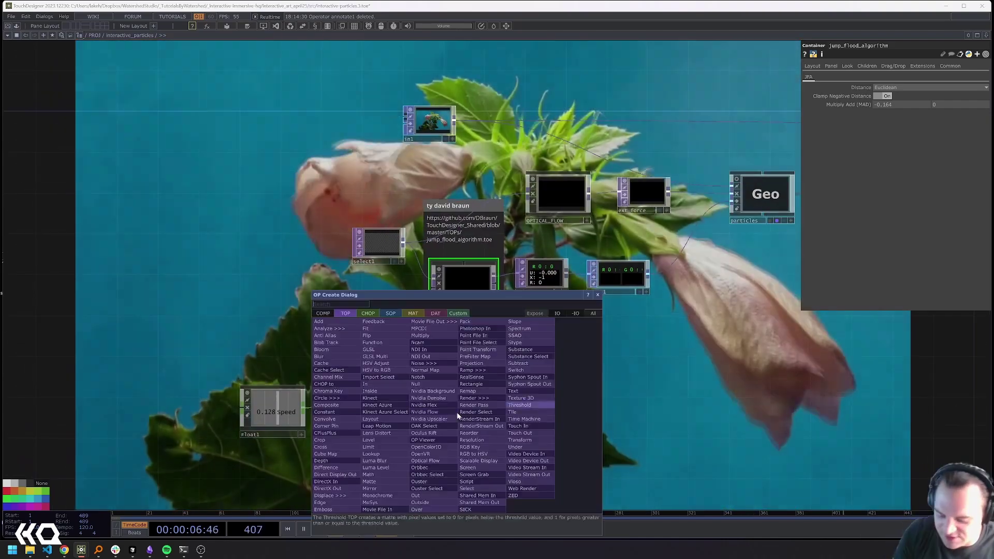
type("n")
key("Escape")
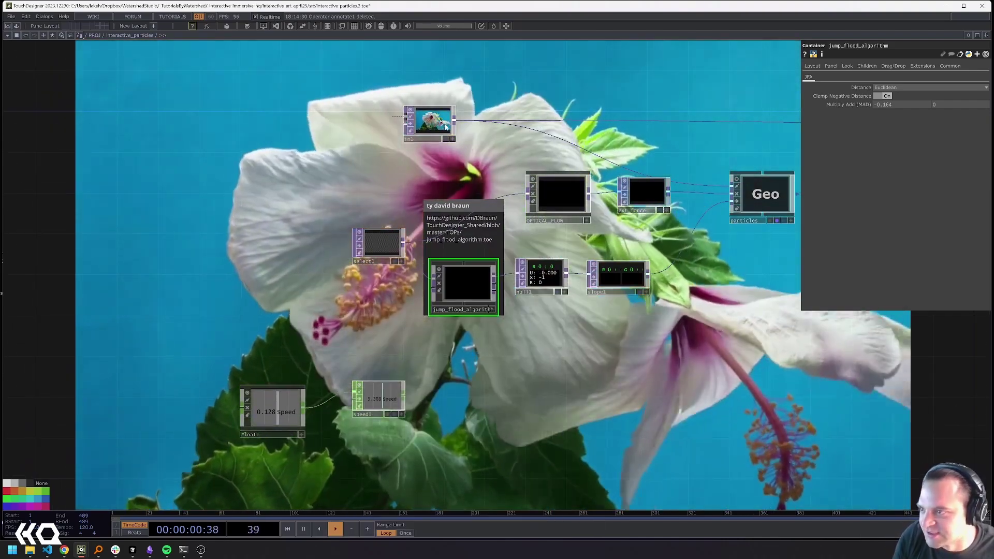
left_click_drag(434, 97, 436, 188)
key("Tab")
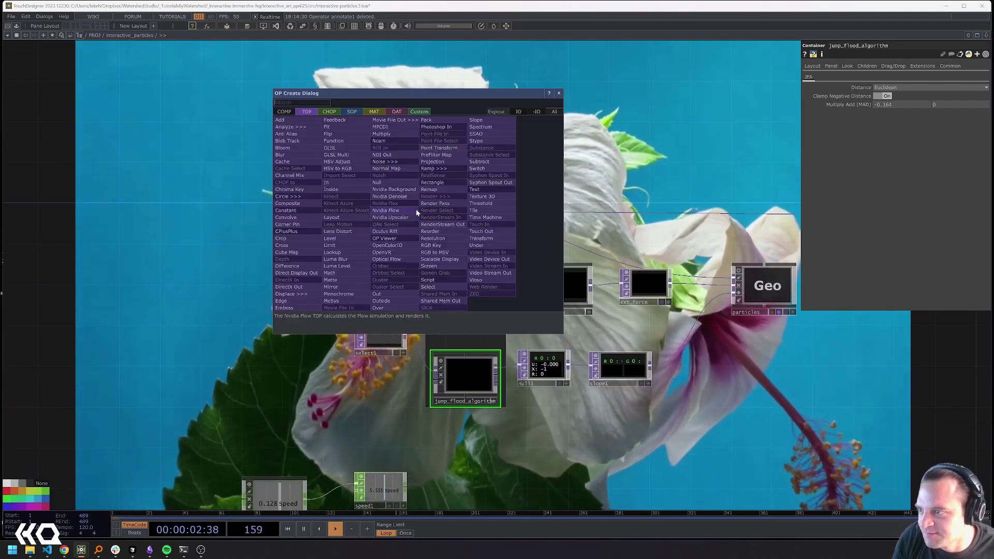
key("Escape")
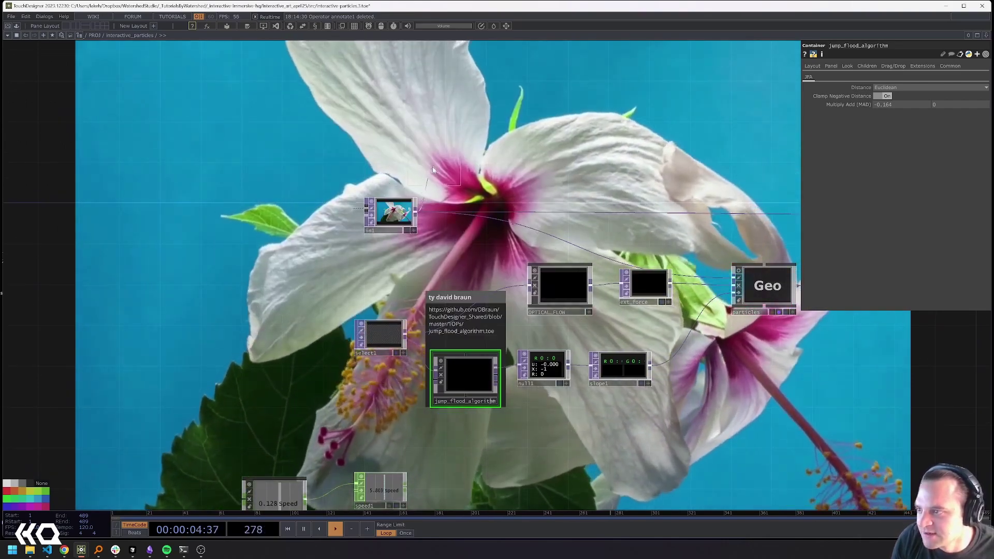
- Branch a Noise TOP off in1 and set its RGB output to Noise
right_click(415, 212)
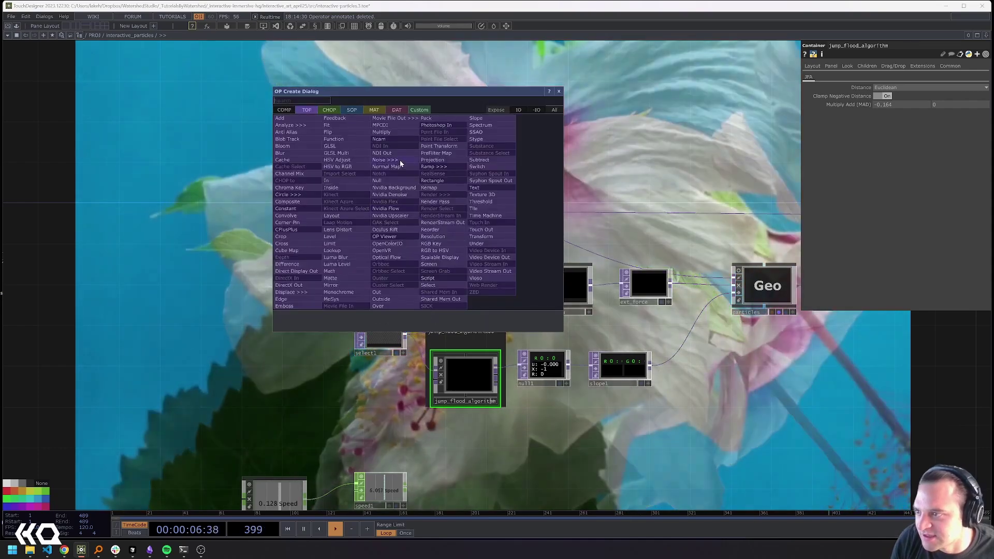
left_click(399, 160)
left_click(529, 170)
left_click(880, 66)
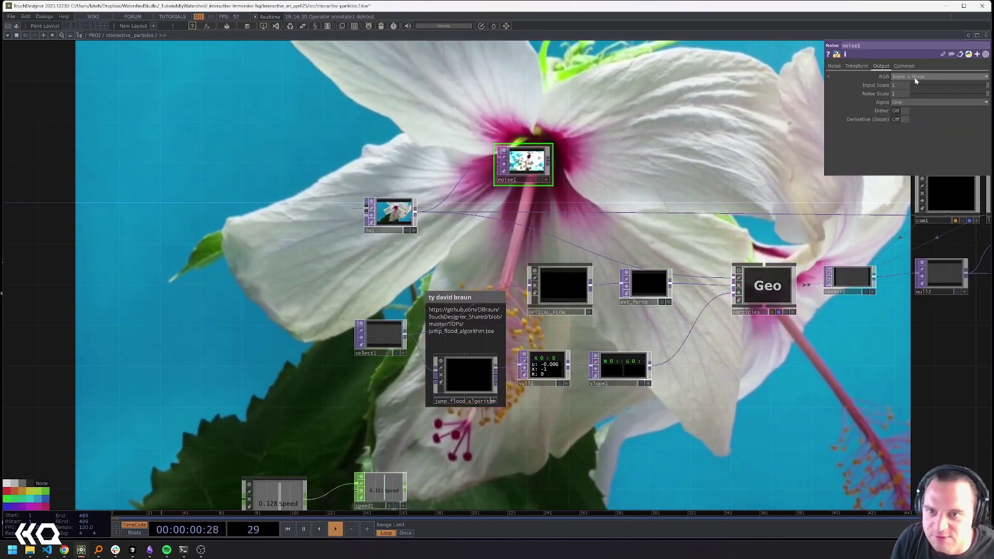
left_click(914, 76)
left_click(899, 85)
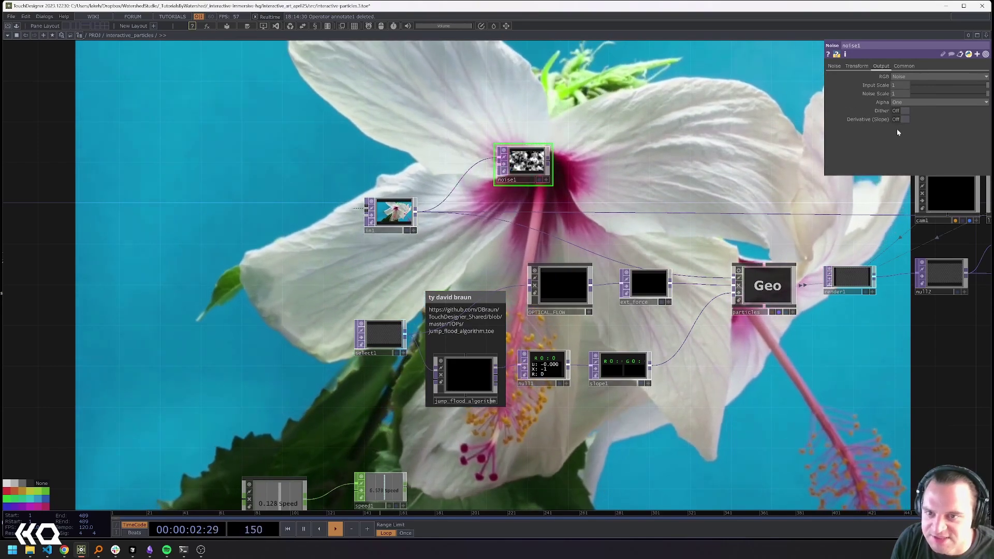
- Turn off Monochrome on noise1 and set its pixel format to 32-bit float (RGBA)
left_click(834, 66)
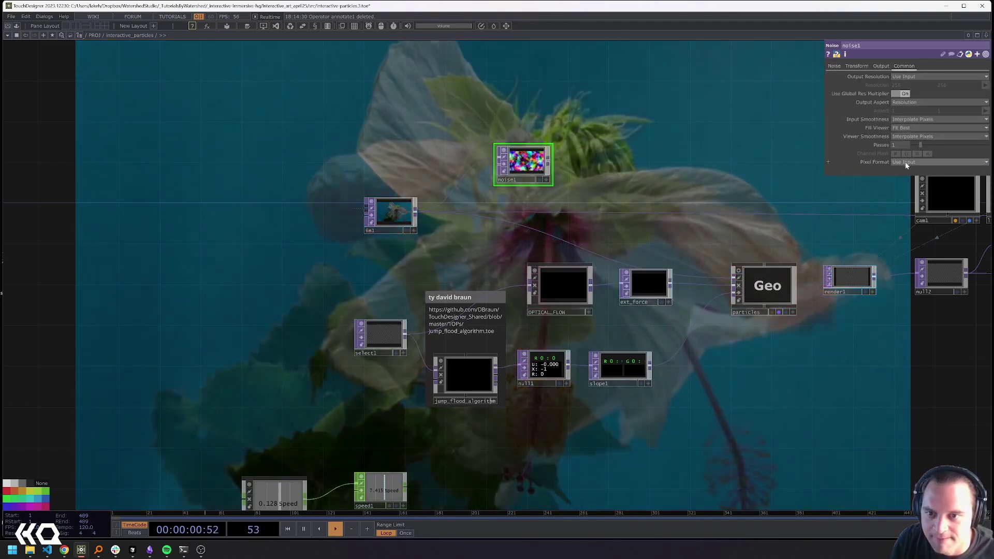
left_click(905, 162)
left_click(916, 204)
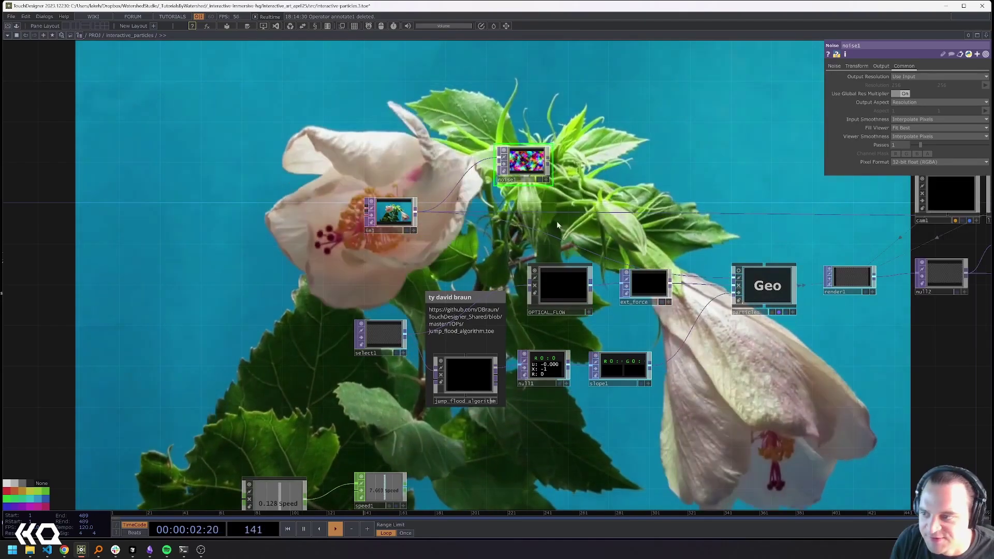
- Move Float1 and speed1 above noise1 and drive the noise's Z translation with the Speed channel
right_click_drag(300, 467, 374, 487)
left_click_drag(374, 478, 404, 365)
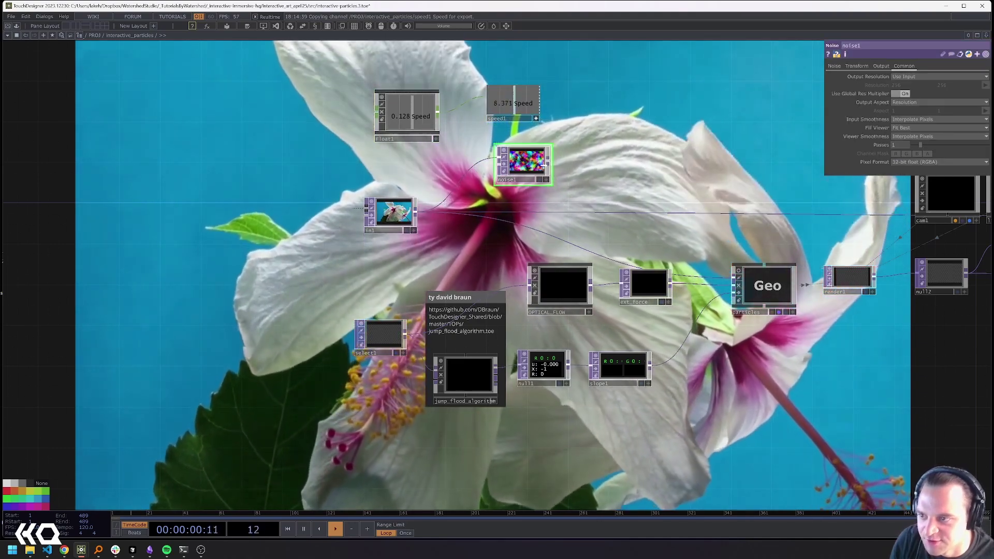
left_click(857, 66)
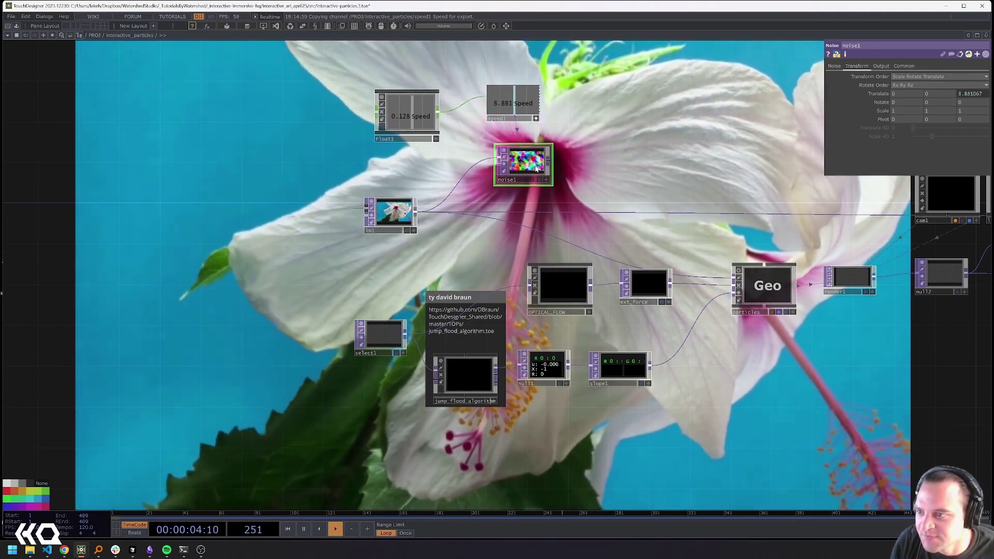
- Raise noise1's harmonics to 10 for a more detailed pattern
scroll(537, 170, "up", 8)
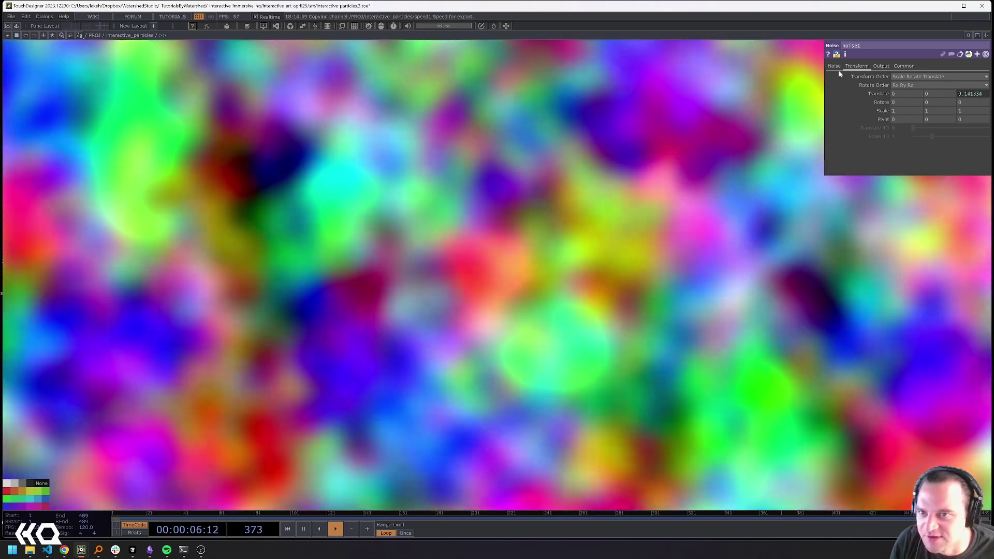
left_click(834, 66)
left_click_drag(933, 101, 986, 104)
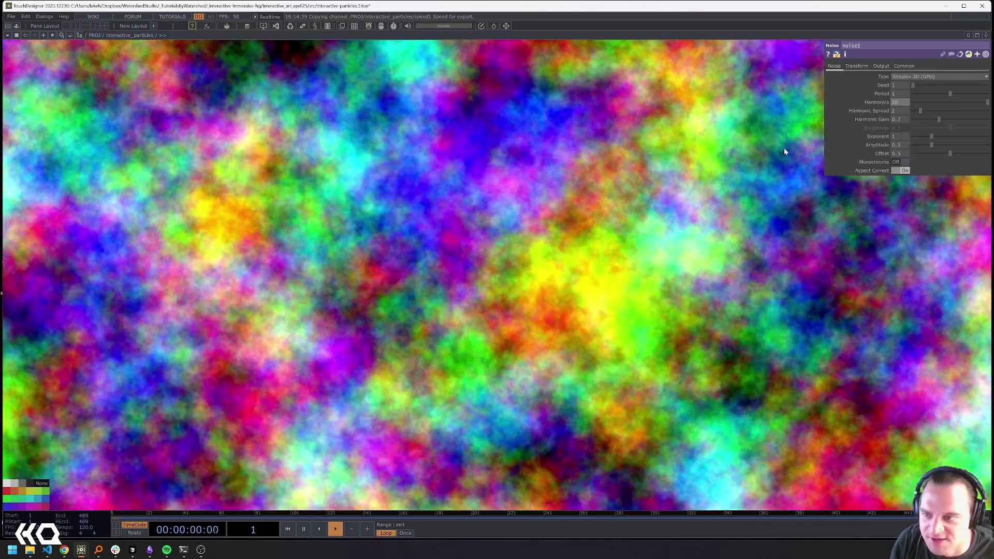
scroll(597, 82, "down", 5)
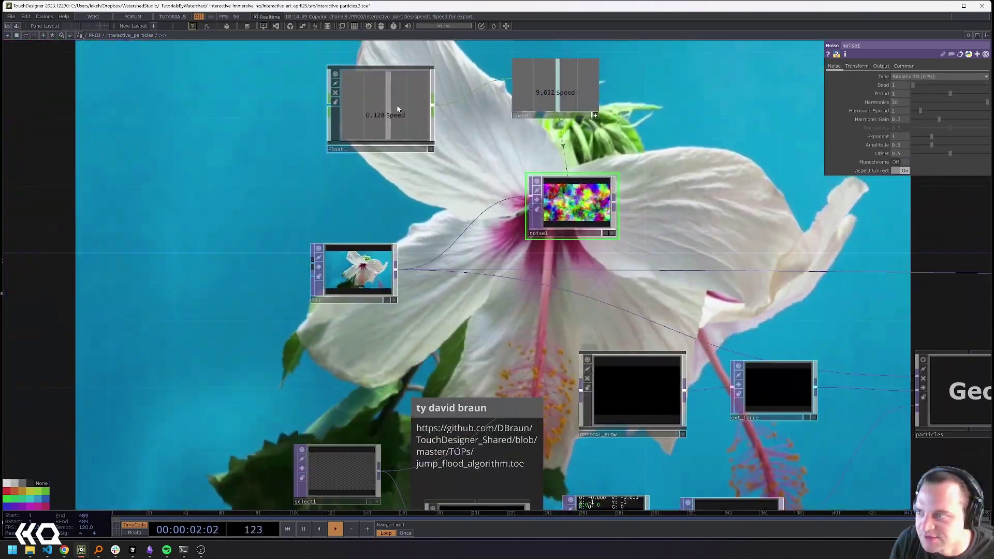
- Set Float1's Speed to 0.089 and feed noise1 into ext_force so the noise pushes the particles
left_click_drag(926, 90, 924, 89)
left_click_drag(656, 174, 569, 194)
scroll(595, 192, "down", 2)
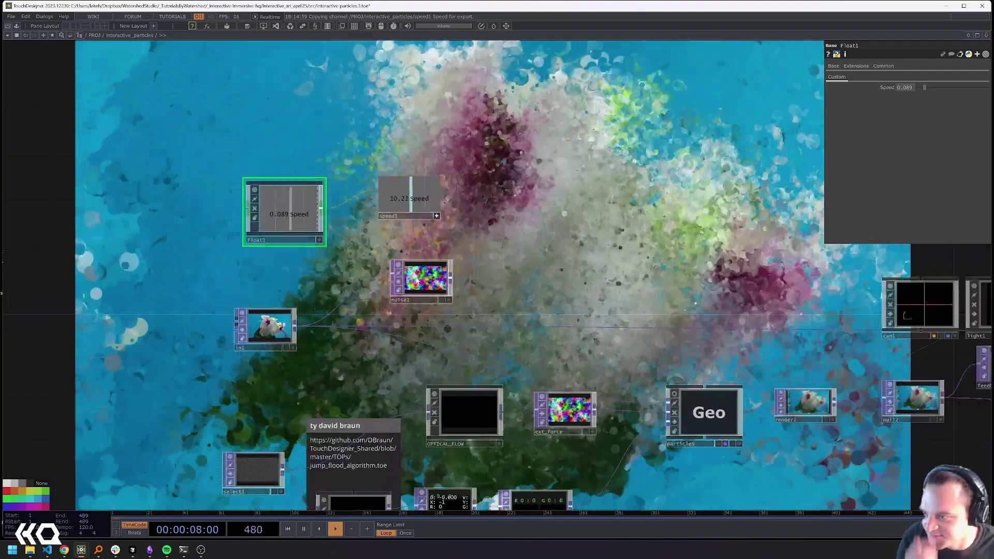
- Set noise1's offset to 0, amplitude to 0.11 and exponent to 0.91
left_click(418, 280)
left_click_drag(833, 158, 807, 157)
left_click_drag(689, 171, 636, 231)
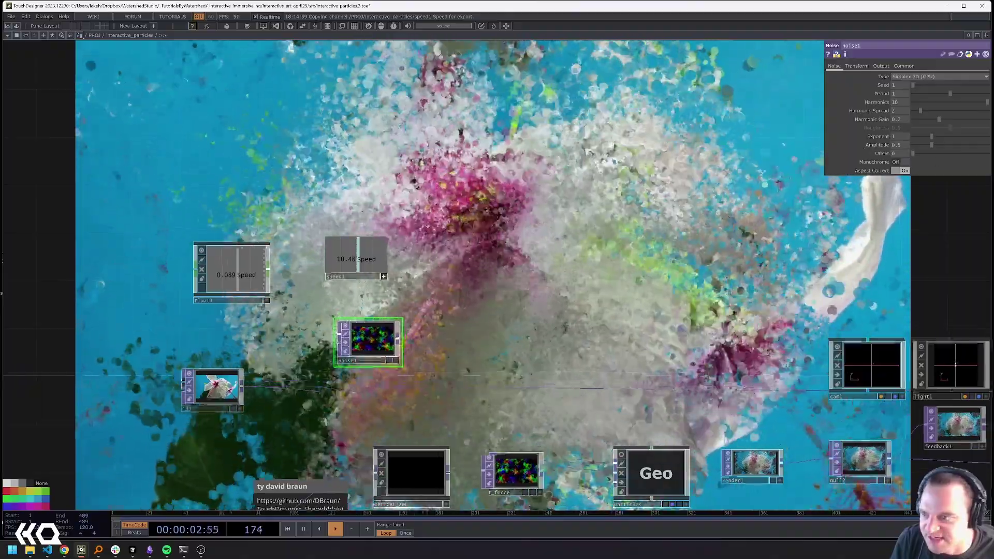
left_click_drag(469, 326, 514, 300)
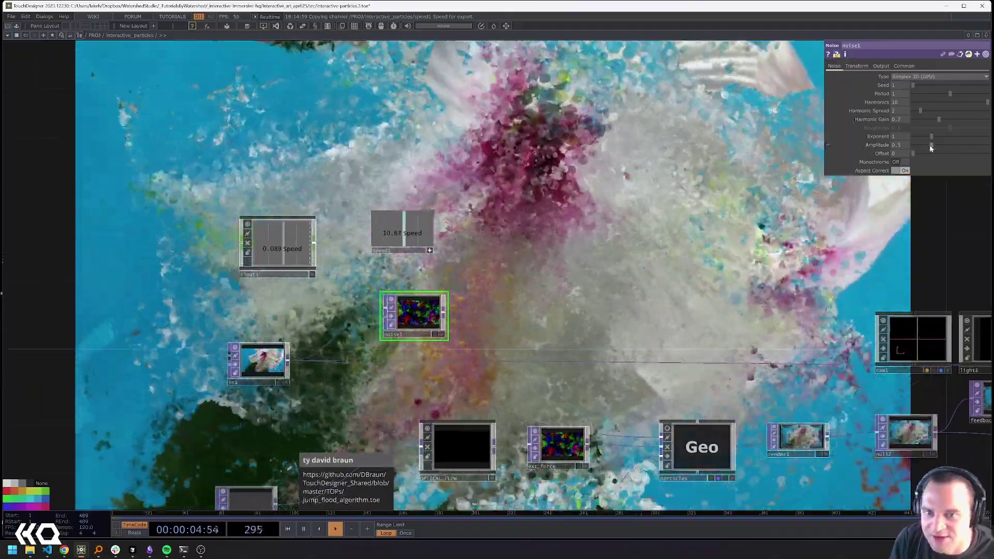
mouse_move(931, 147)
left_mouse_down()
mouse_move(914, 148)
mouse_move(940, 136)
mouse_move(930, 137)
left_mouse_up()
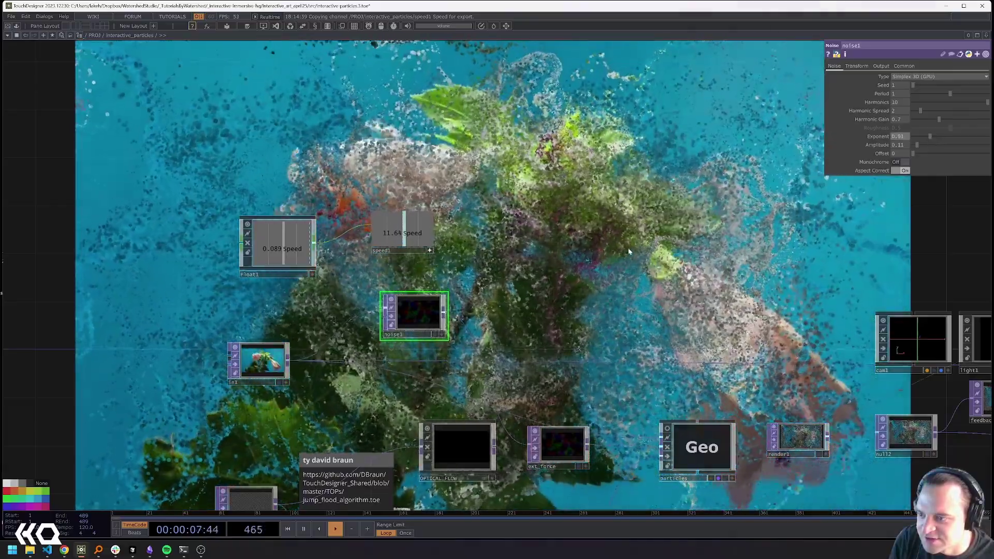
- Feed cross1 directly into transform1, bypassing over1, to output the particles without the source image behind them
left_click_drag(650, 312, 455, 262)
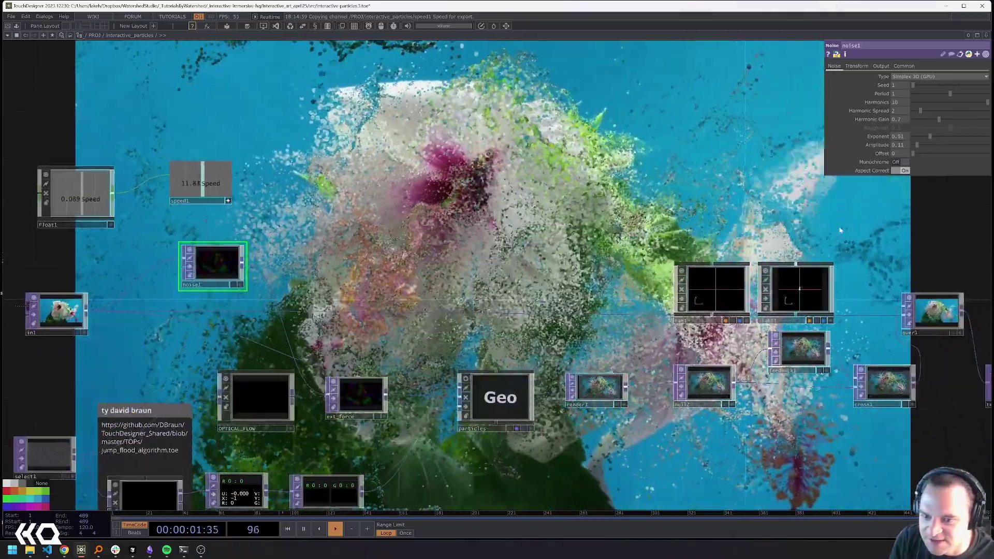
left_click_drag(903, 227, 647, 243)
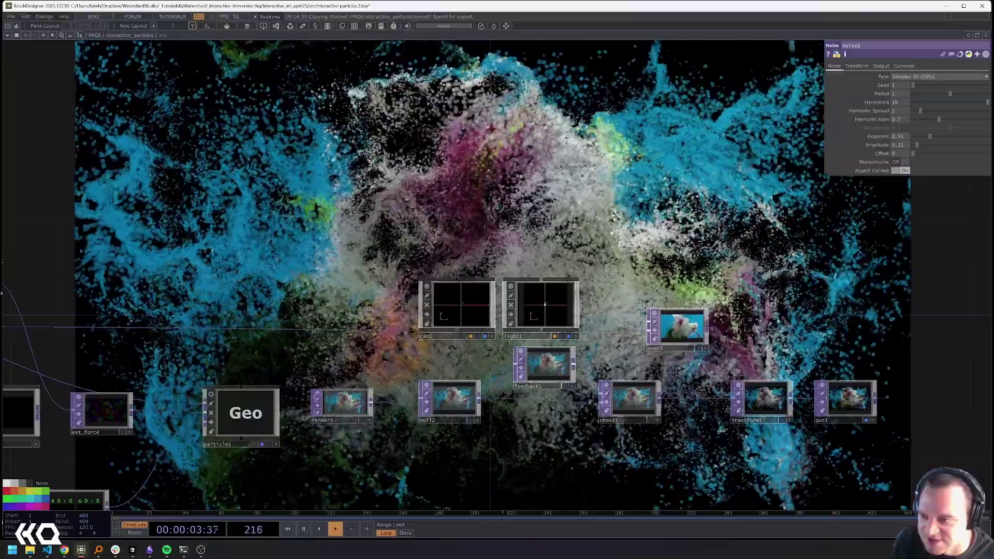
- Set noise1's amplitude to 0.3 and its exponent to 1.62
left_click_drag(57, 329, 393, 372)
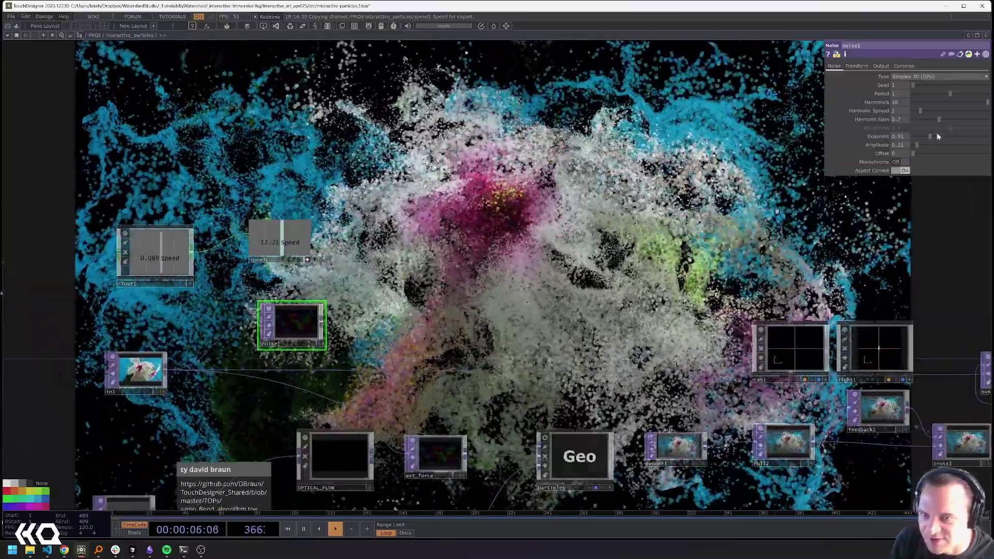
left_click(921, 145)
left_click_drag(922, 145, 924, 145)
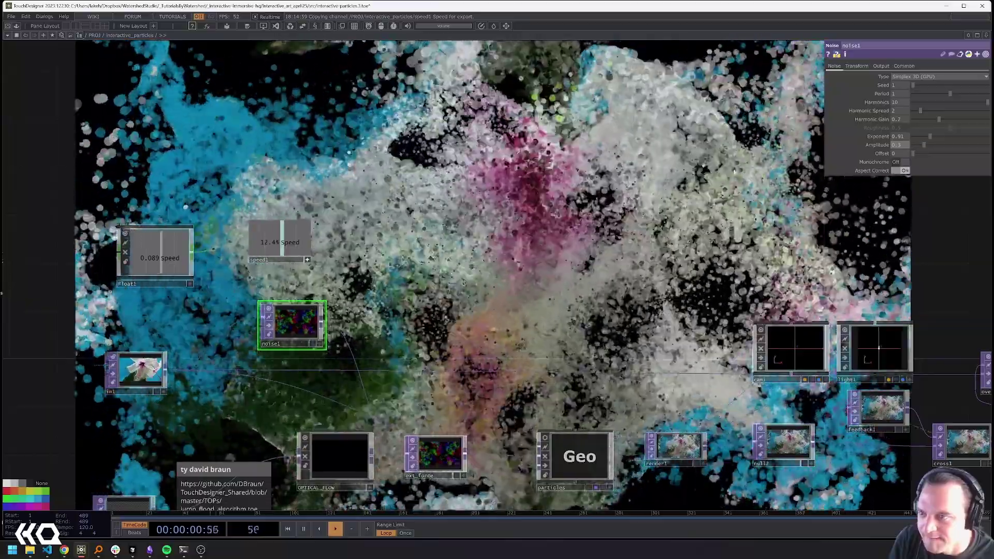
left_click_drag(725, 233, 658, 216)
mouse_move(928, 137)
left_mouse_down()
mouse_move(959, 136)
mouse_move(943, 136)
left_mouse_up()
left_click_drag(666, 161, 716, 156)
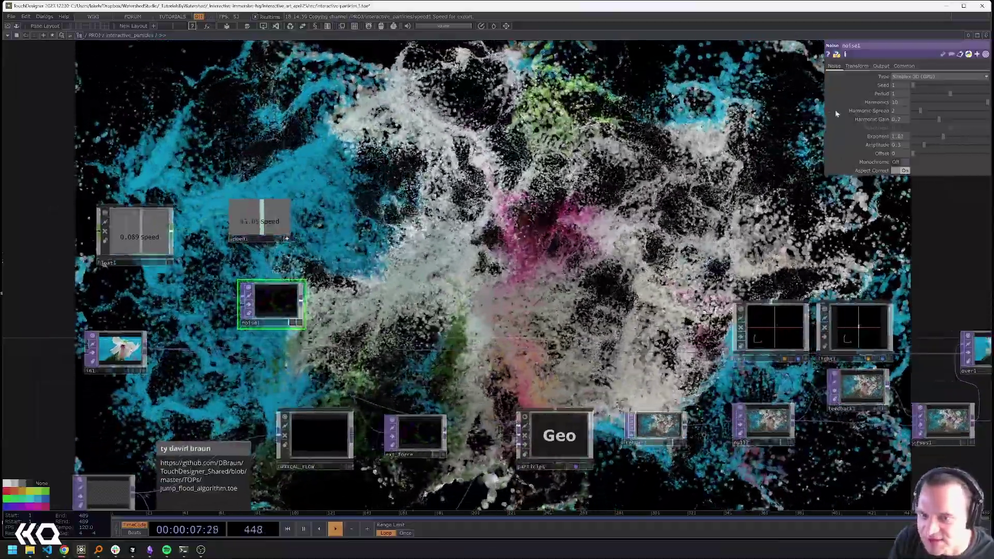
- Try Float1's Speed near its maximum and set it to 0 to stop the noise movement
left_click_drag(713, 217, 589, 169)
scroll(589, 170, "down", 3)
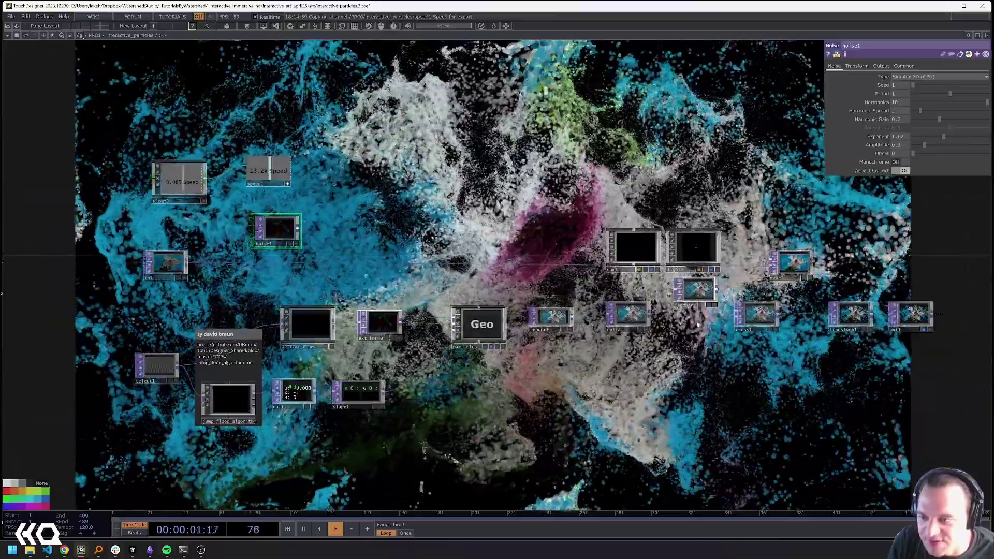
left_click_drag(184, 157, 361, 233)
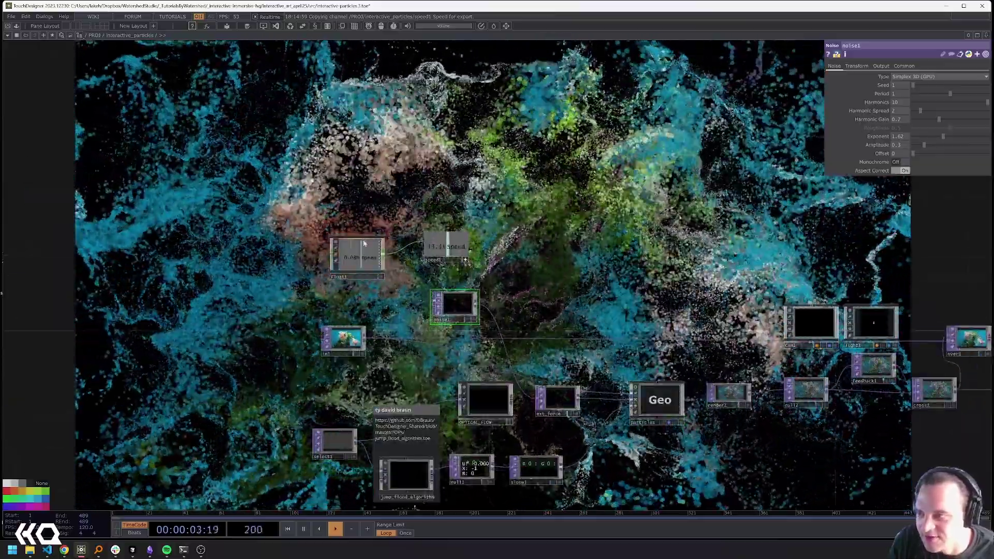
left_click(363, 254)
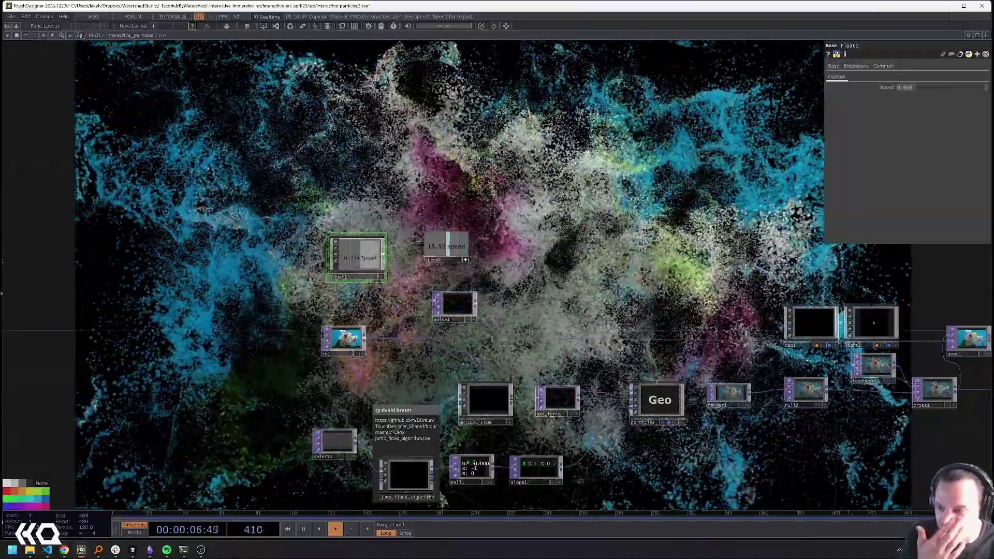
left_click_drag(986, 87, 915, 87)
- Disconnect noise1 from ext_force, restoring the OPTICAL_FLOW input, and route over1 back into transform1
left_click_drag(744, 187, 603, 161)
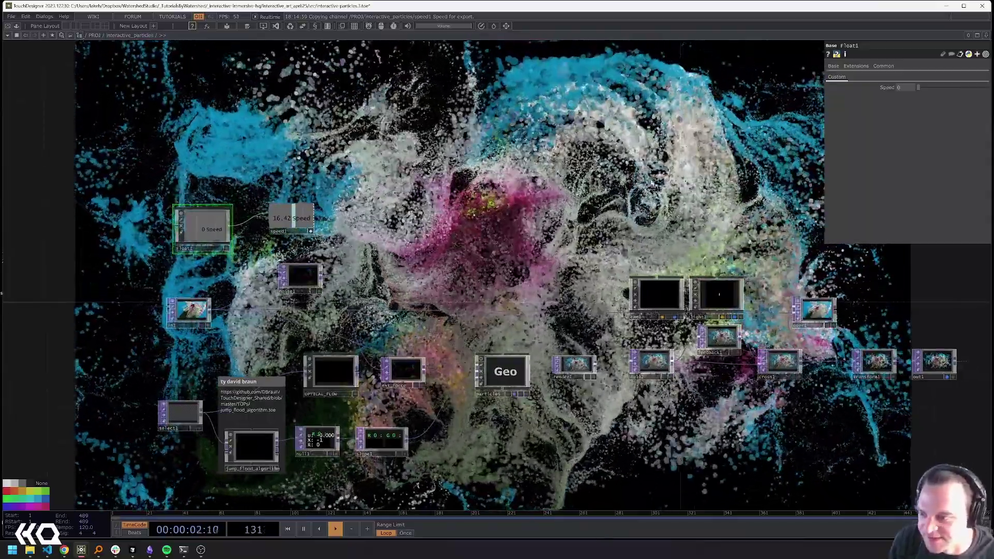
left_click_drag(661, 176, 593, 189)
left_click_drag(302, 427, 495, 407)
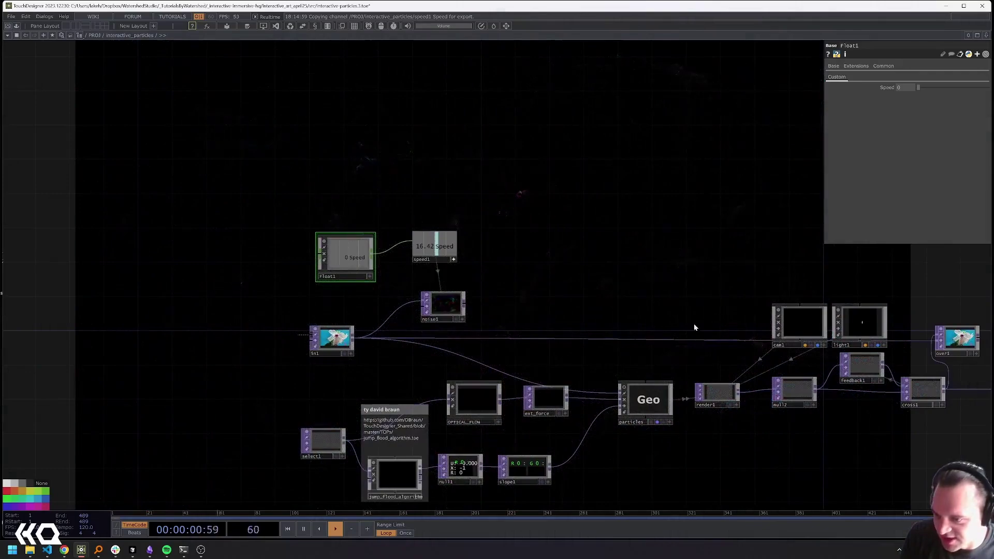
left_click_drag(911, 418, 839, 428)
left_click(906, 364)
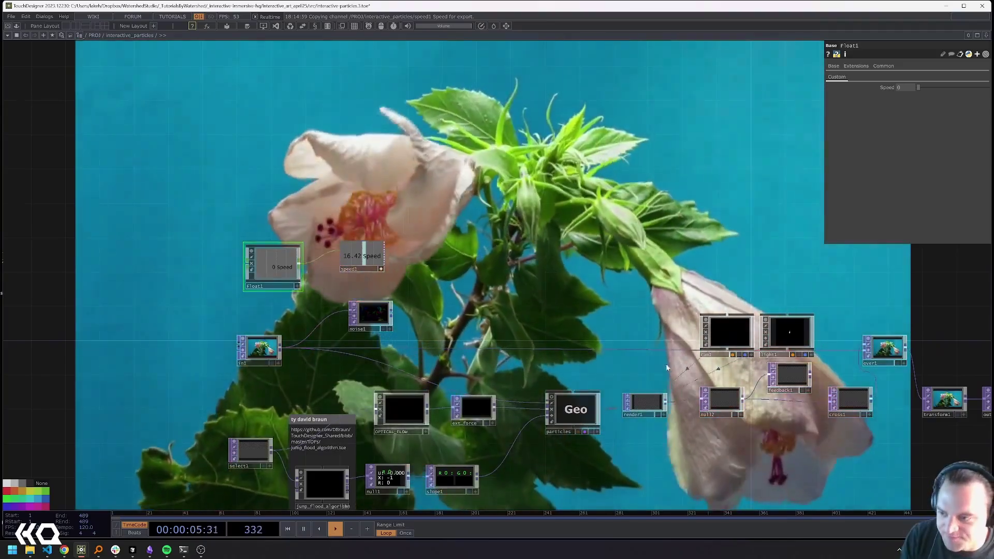
- Check the particles geometry's interaction force parameters and return to the parent PROJ network
left_click(573, 412)
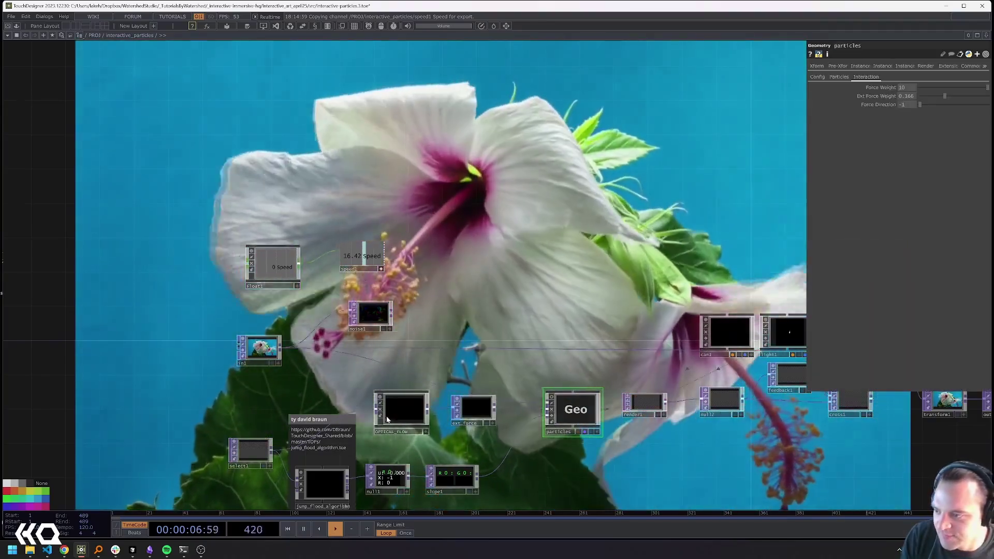
key("u")
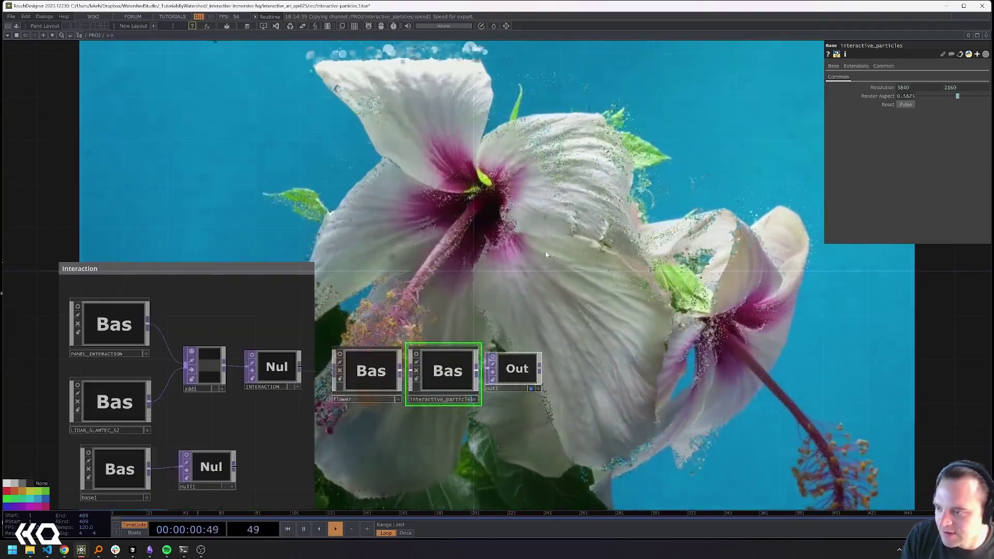
- Check the parameters of the PANEL_INTERACTION and LIDAR_SLAMTEC_S2 components and the custom parameters of the PROJ container
left_click_drag(494, 266, 621, 268)
scroll(622, 268, "down", 5)
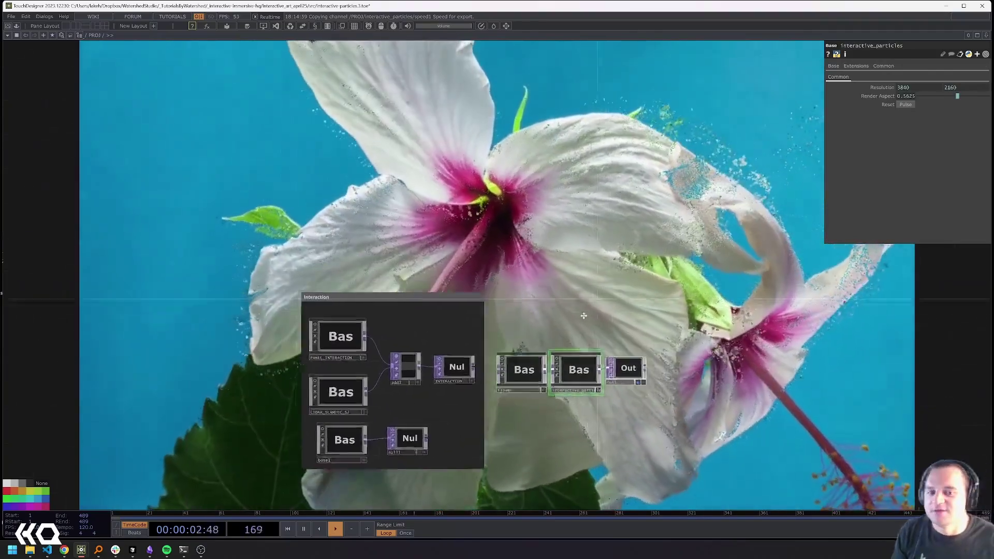
left_click_drag(578, 319, 527, 265)
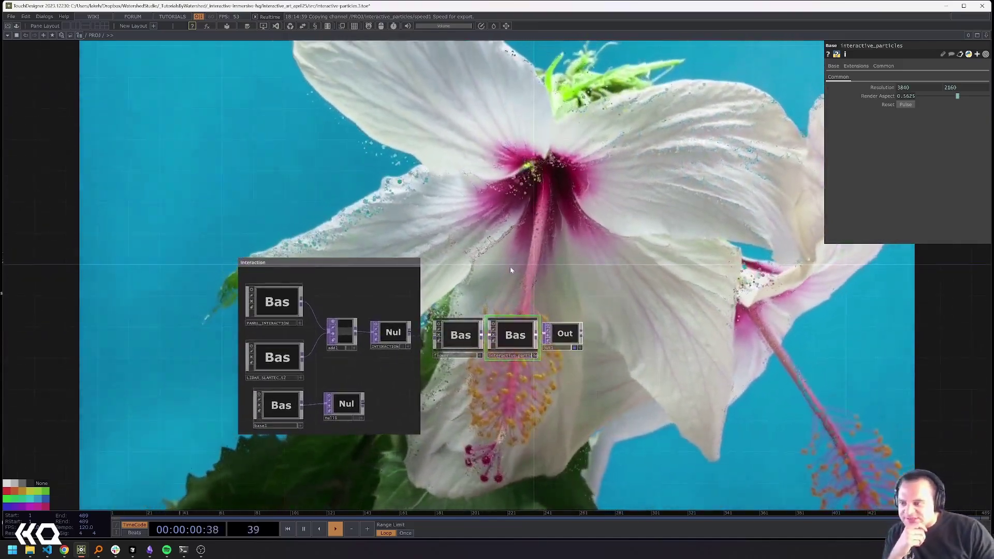
left_click_drag(529, 241, 533, 244)
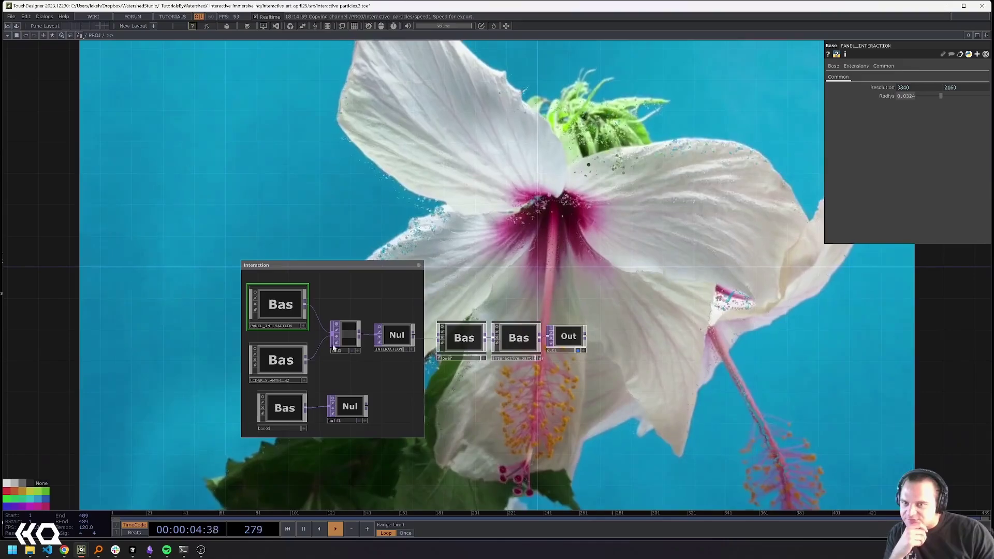
left_click(277, 362)
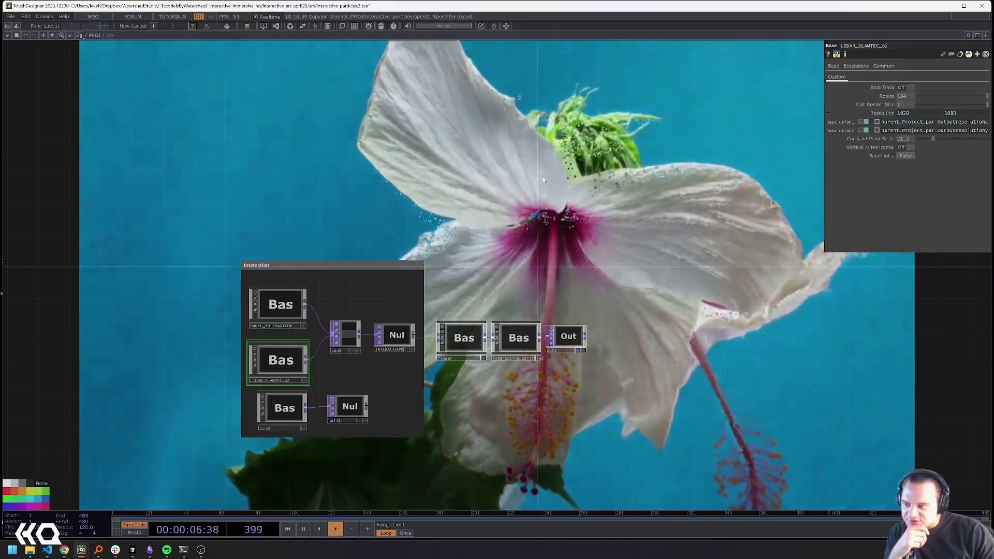
left_click_drag(477, 69, 464, 94)
left_click(507, 26)
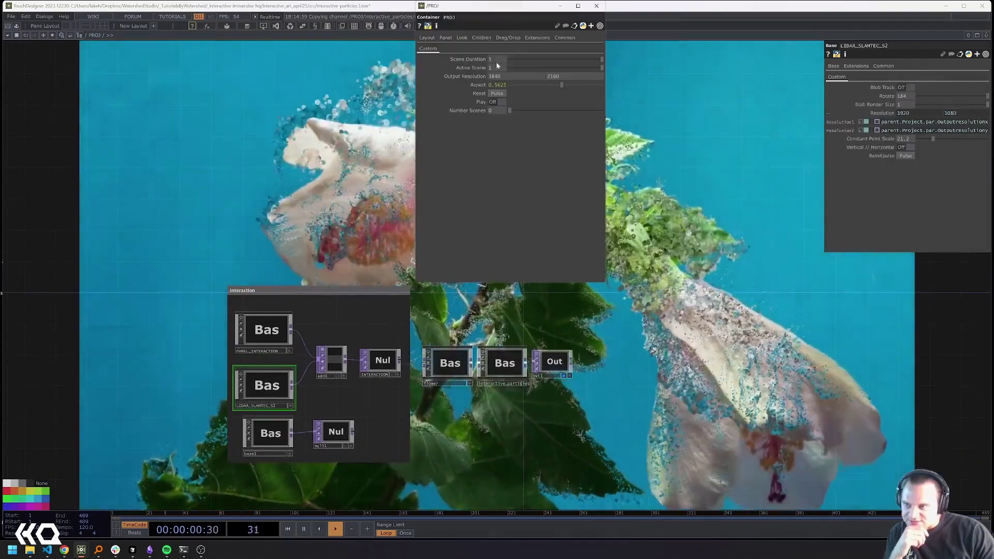
left_click(596, 6)
- Shrink the Interaction annotation slightly by lowering its upper edge closer to the PANEL_INTERACTION component
left_click_drag(655, 141, 635, 148)
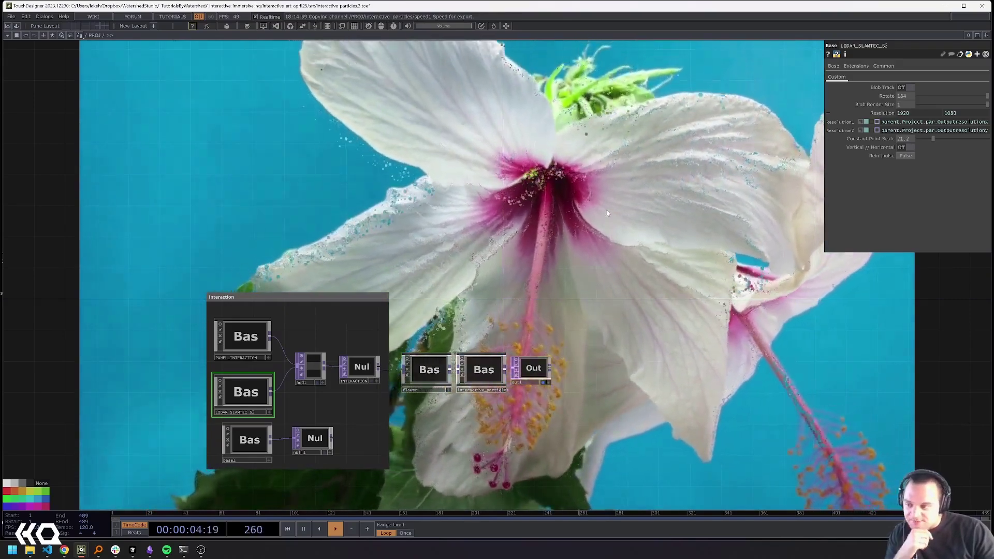
left_click_drag(433, 453, 487, 440)
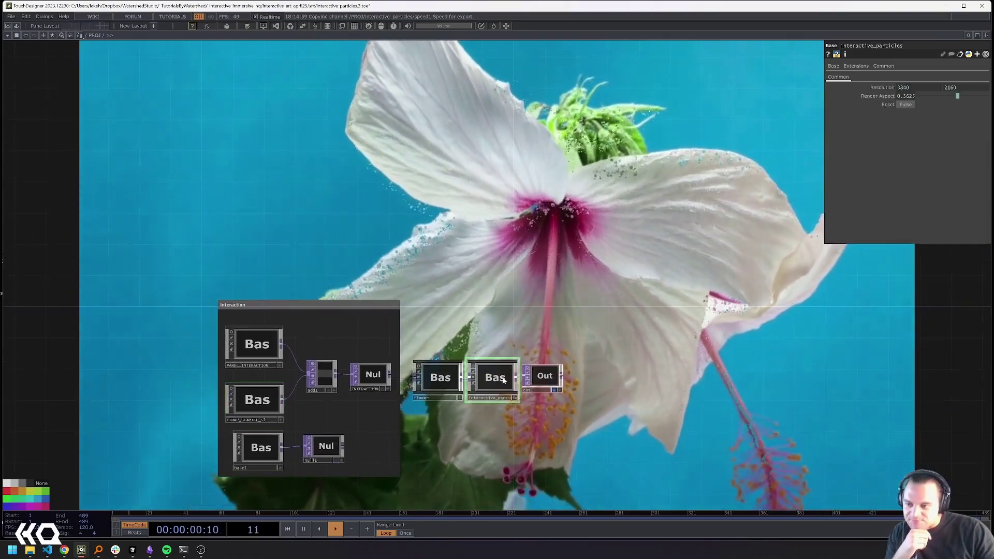
scroll(505, 378, "up", 5)
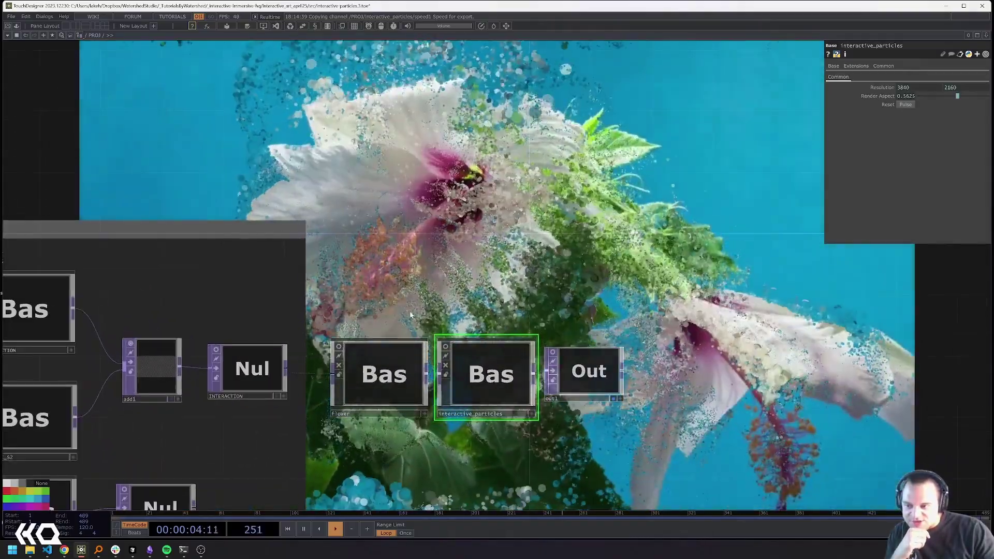
left_click_drag(548, 334, 574, 369)
left_click_drag(120, 350, 352, 319)
left_click_drag(321, 227, 321, 240)
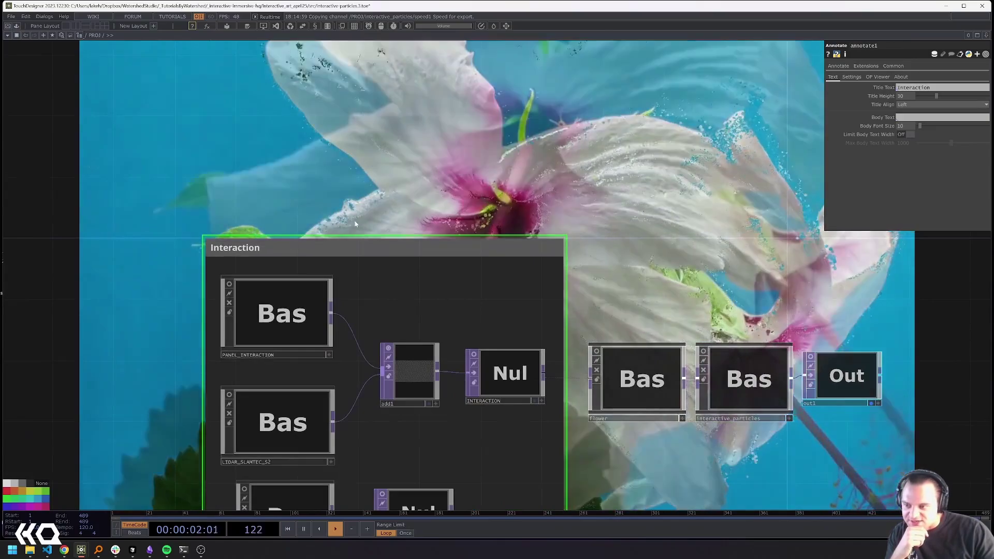
- Rename the base1 component in the Interaction annotation as webcam
left_click_drag(450, 211, 355, 194)
scroll(357, 194, "down", 3)
left_click_drag(641, 214, 611, 222)
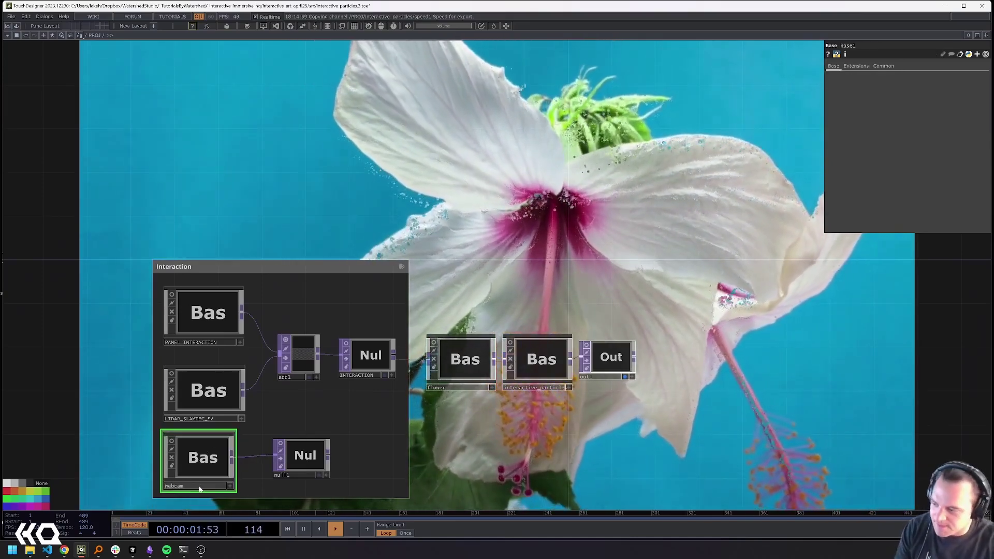
scroll(518, 393, "down", 4)
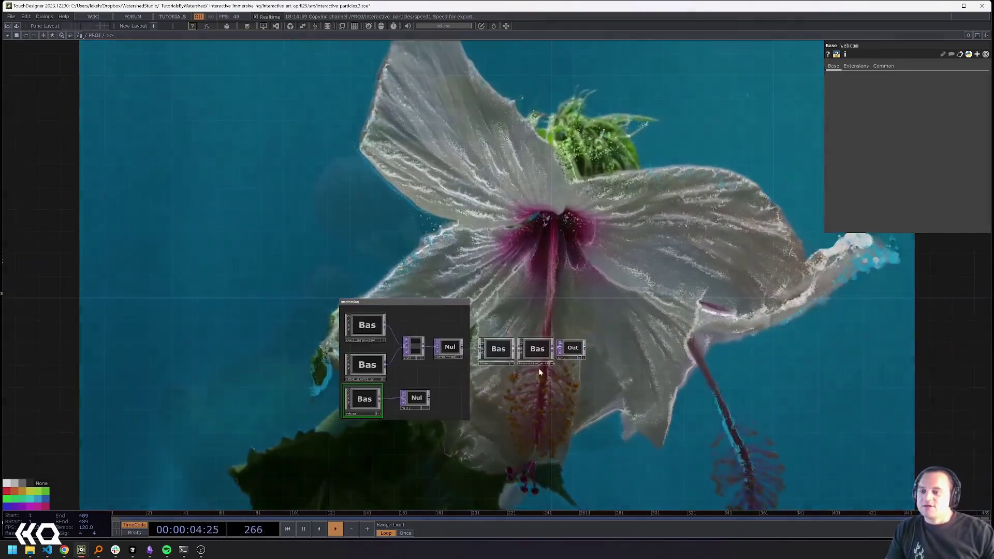
left_click_drag(538, 368, 523, 430)
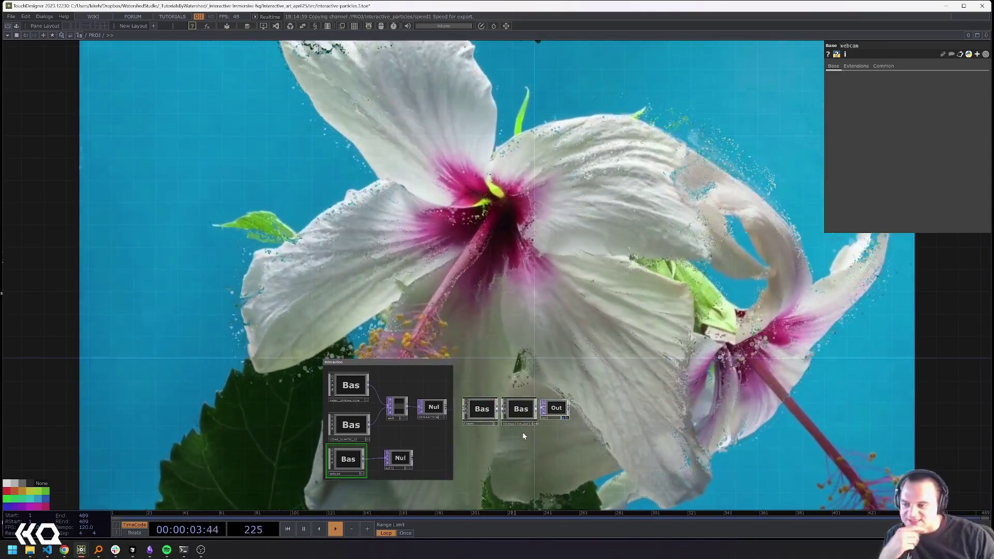
scroll(378, 417, "up", 3)
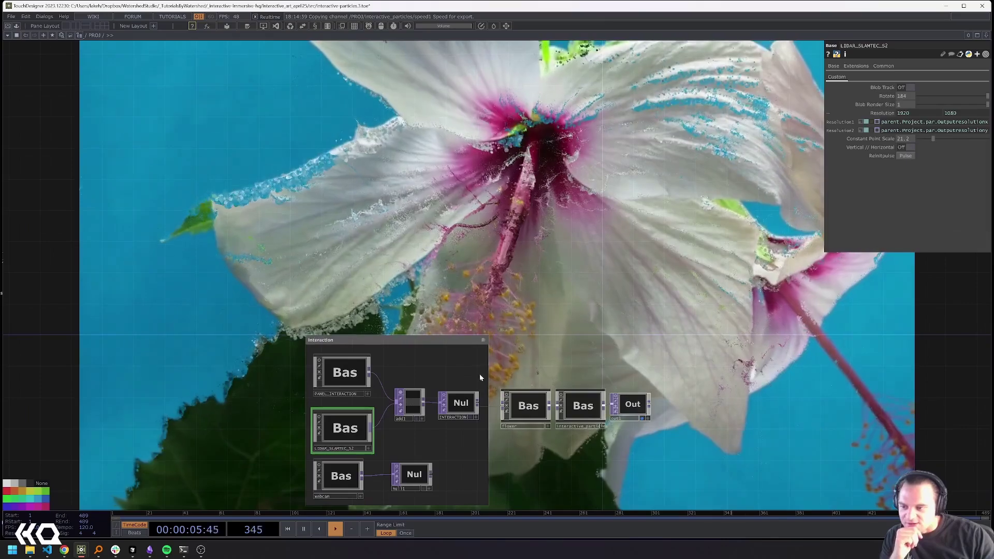
left_click_drag(558, 314, 527, 261)
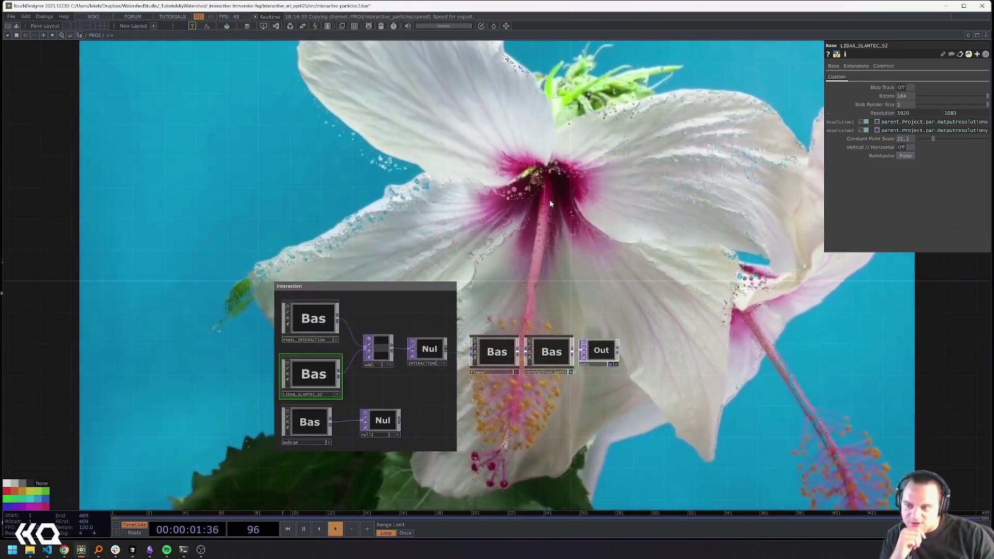
left_click_drag(549, 204, 502, 245)
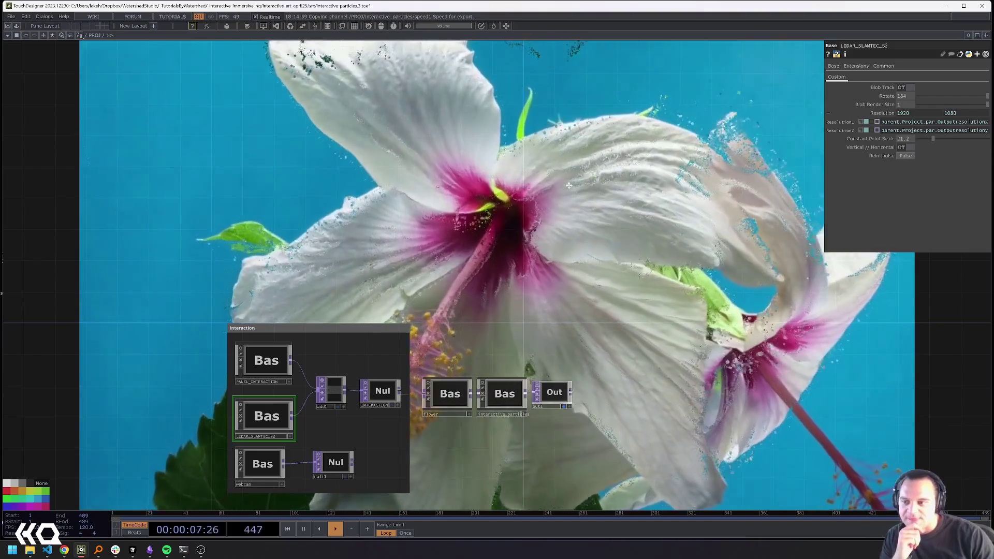
left_click_drag(569, 184, 591, 173)
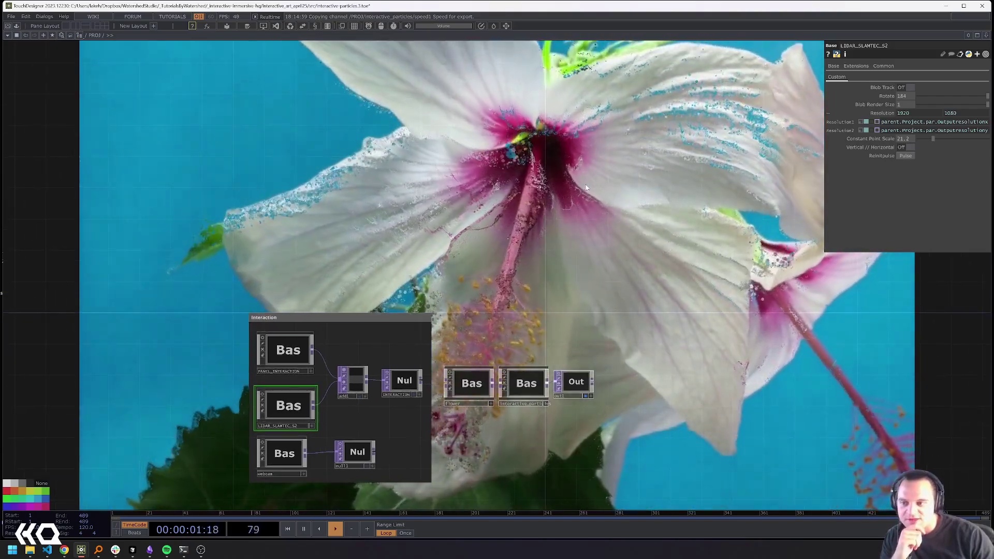
left_click_drag(654, 253, 669, 231)
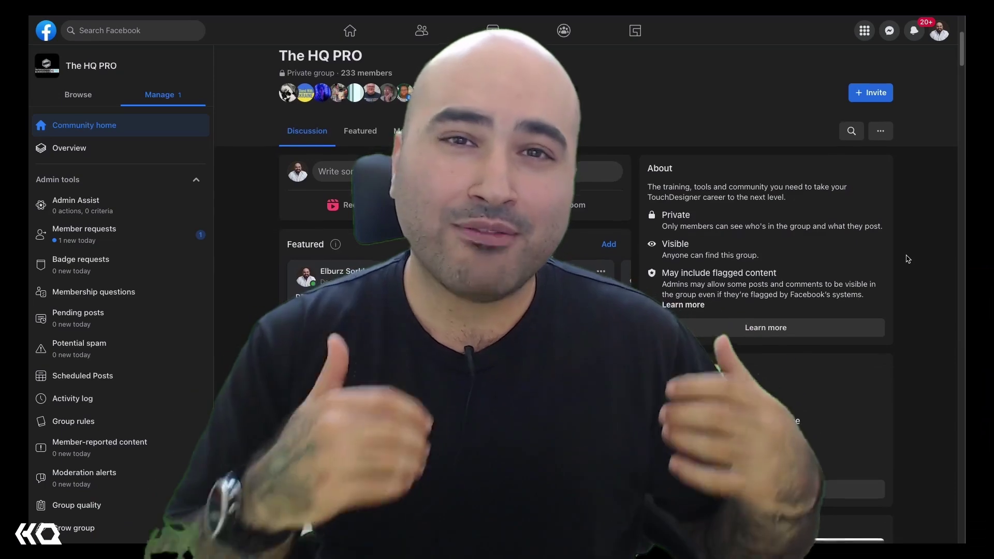
scroll(907, 258, "down", 3)
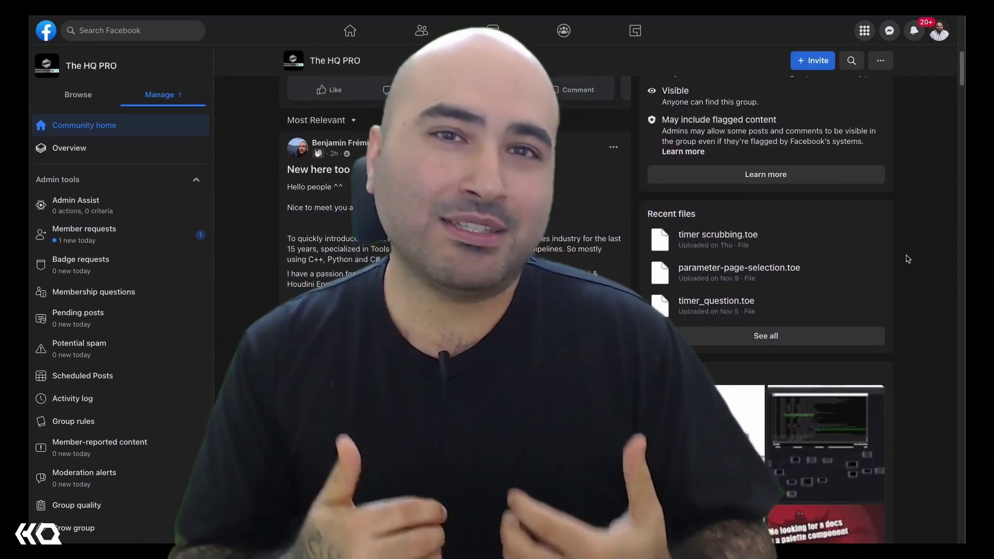